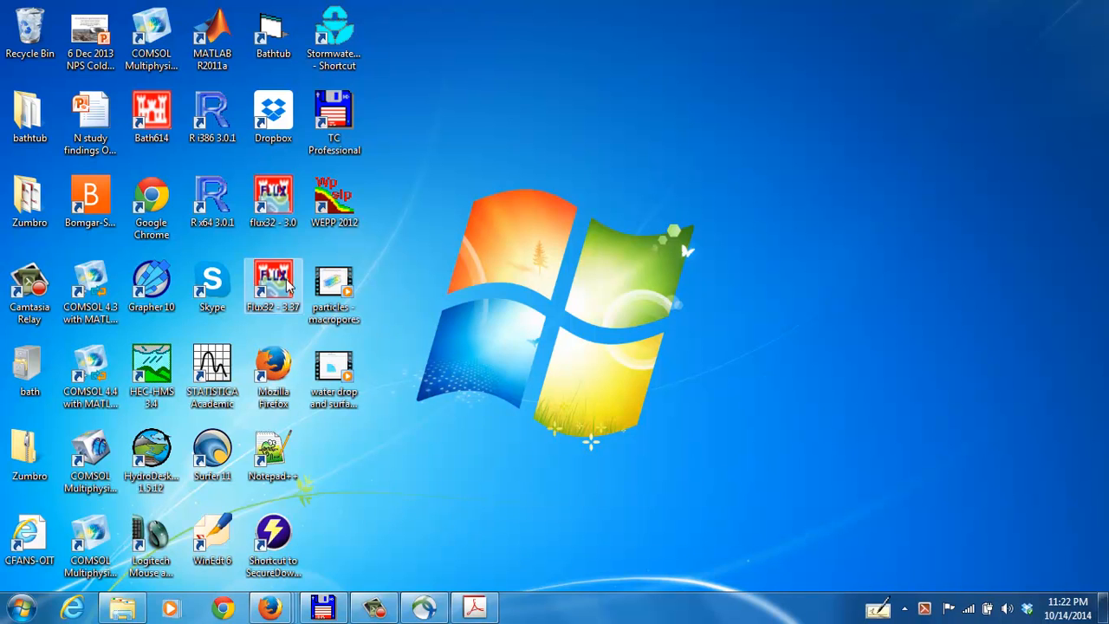
- Launch Flux32 version 3.37 from the desktop and accept the welcome disclaimer
click(273, 295)
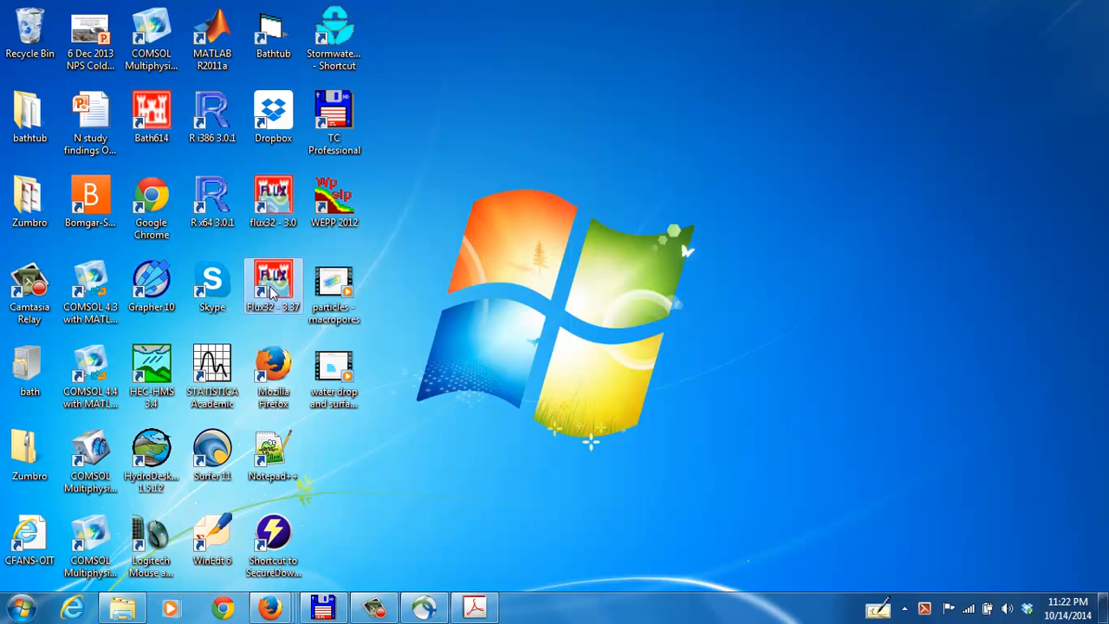
double_click(271, 293)
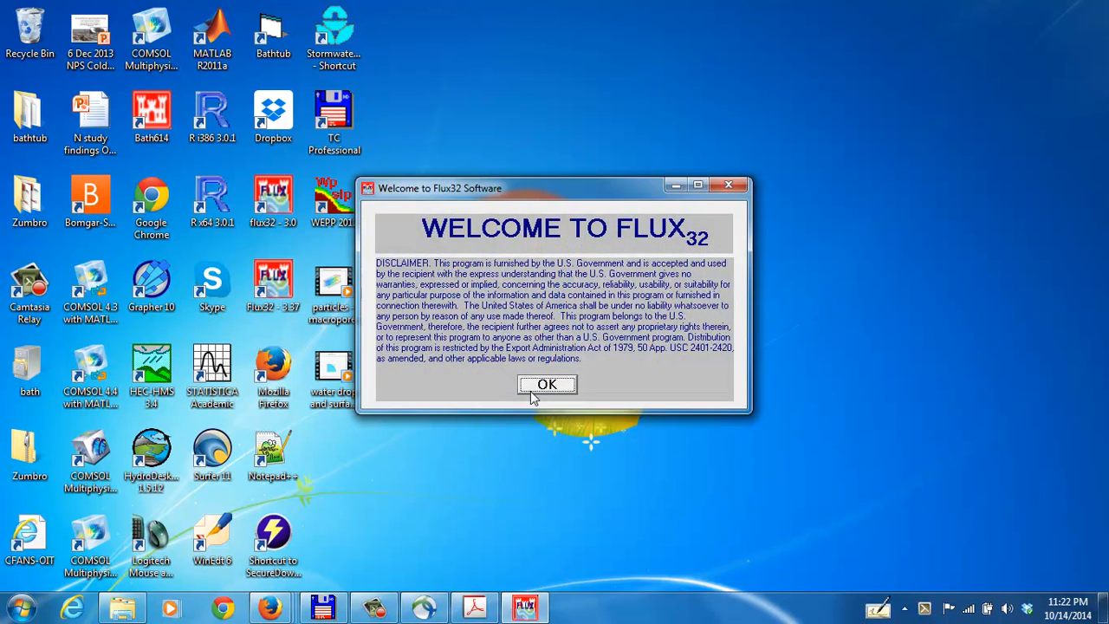
click(533, 392)
click(815, 106)
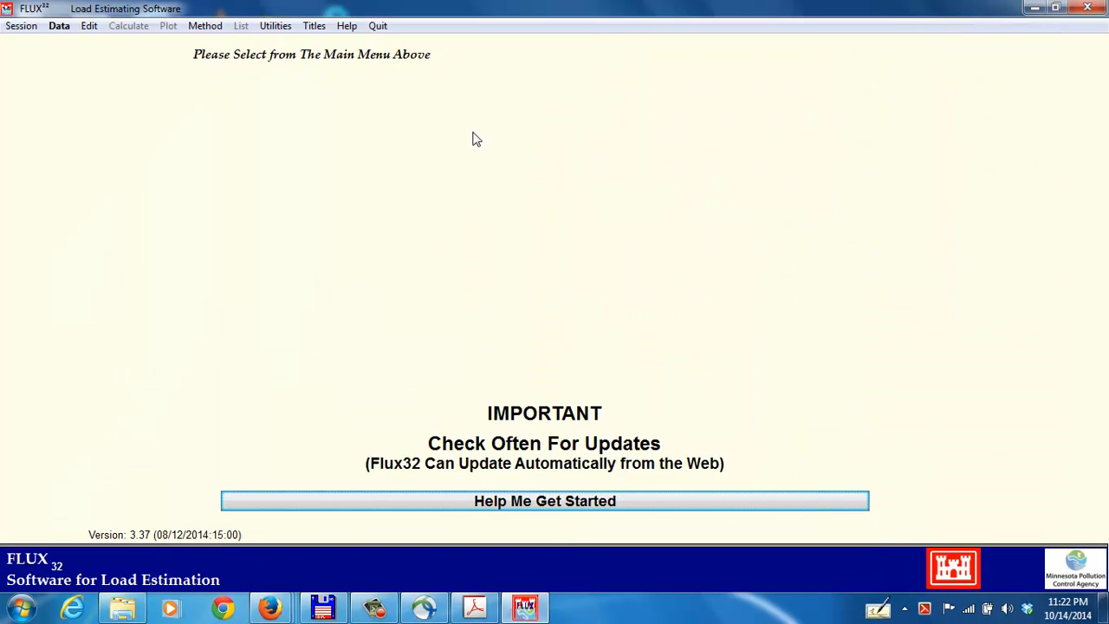
- Resume the saved session Poplar River_2007-2012.FSS from the Downloads folder
click(23, 28)
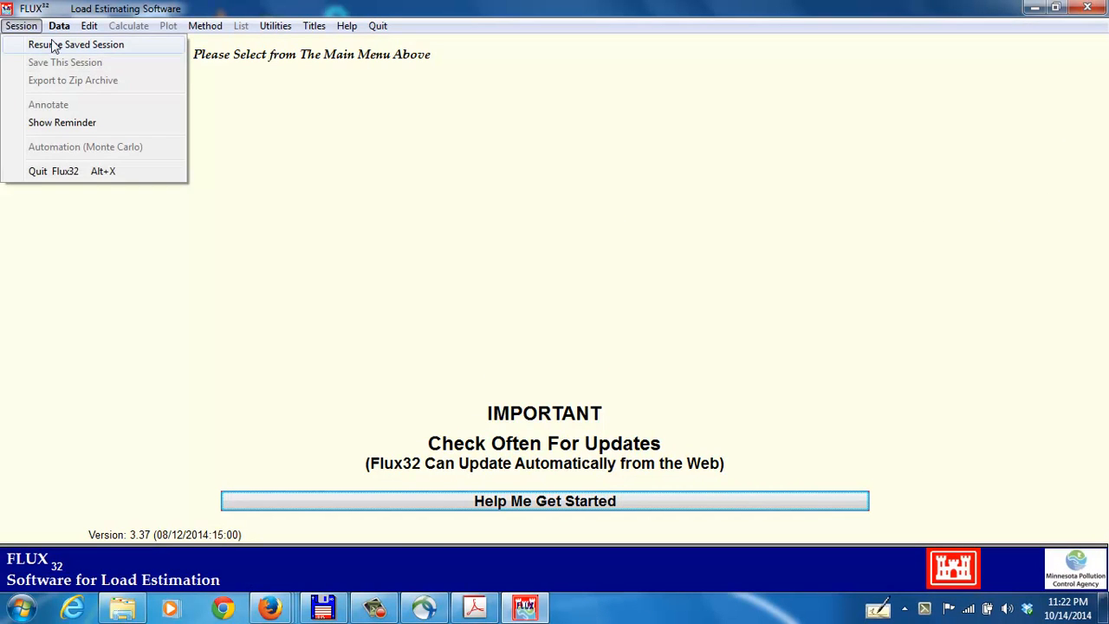
click(52, 46)
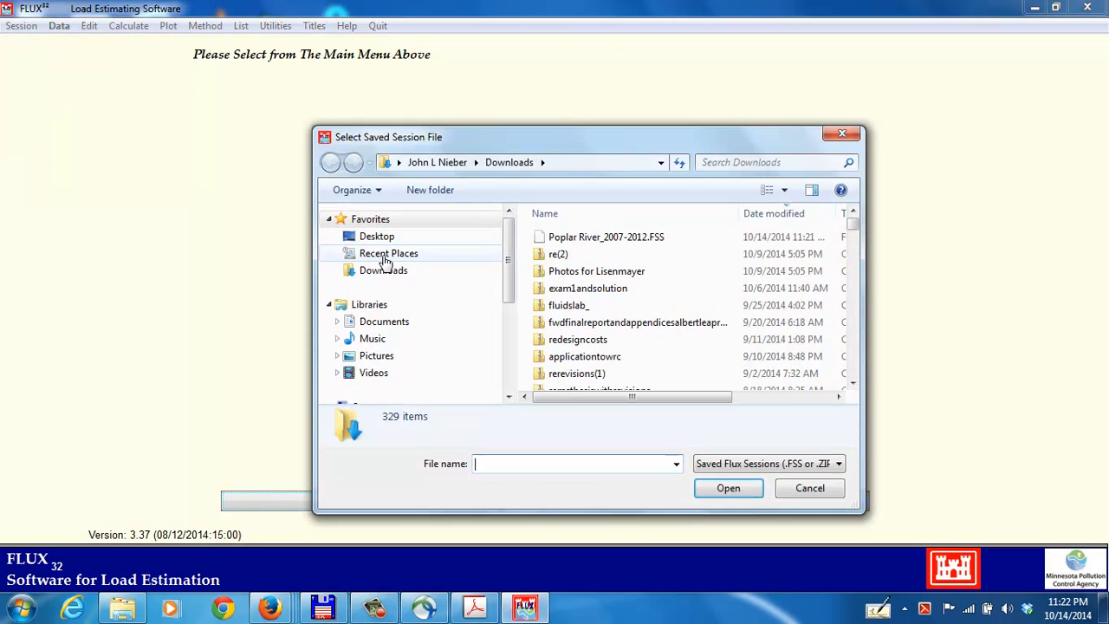
click(386, 276)
click(573, 241)
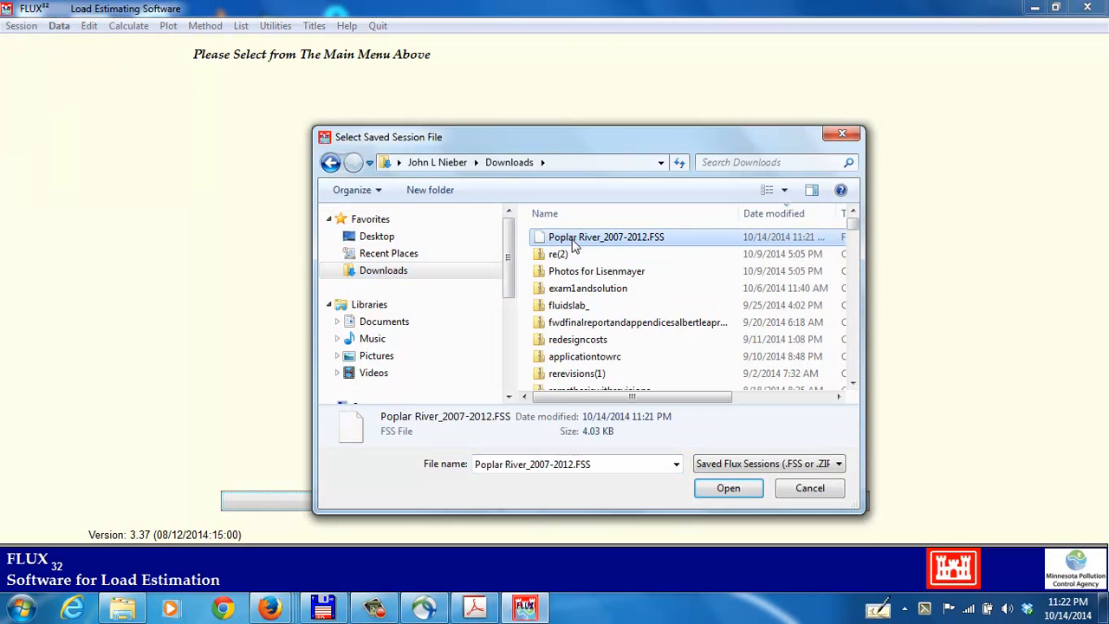
click(735, 490)
click(520, 327)
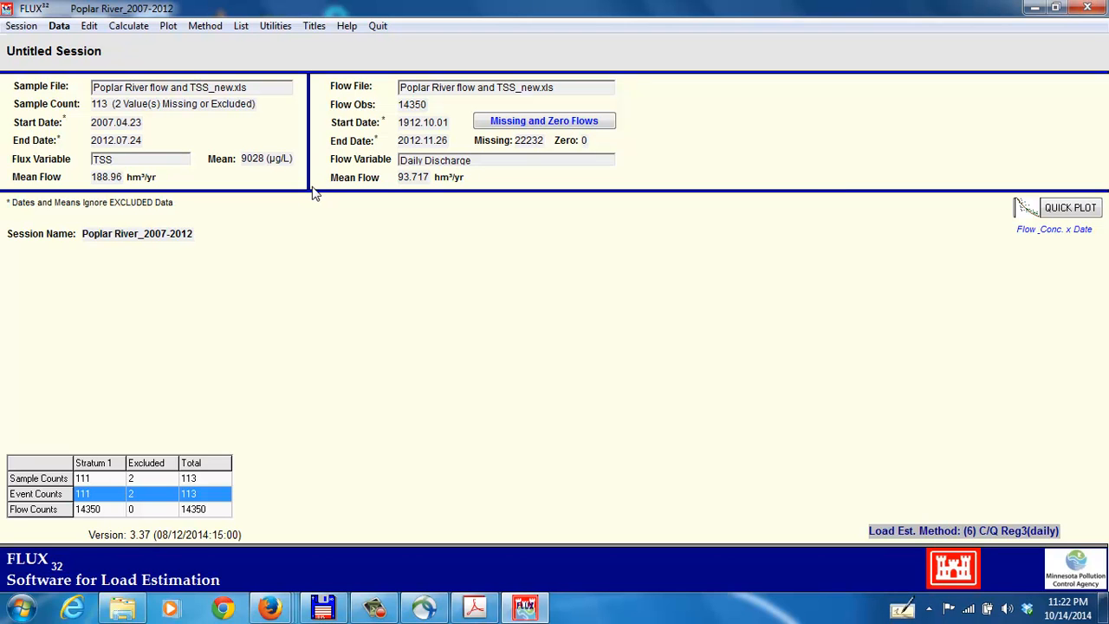
- Plot daily flow versus date on a linear scale
click(169, 27)
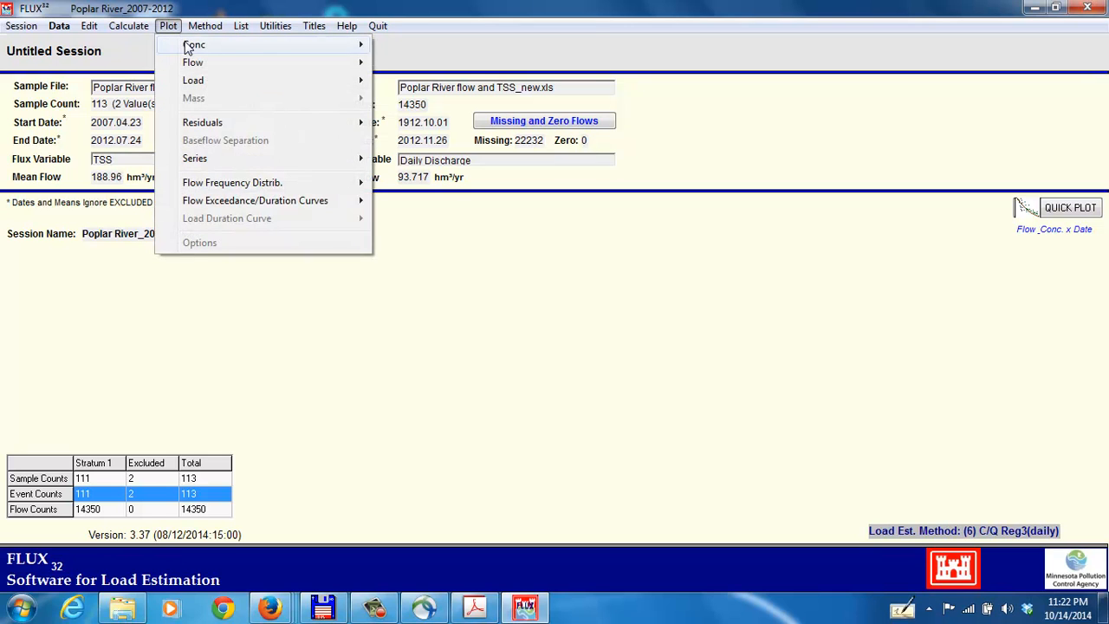
mouse_move(192, 65)
mouse_move(415, 68)
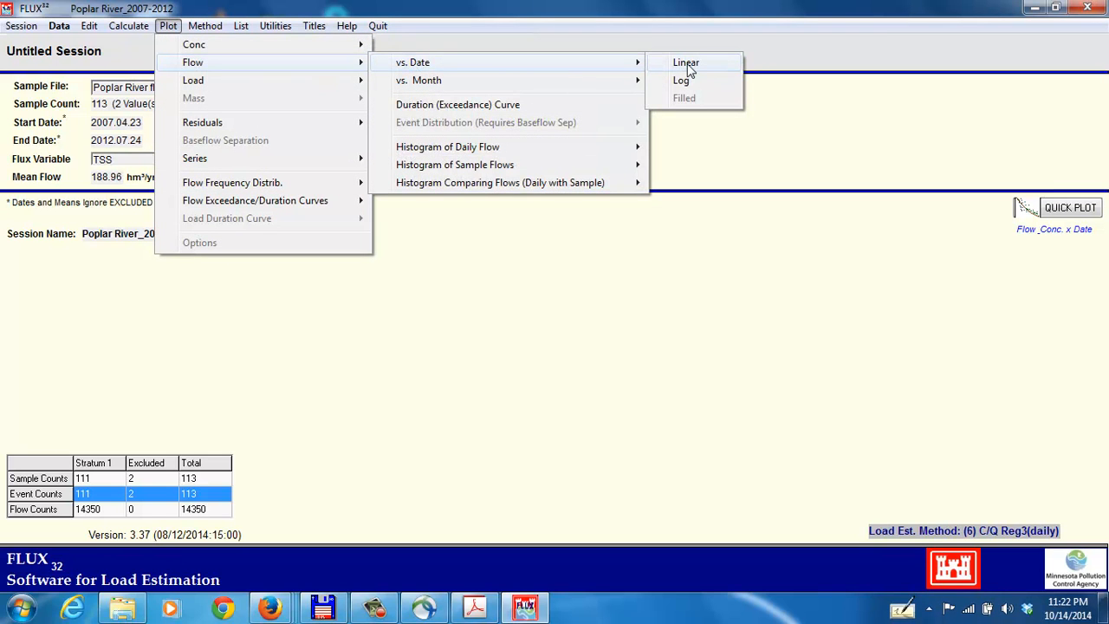
click(686, 64)
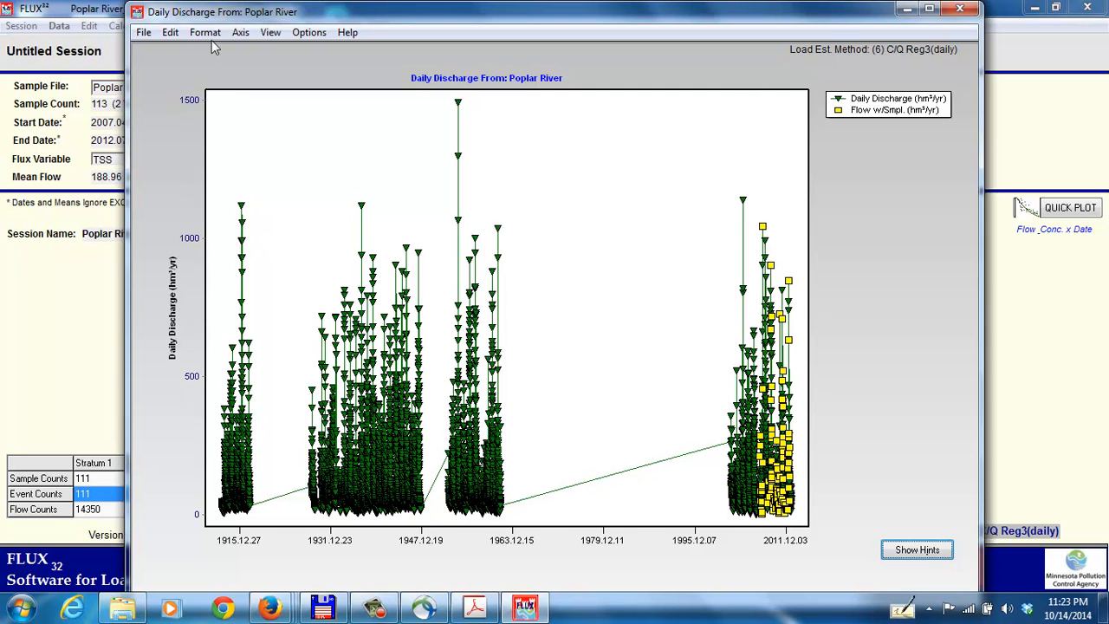
- Switch the discharge plot's left axis to log scale, view it, and close the plot without remembering its settings
click(240, 33)
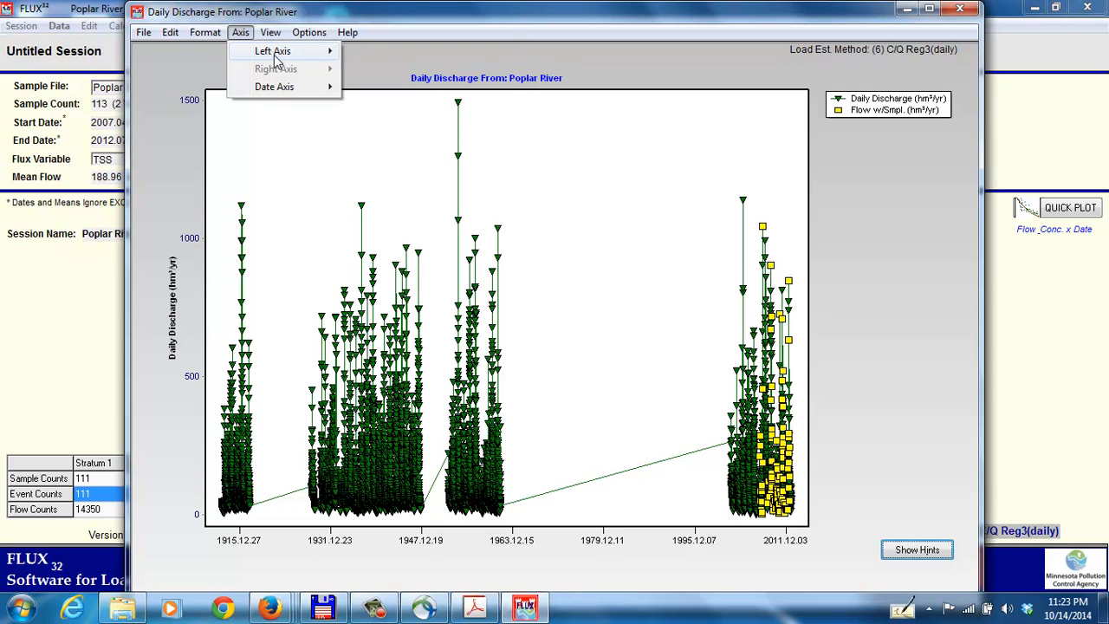
mouse_move(276, 55)
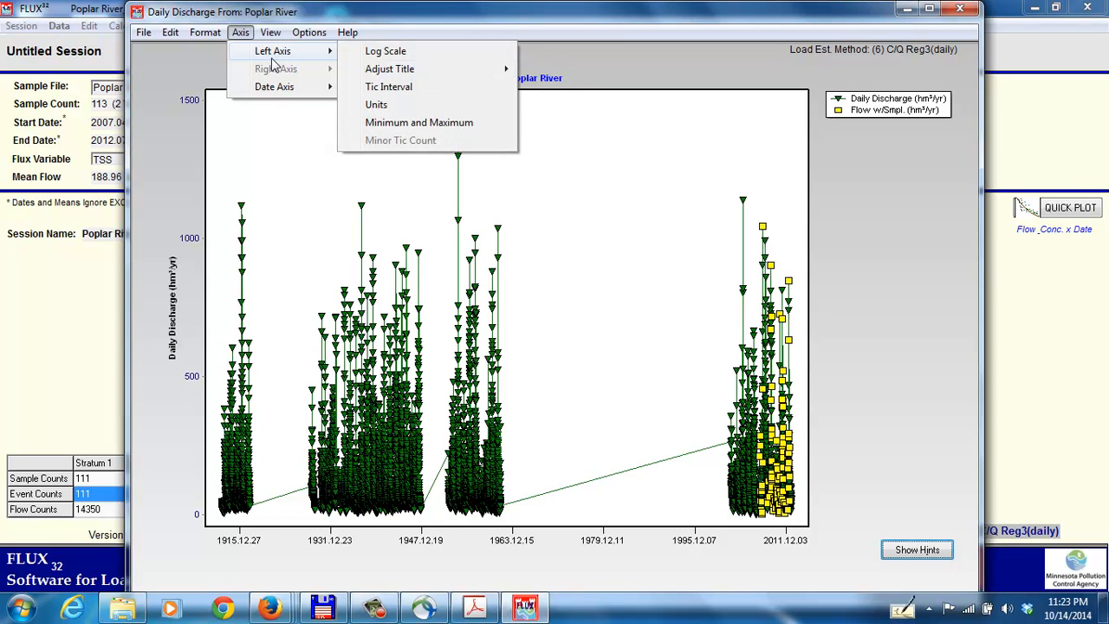
click(385, 51)
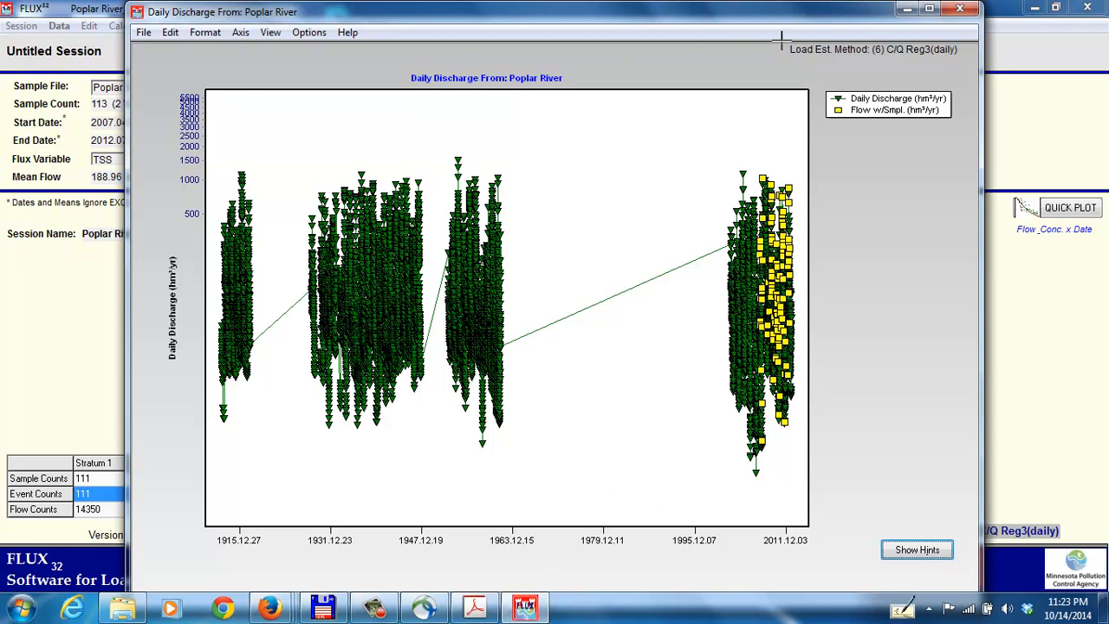
click(959, 12)
click(687, 279)
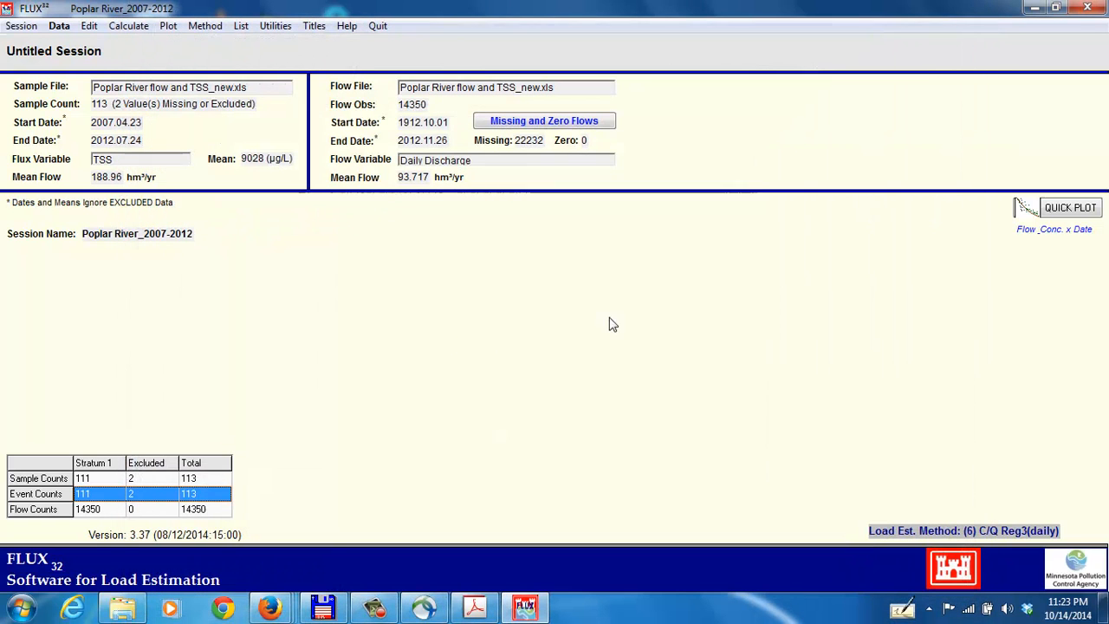
- View flow versus month as a scatter plot and close it without remembering the plot settings
click(169, 26)
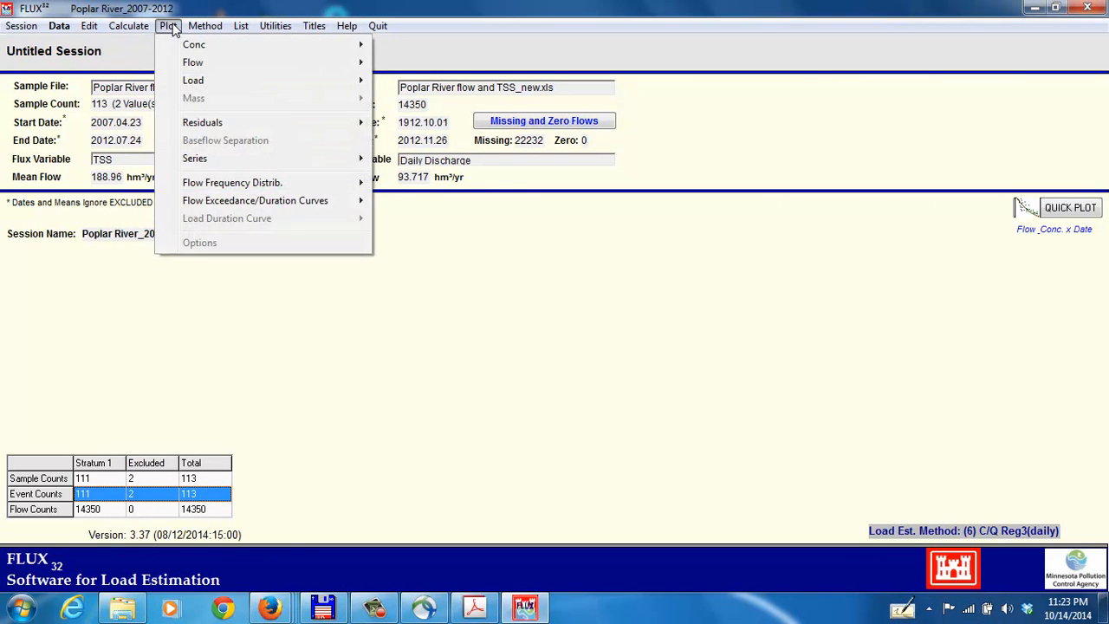
mouse_move(185, 66)
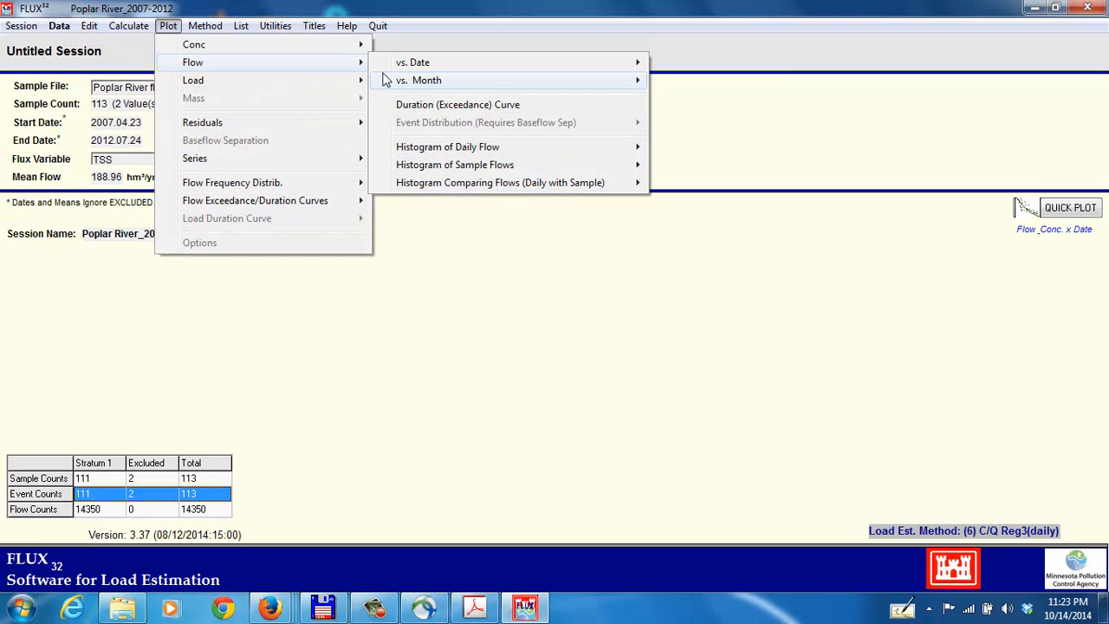
mouse_move(452, 82)
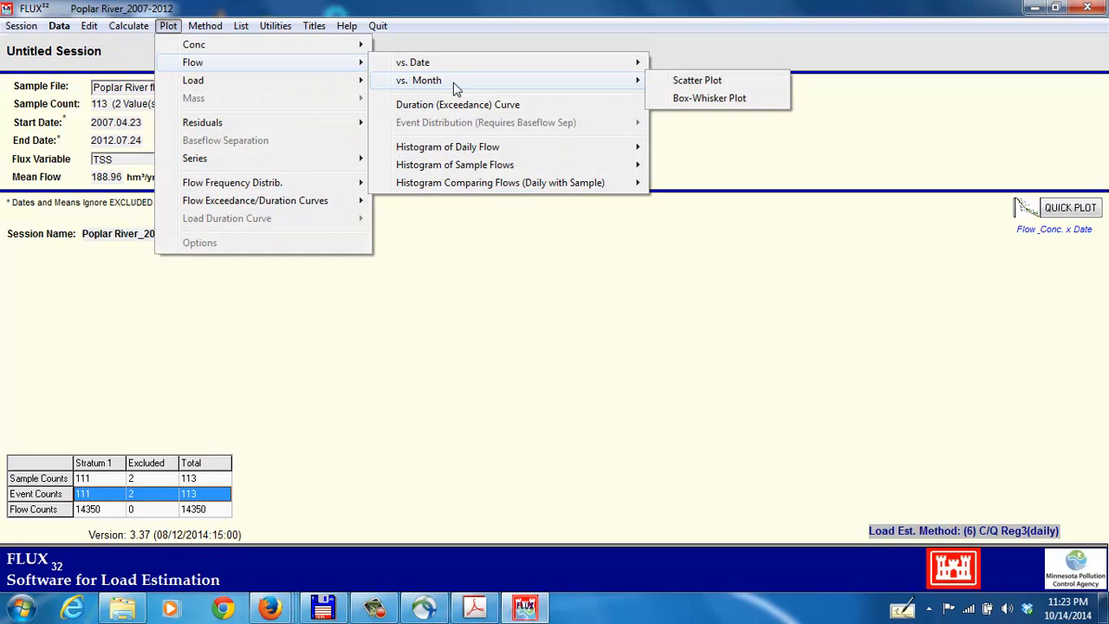
click(684, 84)
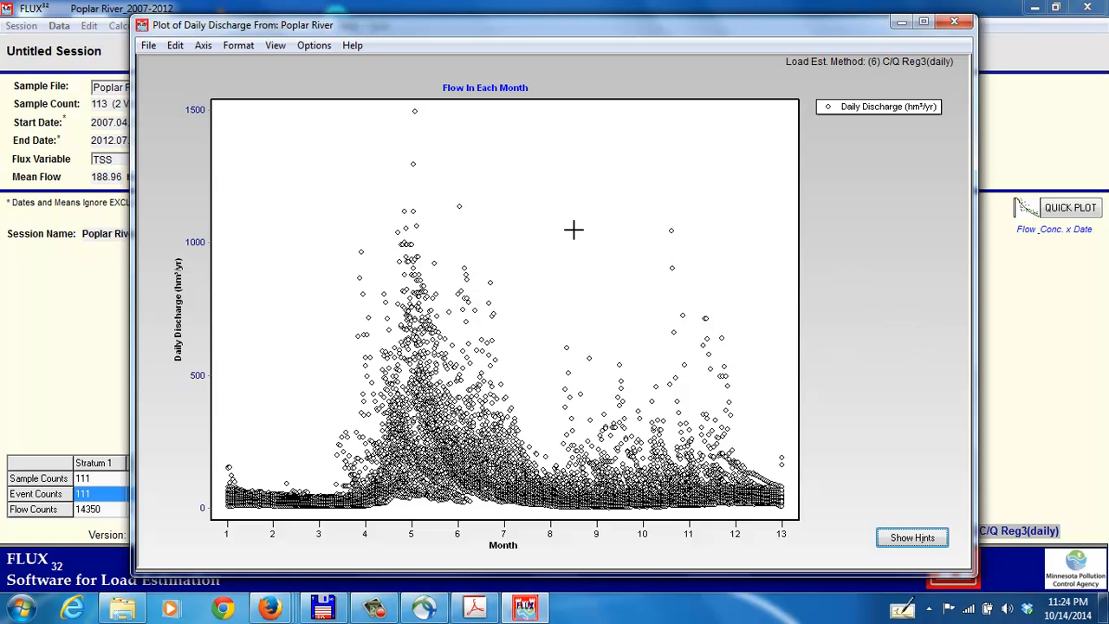
click(955, 26)
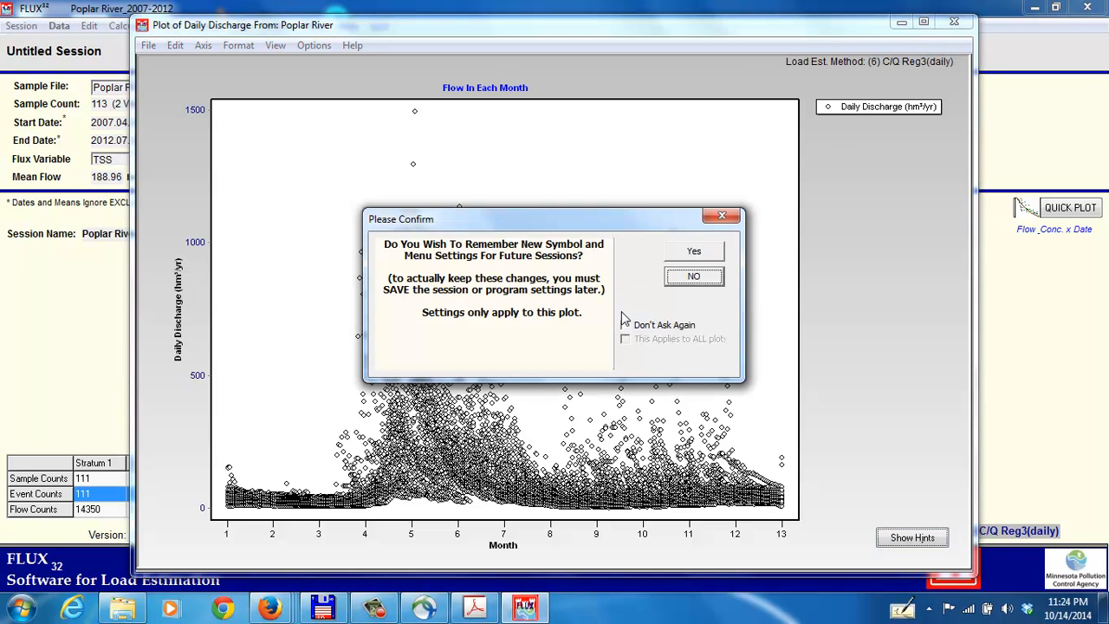
click(689, 288)
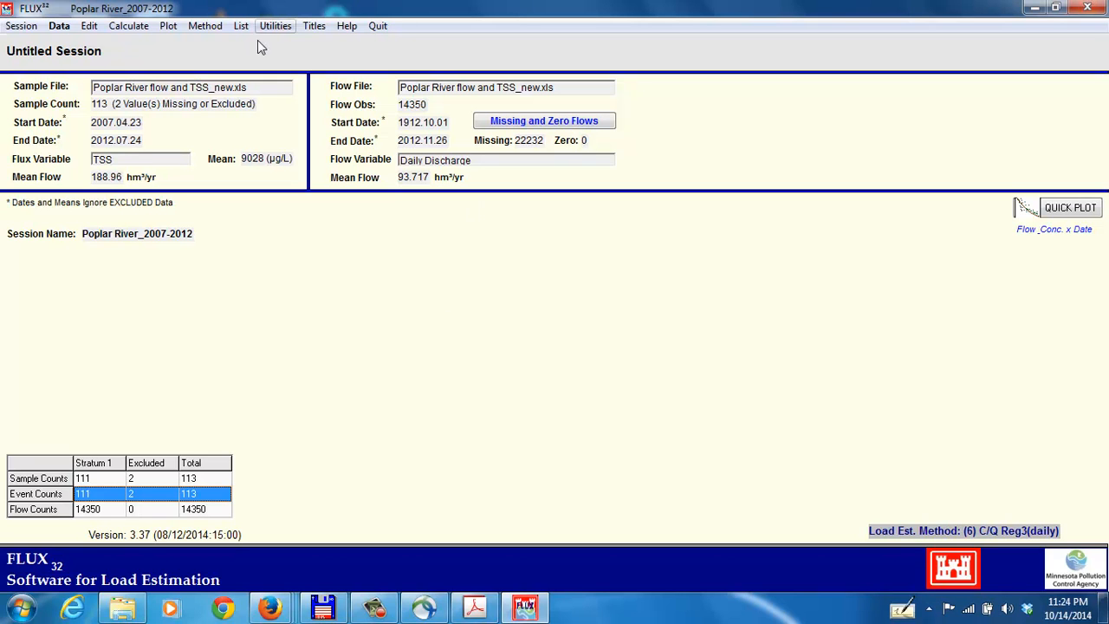
- Set the load estimation method to 1 Average Load
click(169, 26)
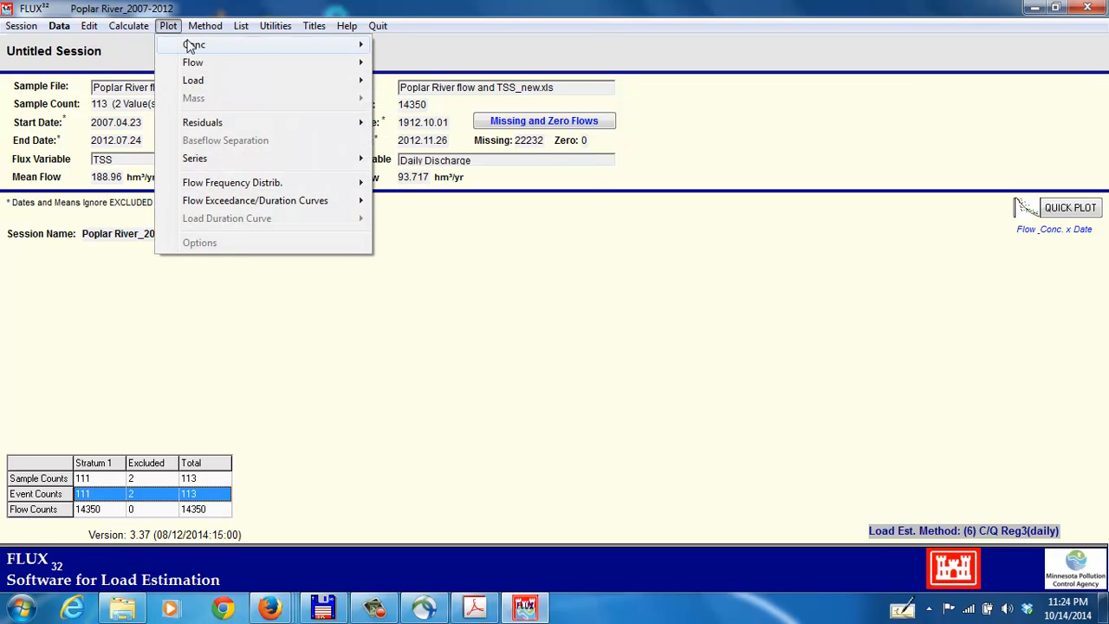
mouse_move(192, 50)
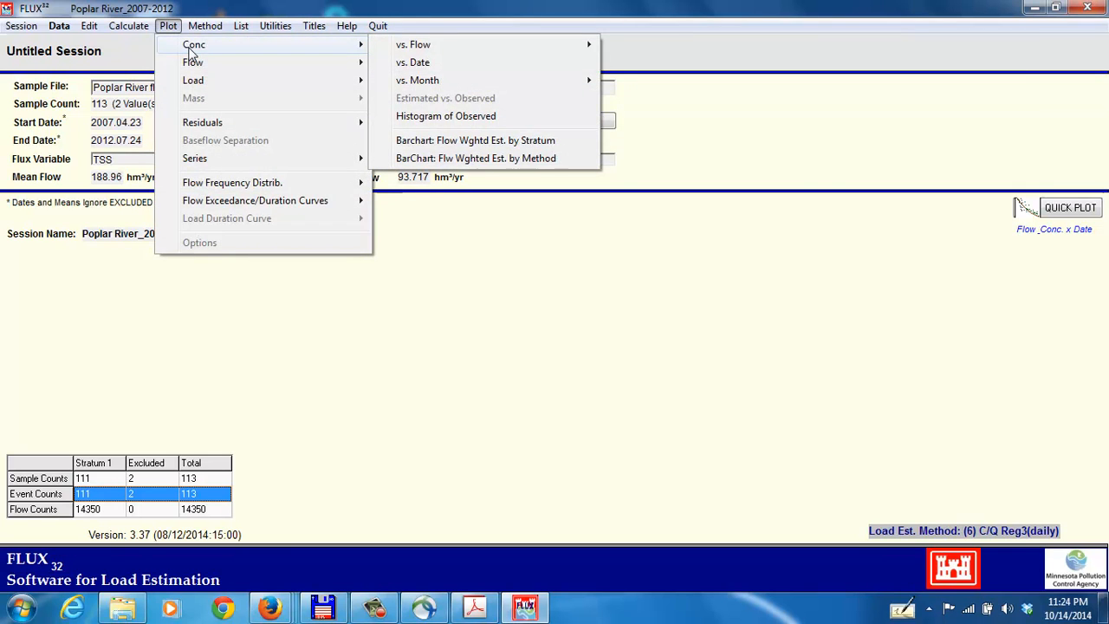
mouse_move(205, 26)
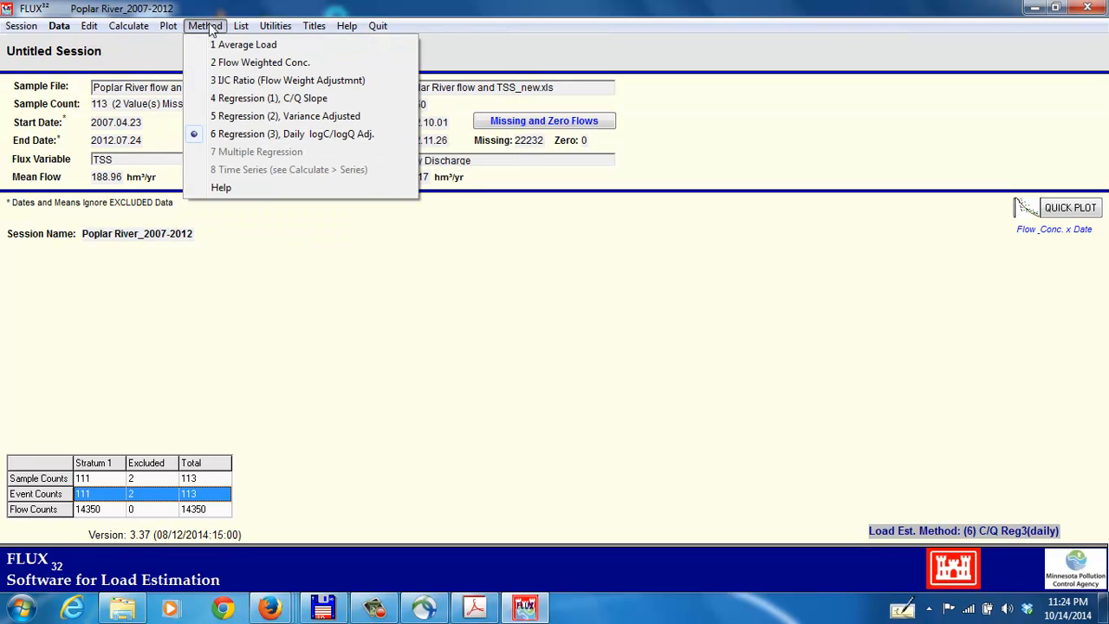
click(221, 48)
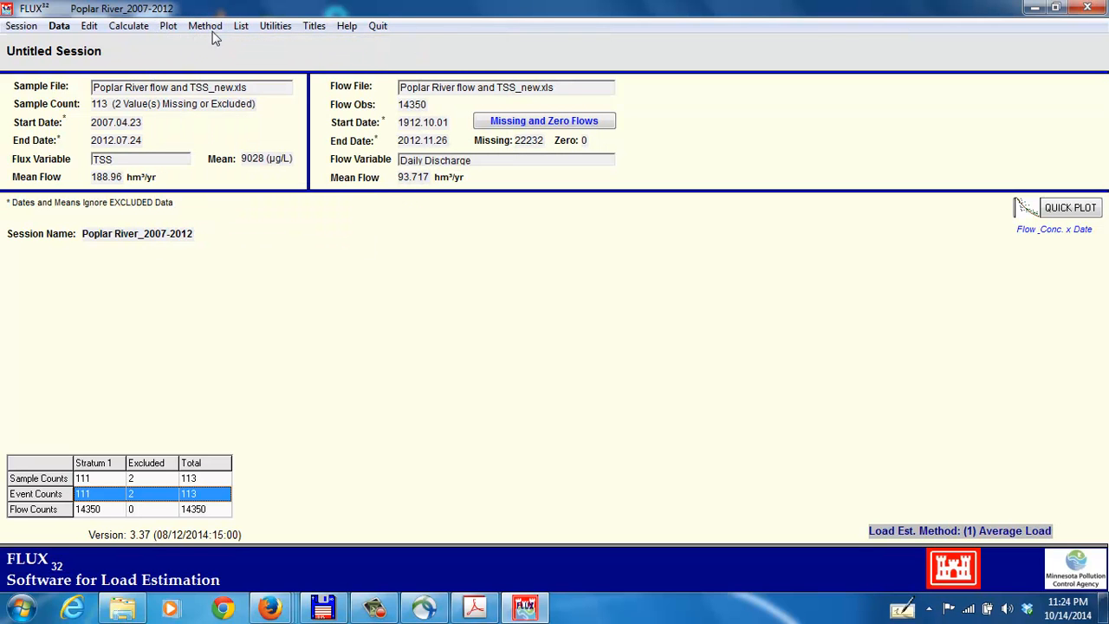
click(208, 26)
click(427, 24)
- View the linear plot of TSS concentration versus flow for the Average Load method and close it without remembering settings
click(168, 26)
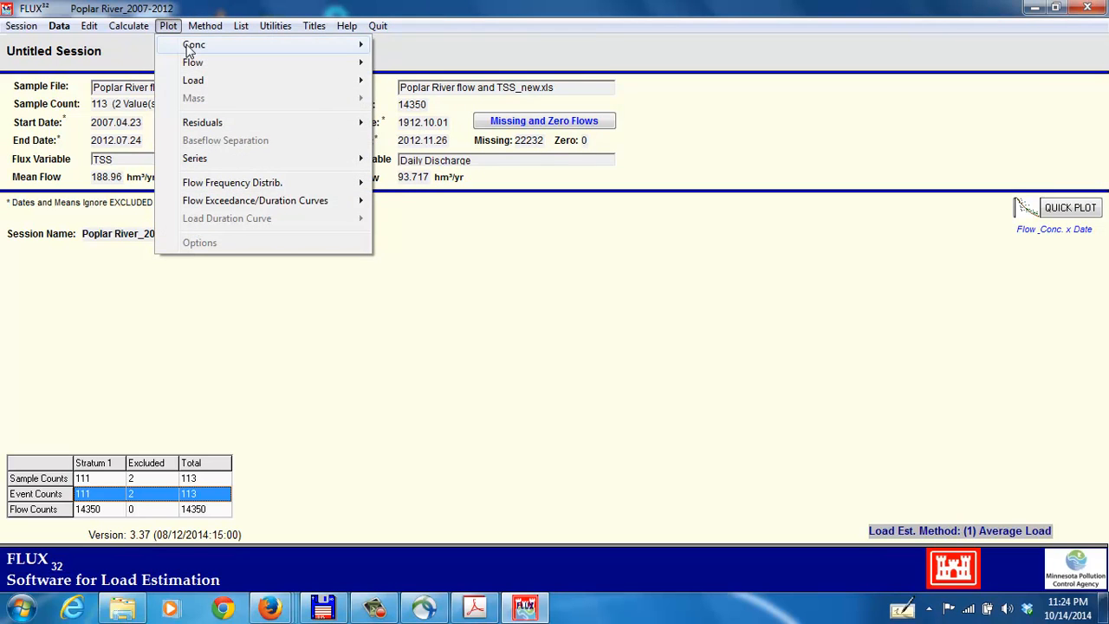
mouse_move(190, 52)
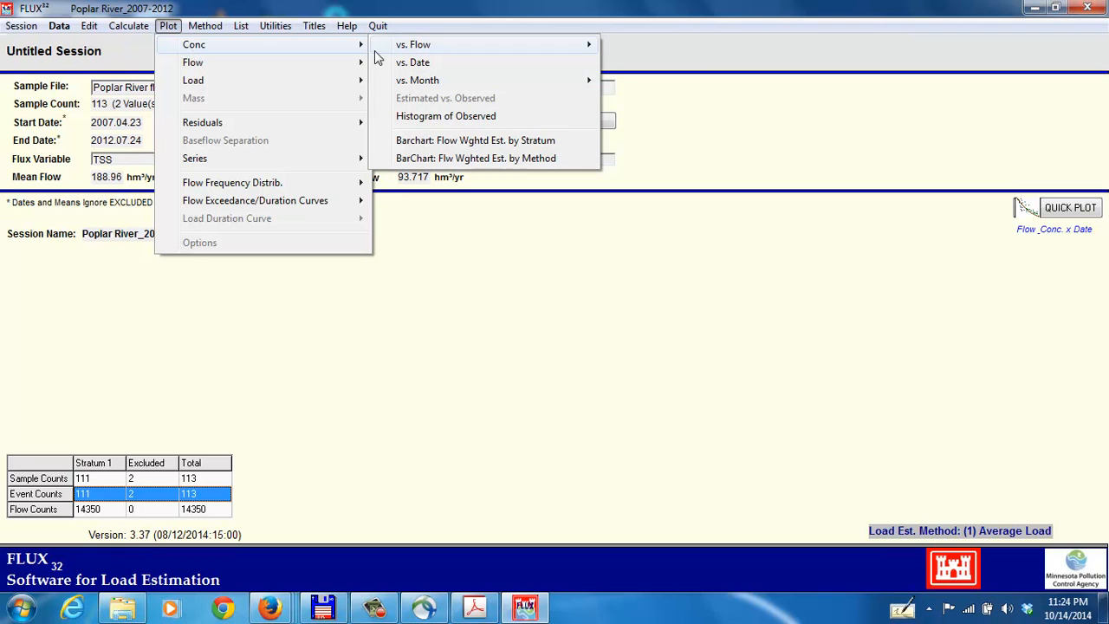
mouse_move(407, 45)
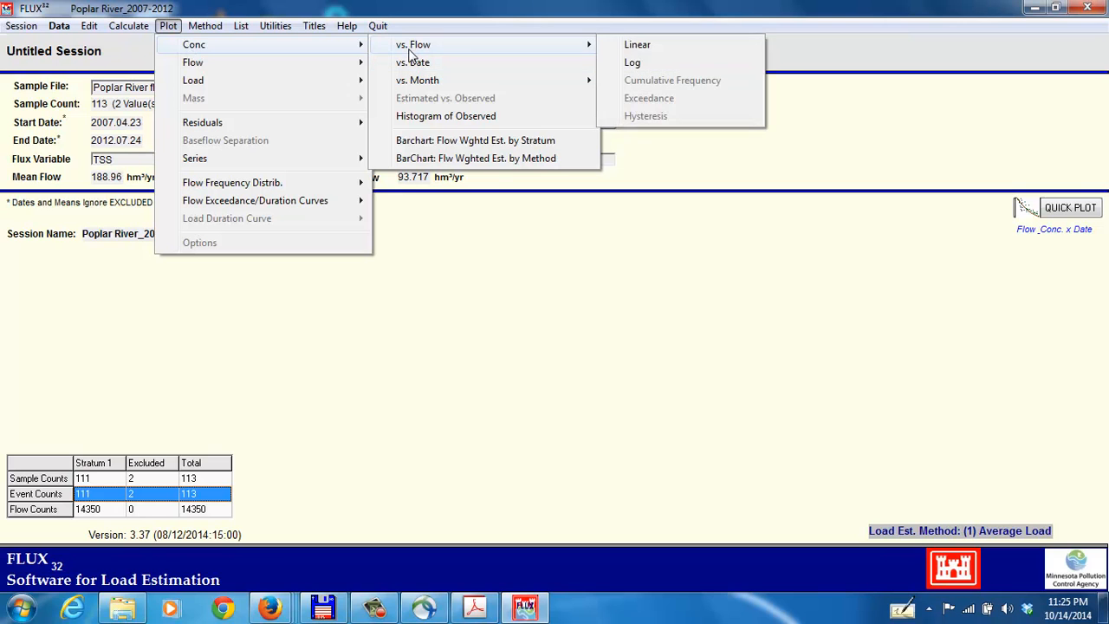
click(635, 46)
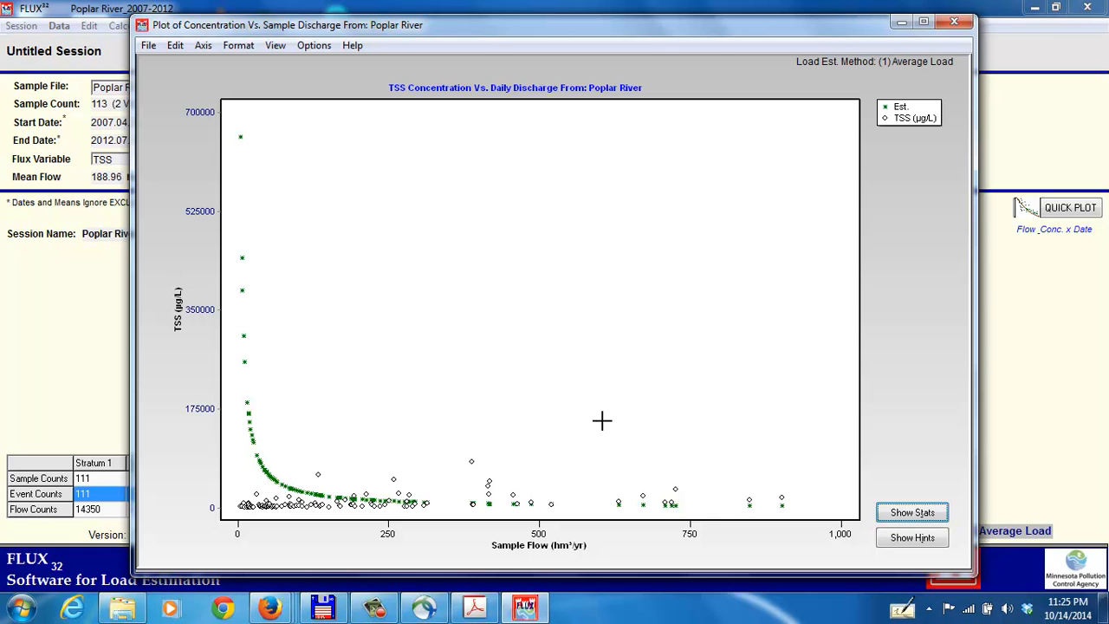
click(954, 21)
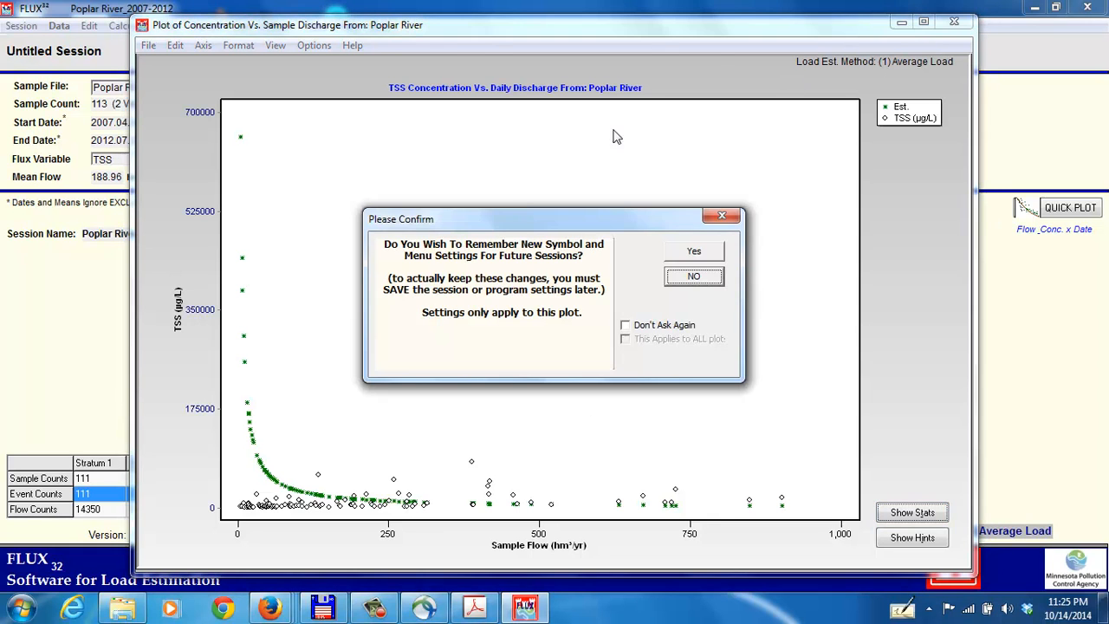
click(693, 276)
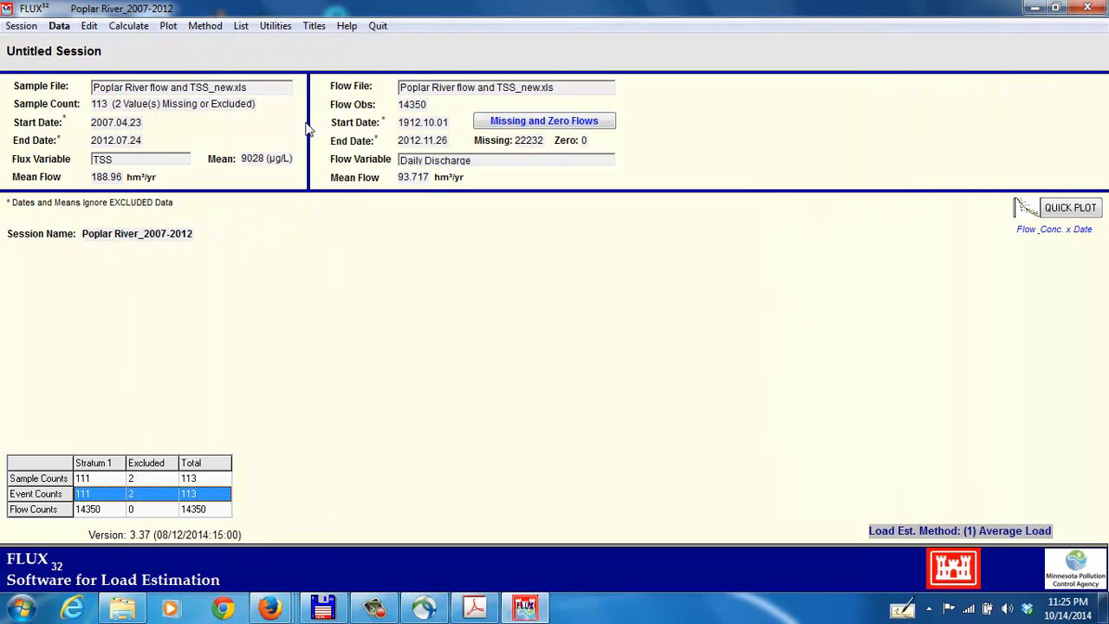
- Set the load estimation method to 2 Flow Weighted Conc. and view its linear concentration versus flow plot, discarding the plot settings
click(206, 26)
click(251, 60)
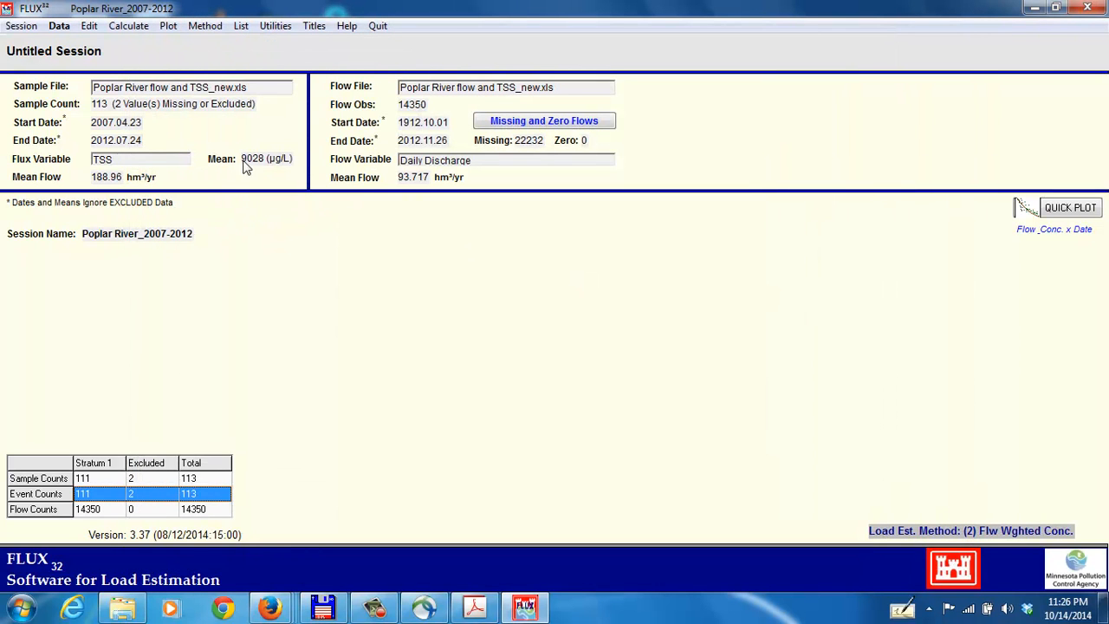
click(170, 27)
mouse_move(188, 45)
mouse_move(486, 48)
click(639, 44)
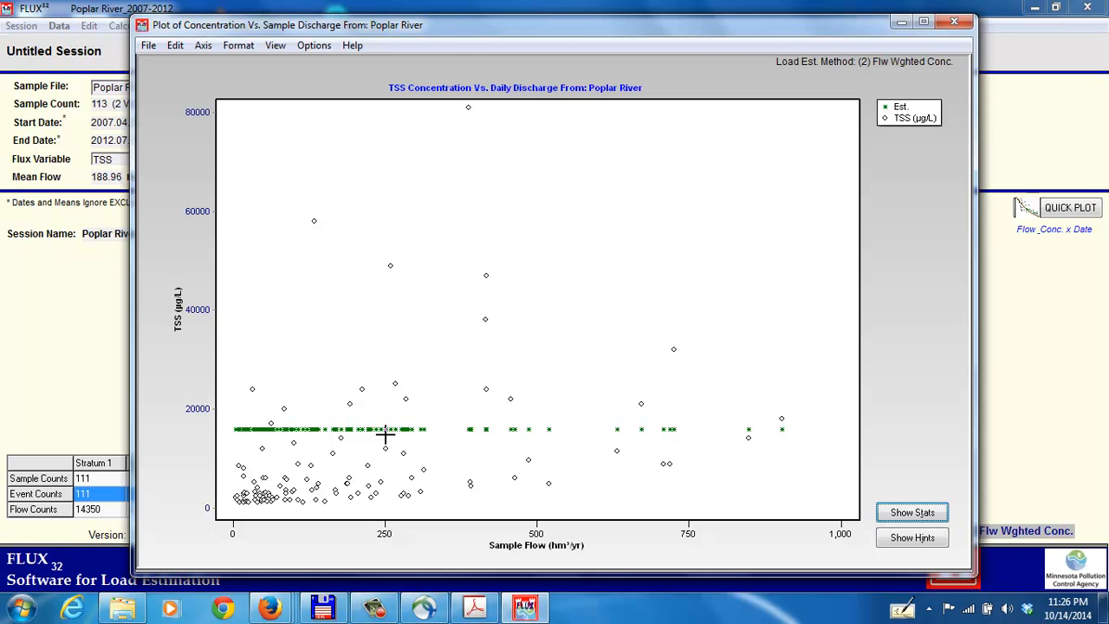
click(954, 26)
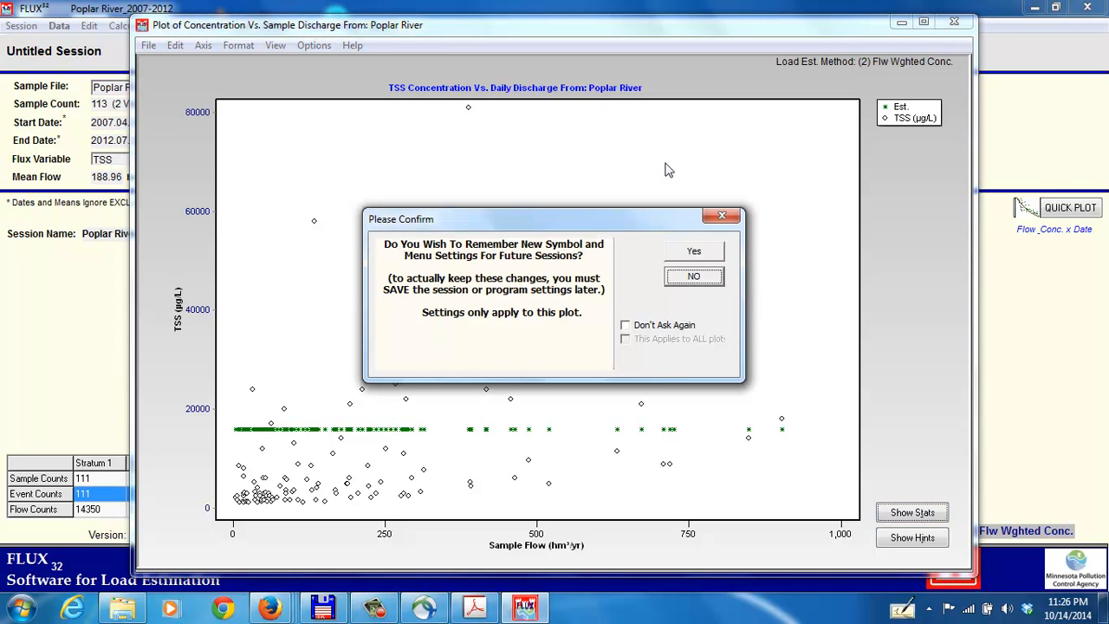
click(624, 321)
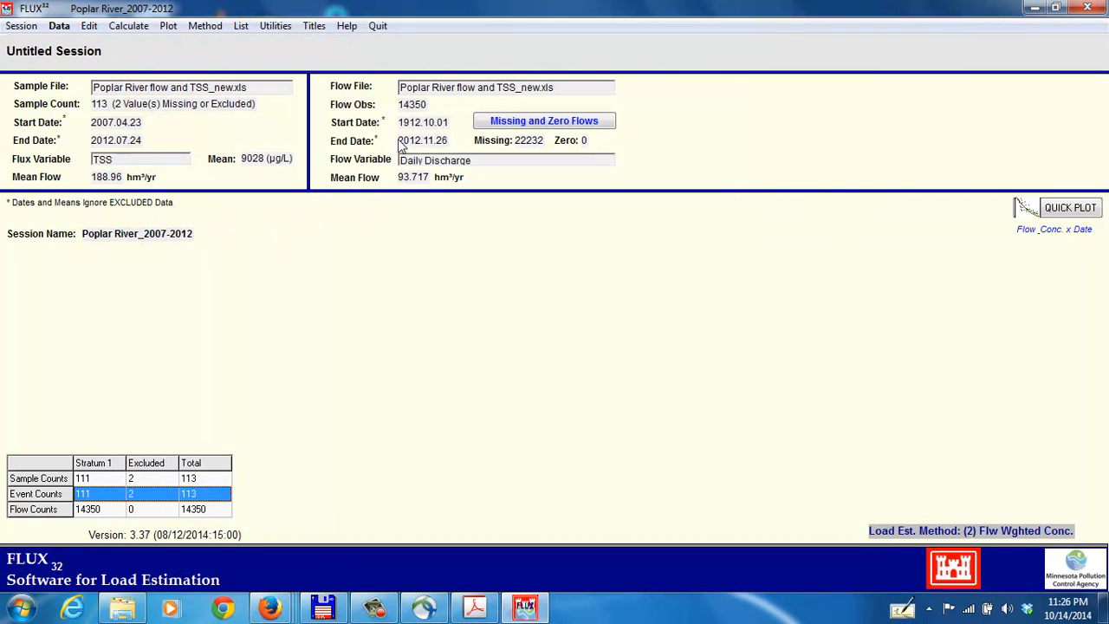
- Set the load estimation method to 6 Regression (3), Daily logC/logQ Adj. and plot TSS concentration versus flow on linear axes
click(206, 26)
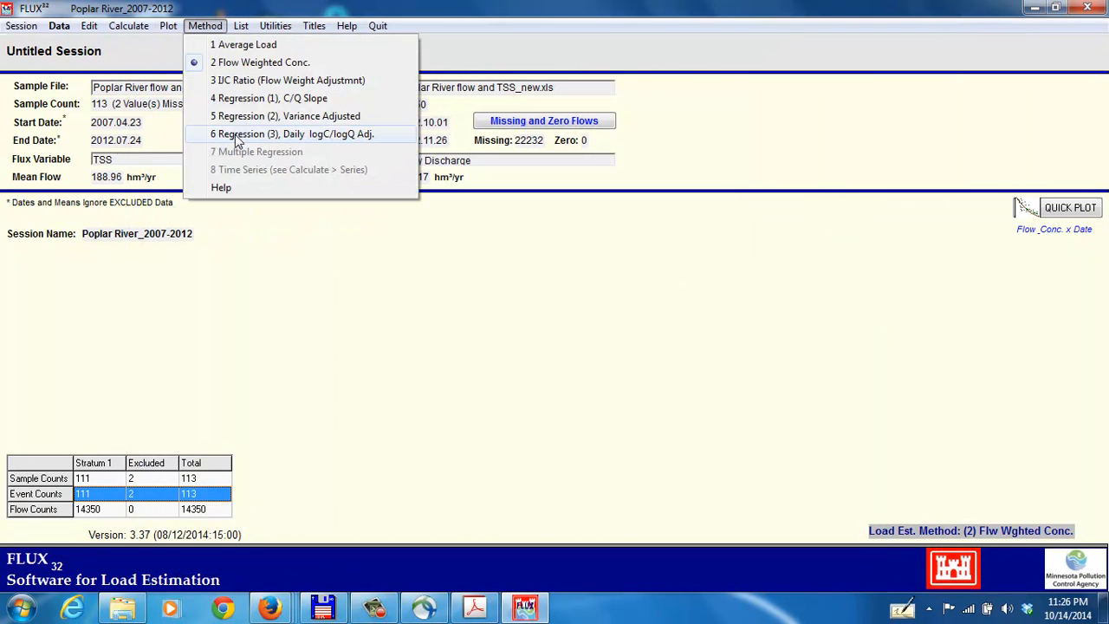
click(236, 135)
click(168, 26)
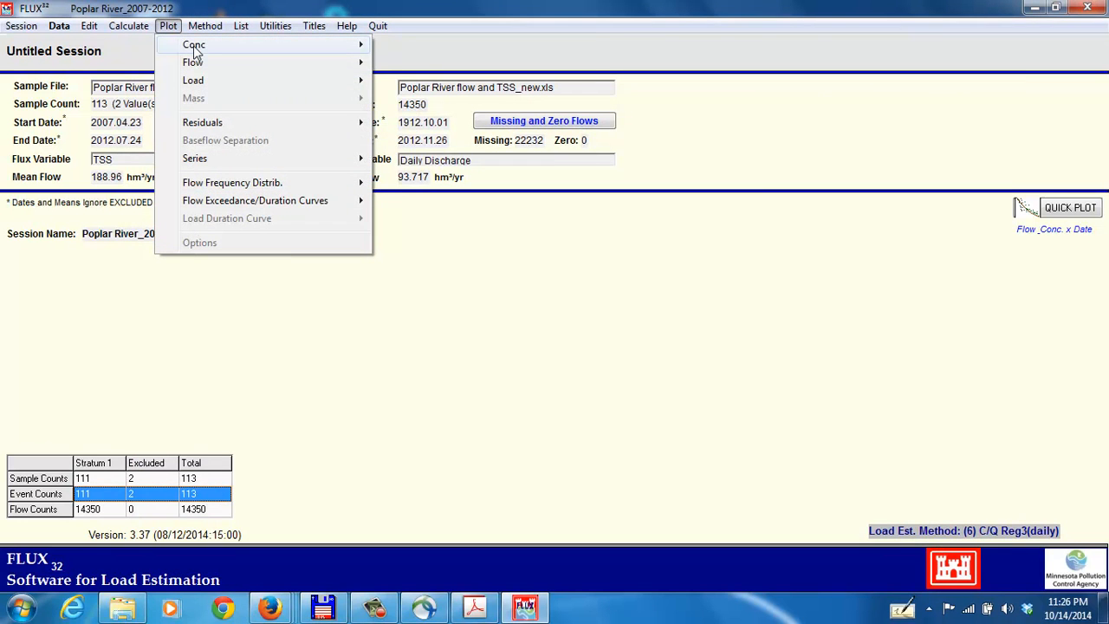
mouse_move(195, 45)
mouse_move(415, 46)
click(639, 45)
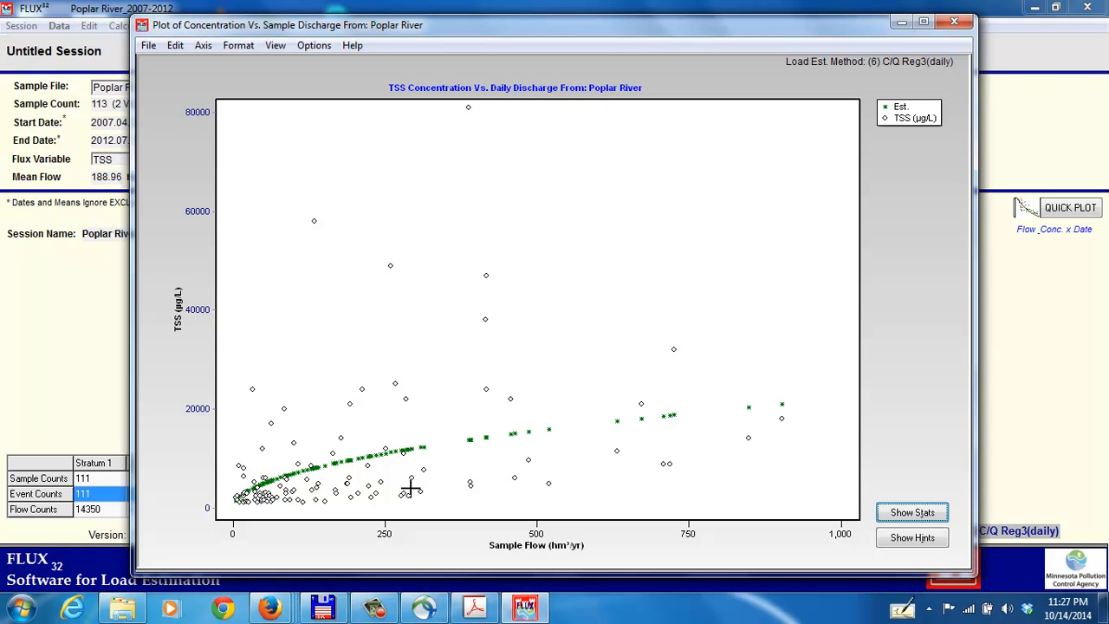
- Review the regression statistics of the concentration versus flow plot and close the plot without remembering its settings
click(912, 513)
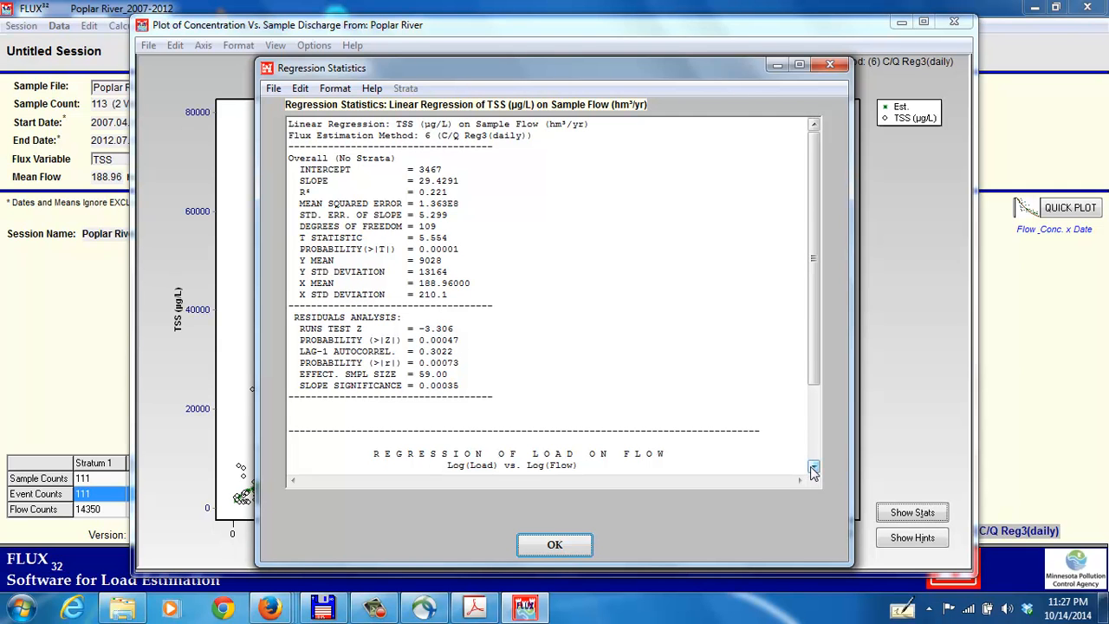
click(555, 545)
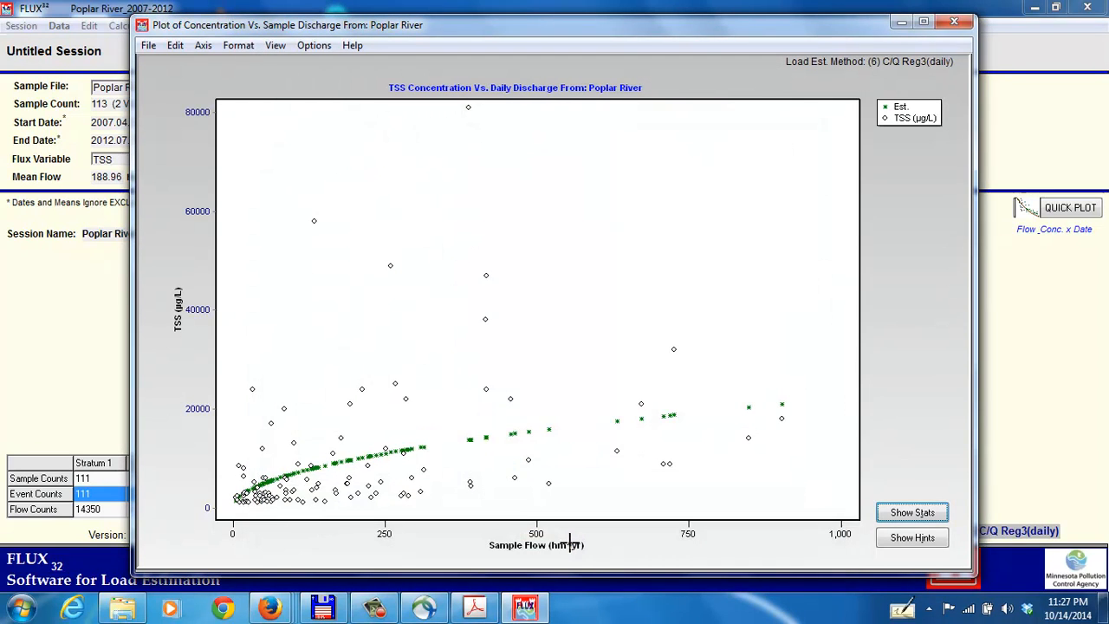
click(955, 20)
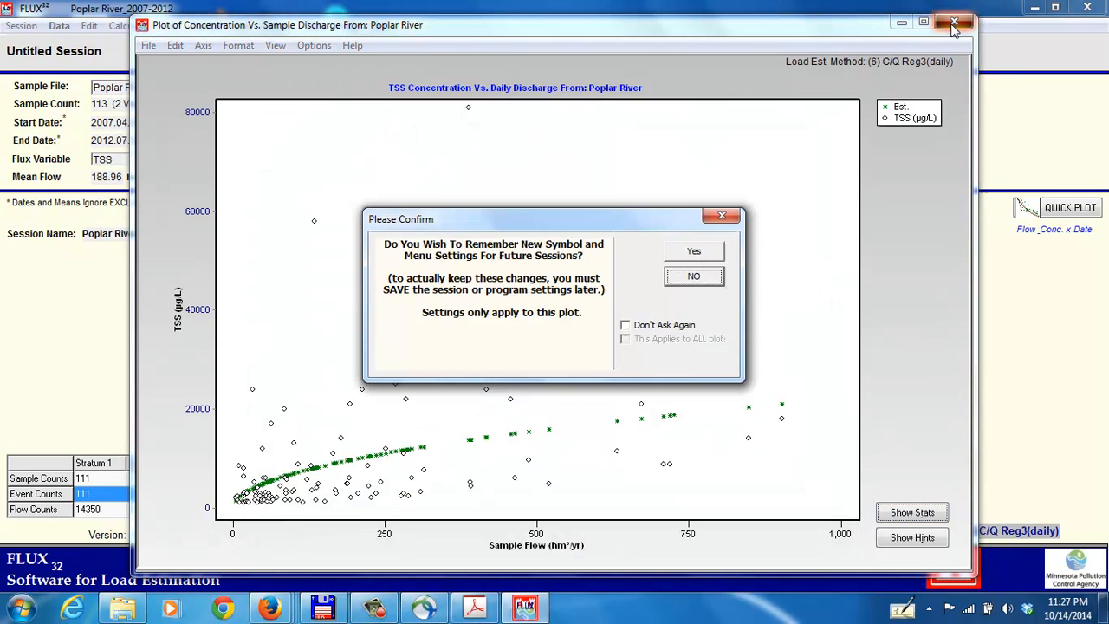
click(693, 283)
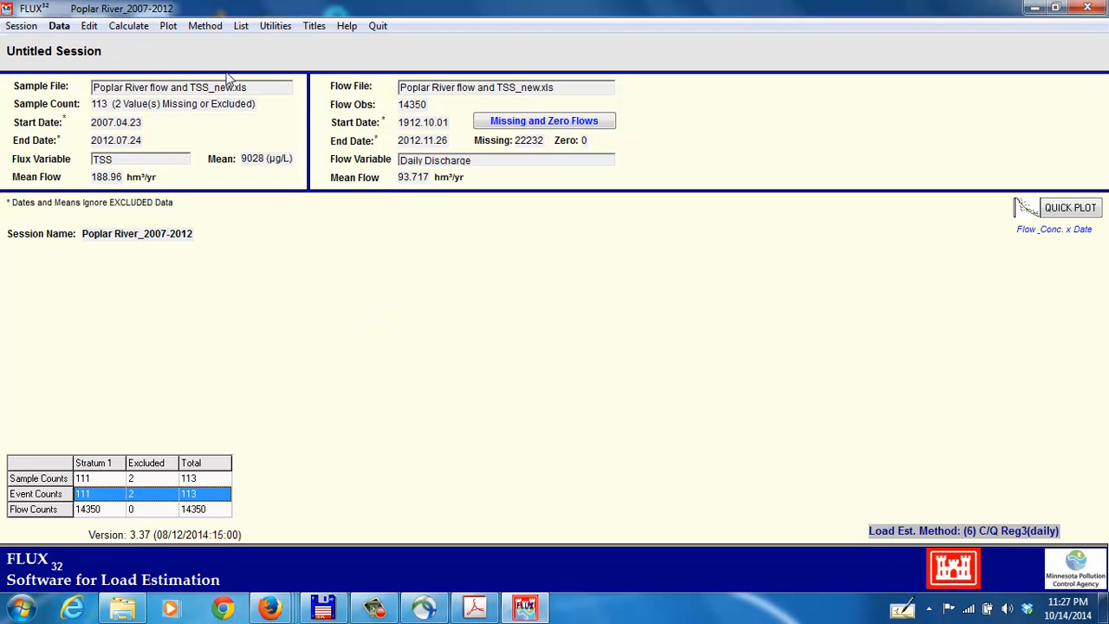
- Plot the time-based flow exceedance/duration curve and set its discharge axis to log scale
click(168, 26)
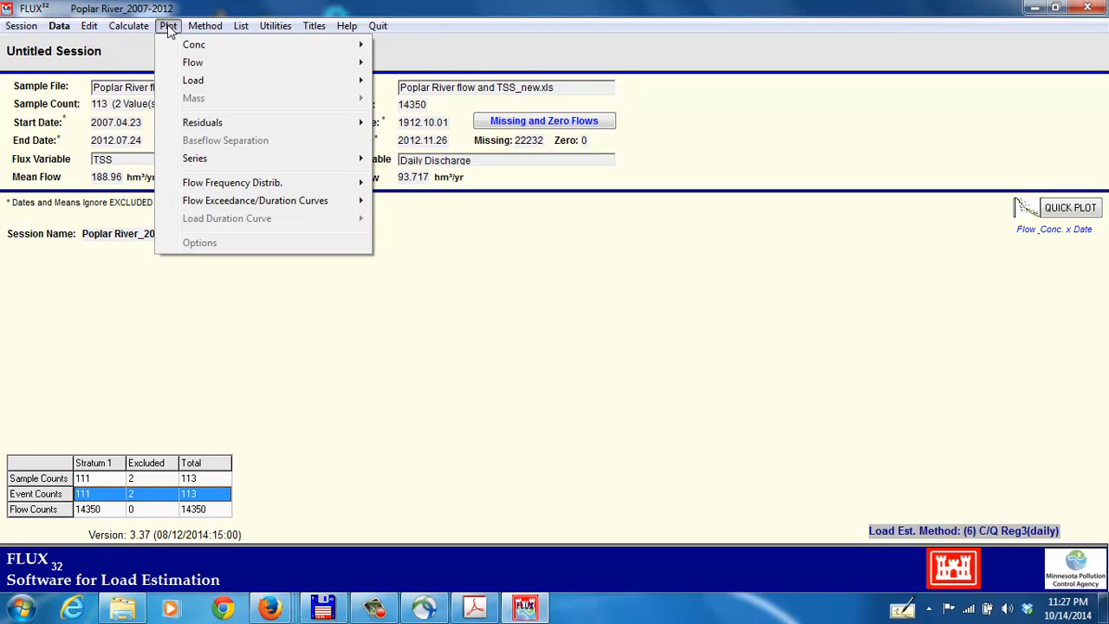
mouse_move(198, 189)
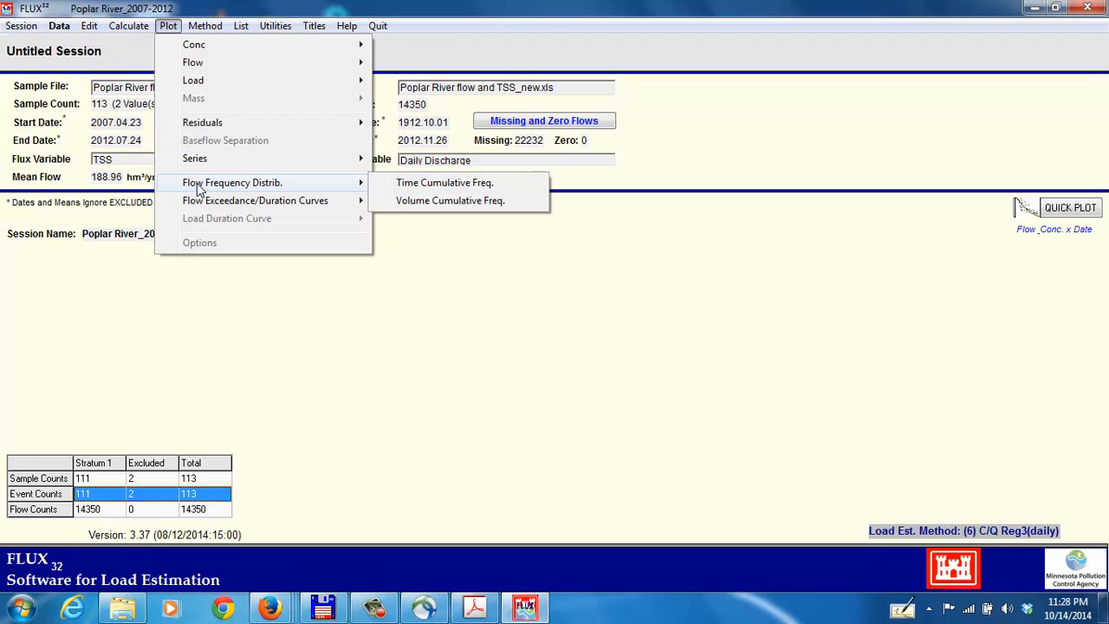
mouse_move(198, 210)
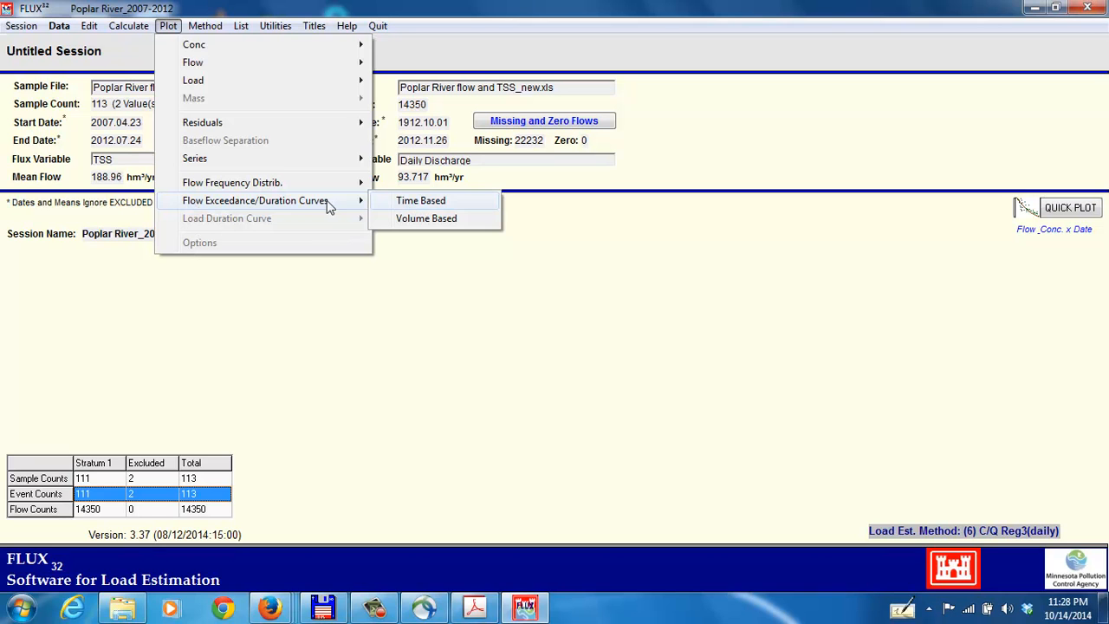
click(412, 203)
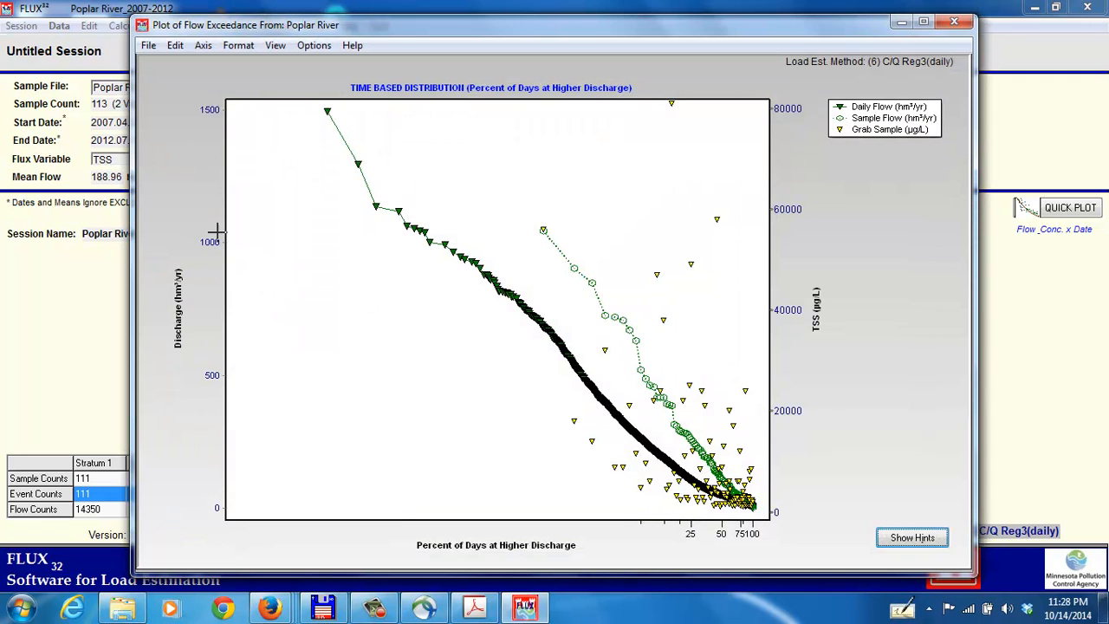
click(205, 48)
mouse_move(222, 69)
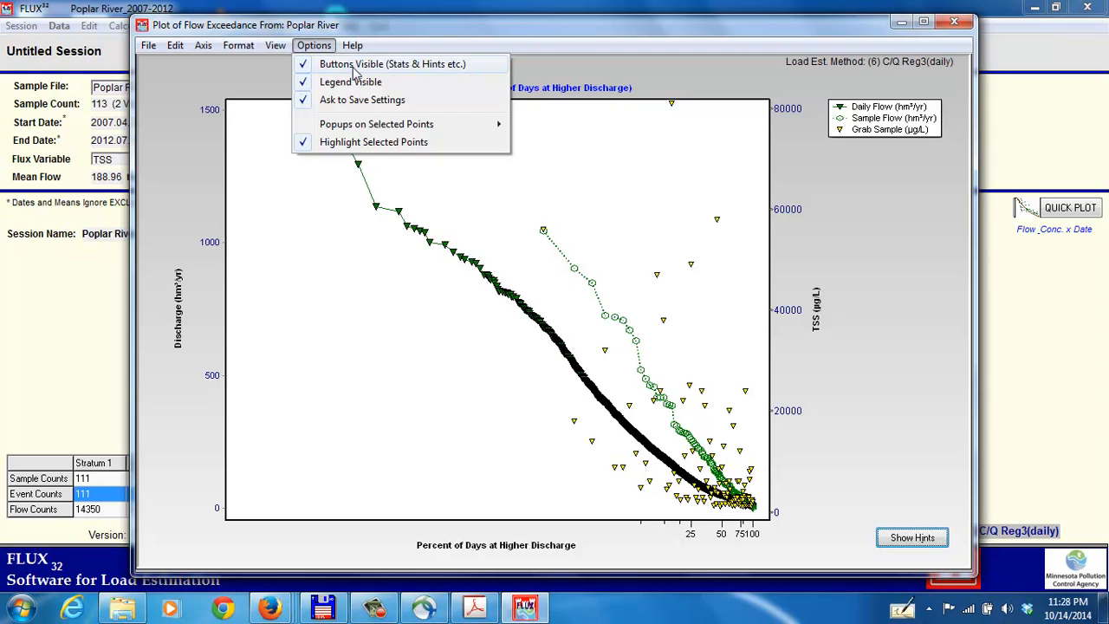
mouse_move(271, 68)
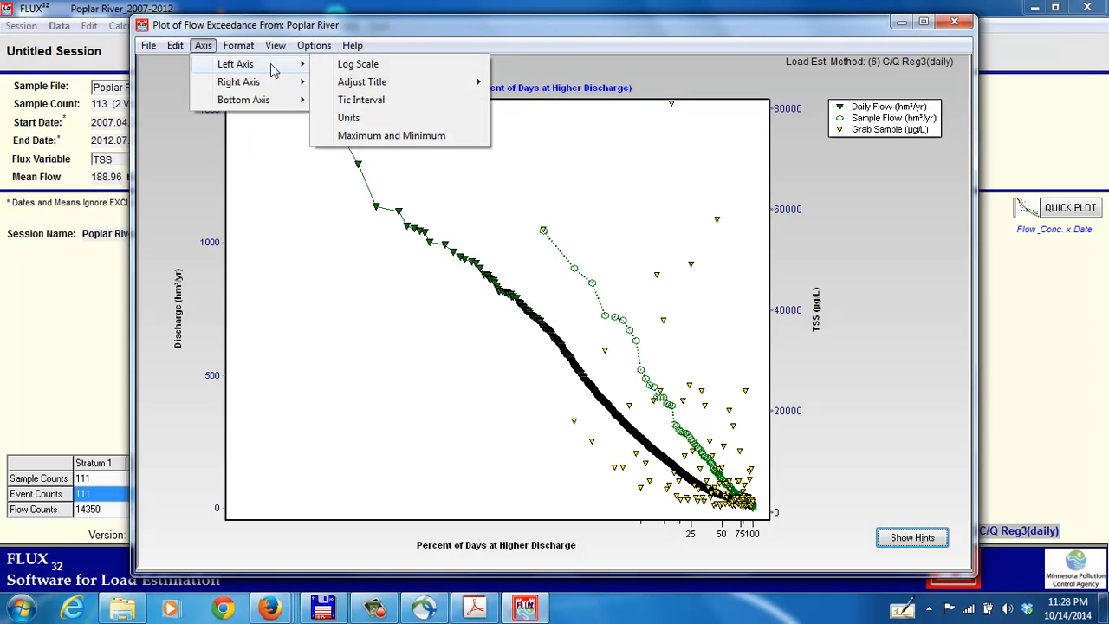
click(351, 66)
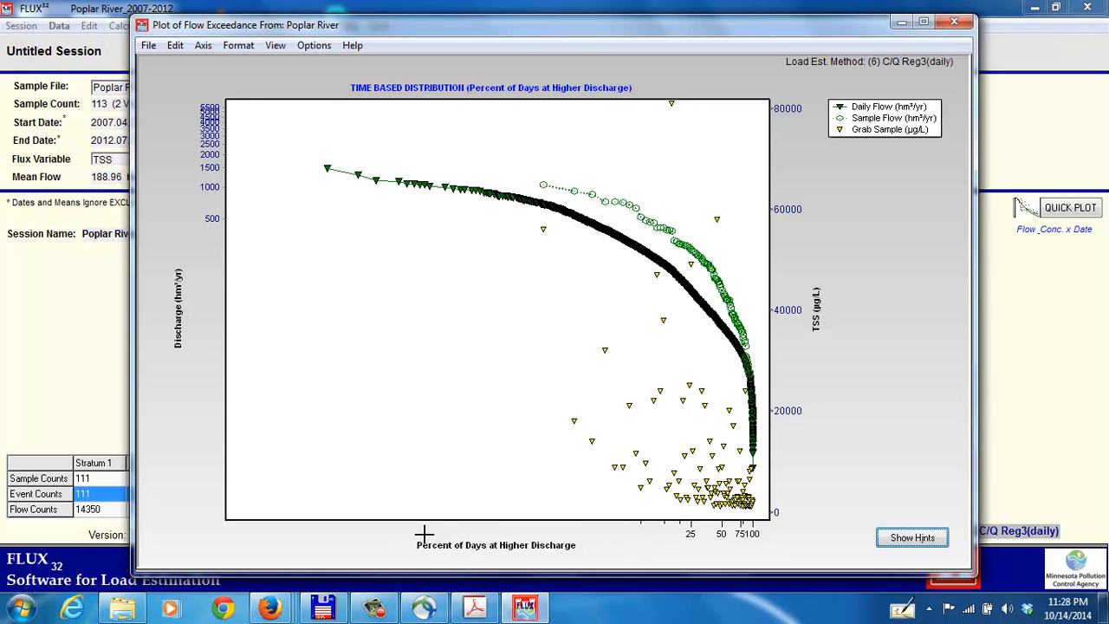
- Switch the percent-of-days axis of the exceedance curve to a linear scale, and close the plot without remembering its settings
click(206, 49)
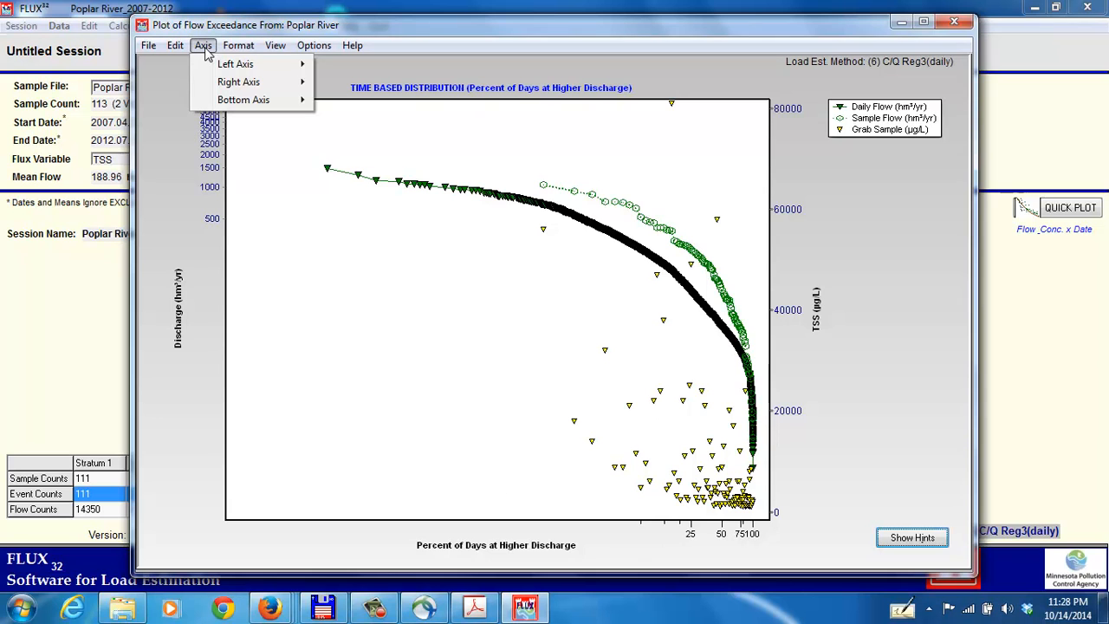
mouse_move(244, 100)
click(355, 99)
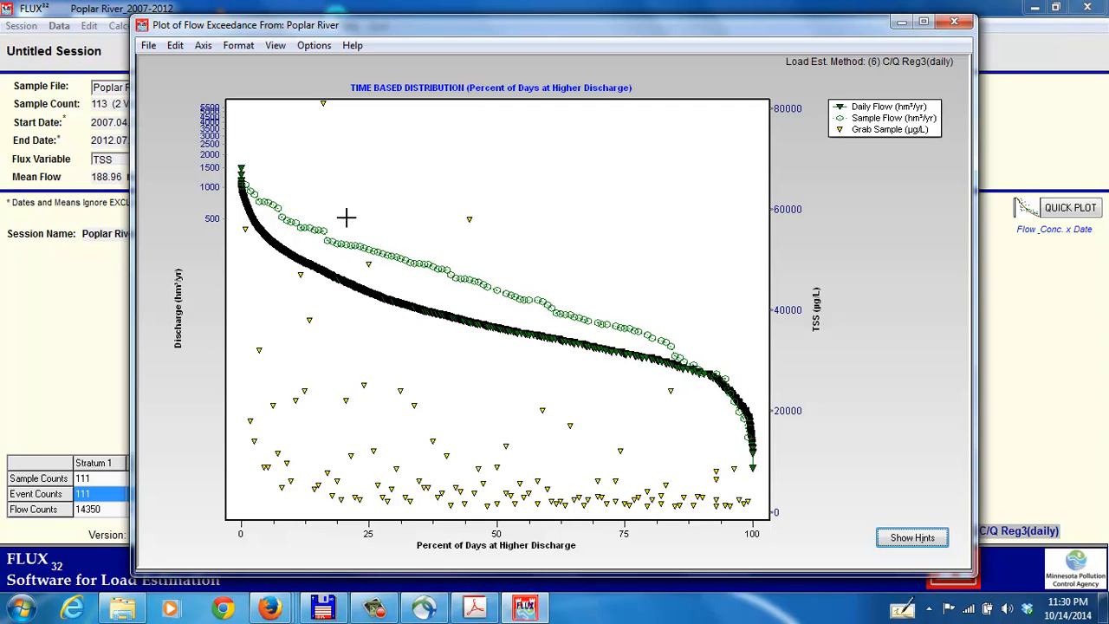
click(953, 24)
click(694, 277)
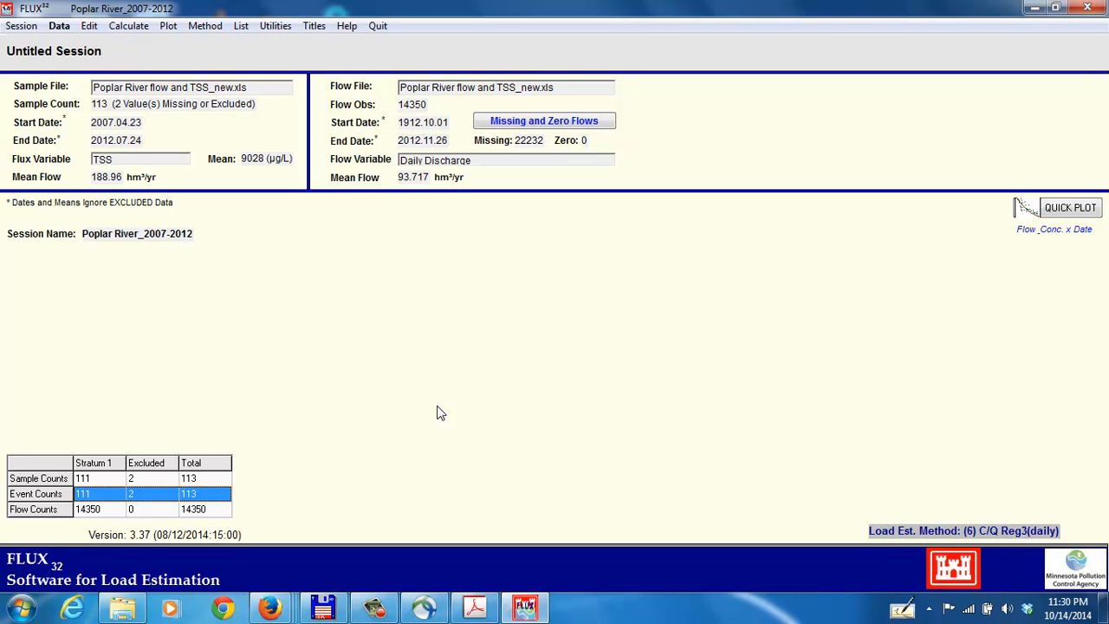
- View the linear-flow histogram of sample flows and close it
click(170, 29)
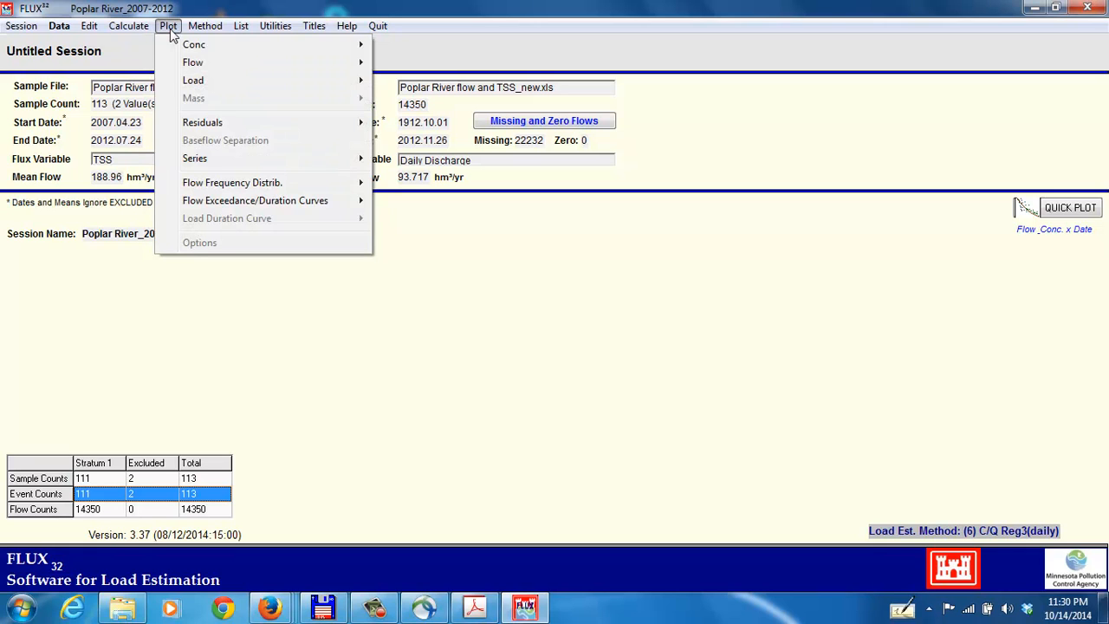
mouse_move(191, 67)
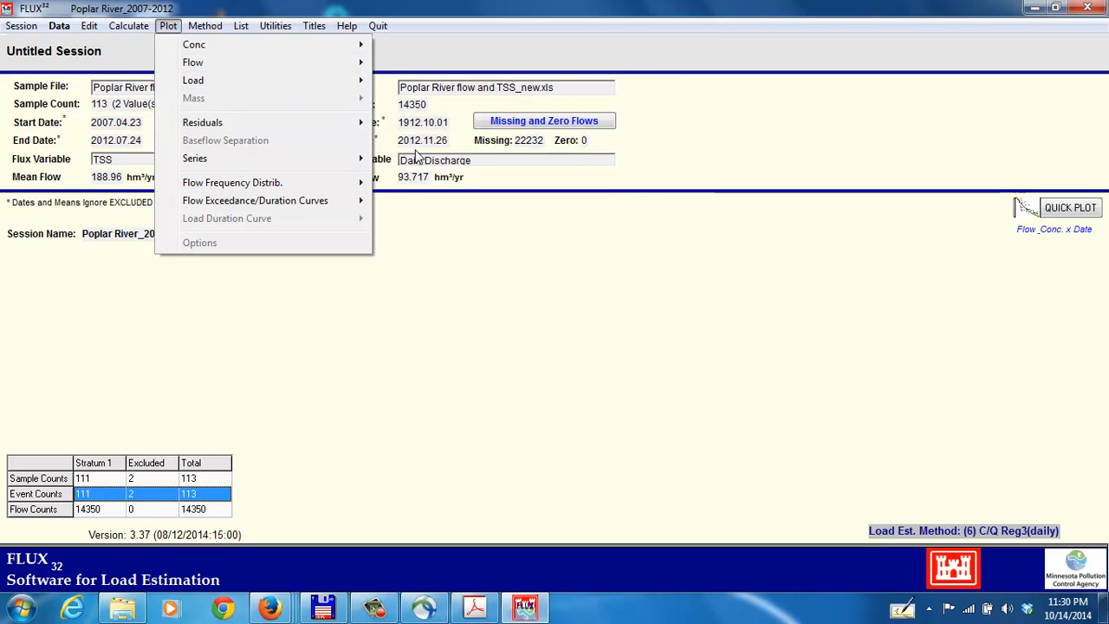
mouse_move(446, 169)
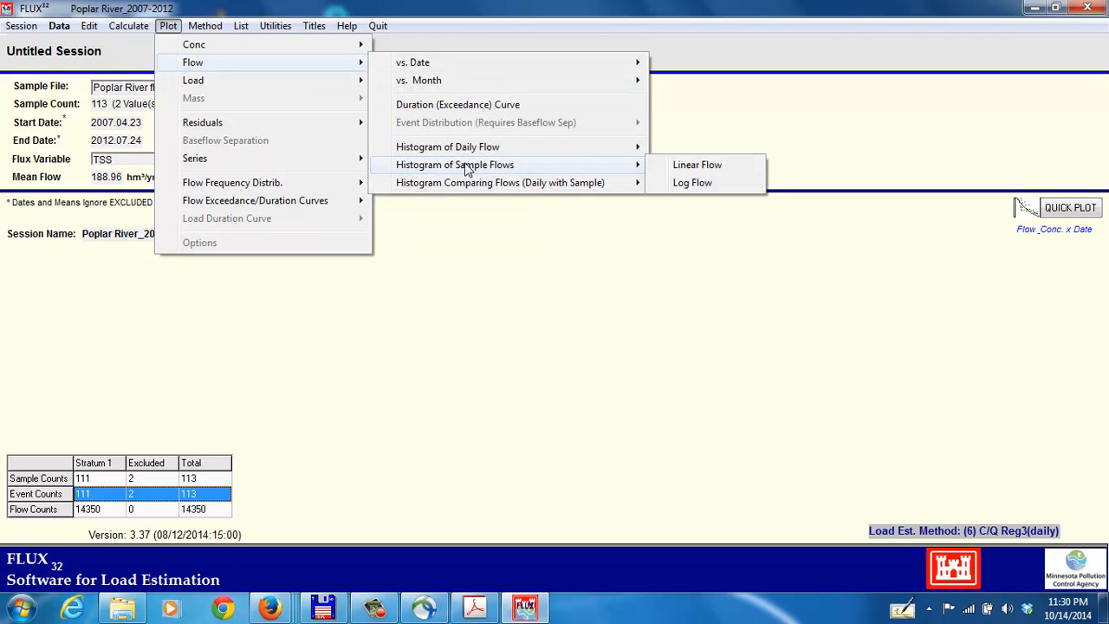
click(694, 183)
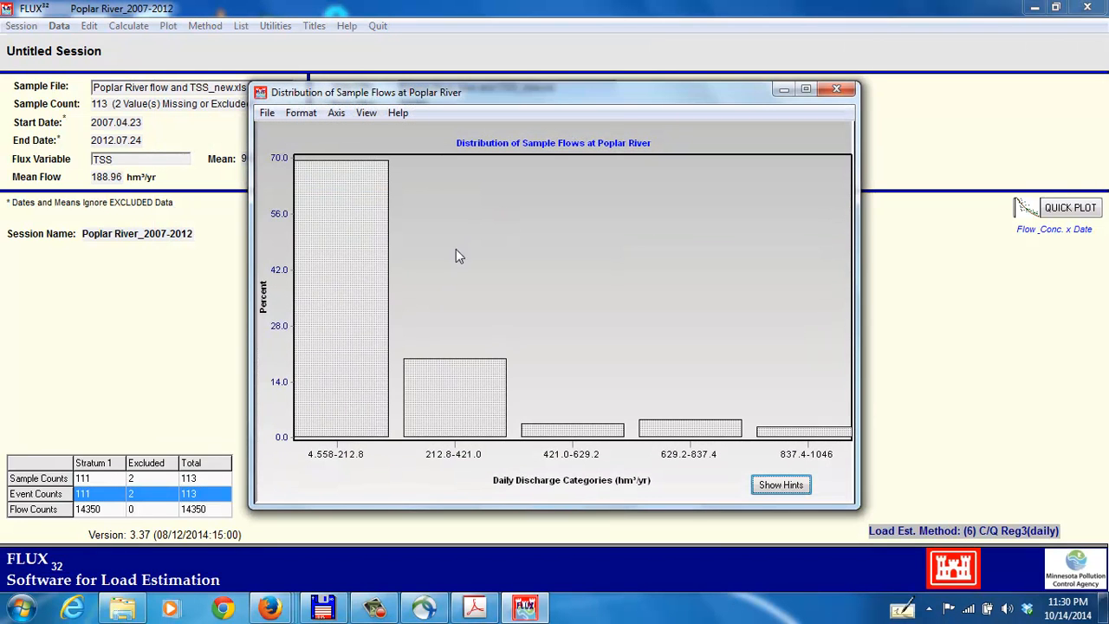
click(836, 89)
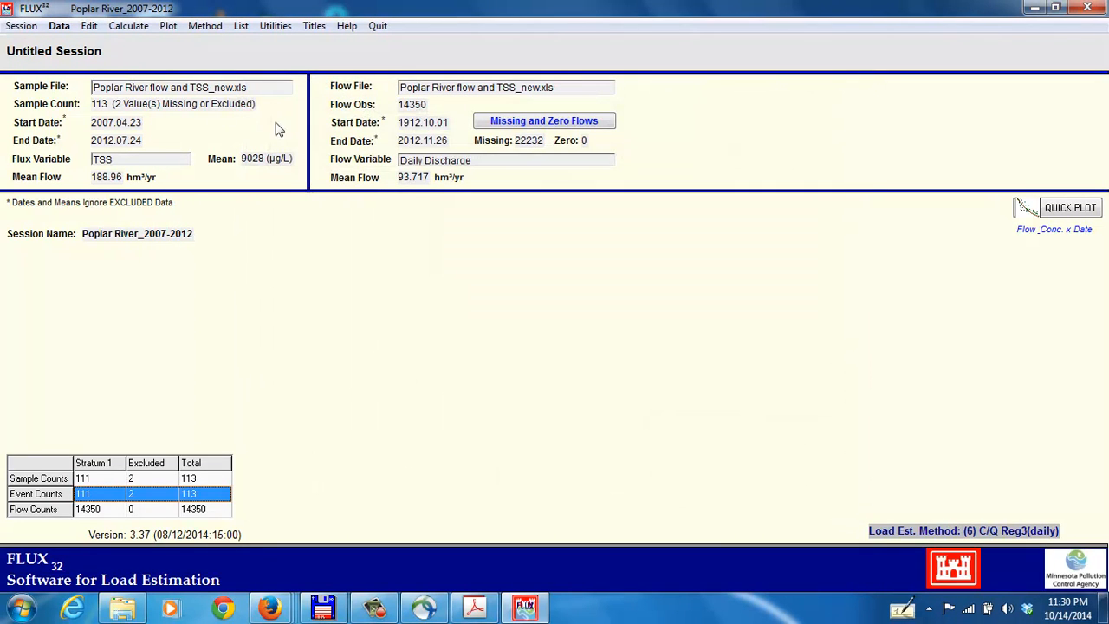
- View the linear-flow histogram comparing daily flows with sample flows and close it
click(168, 26)
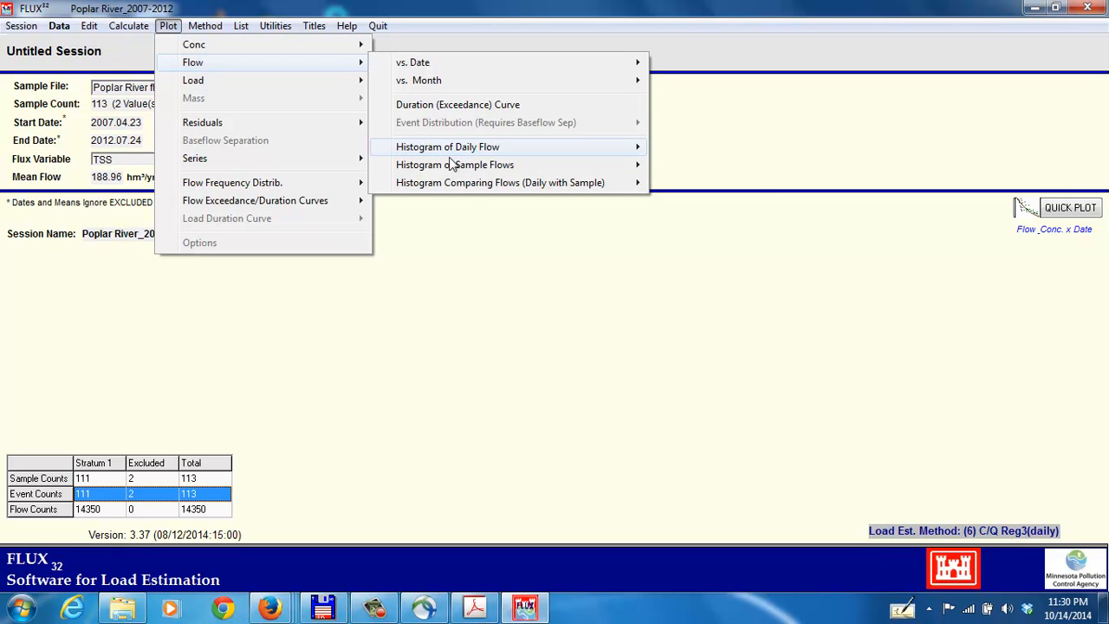
mouse_move(456, 192)
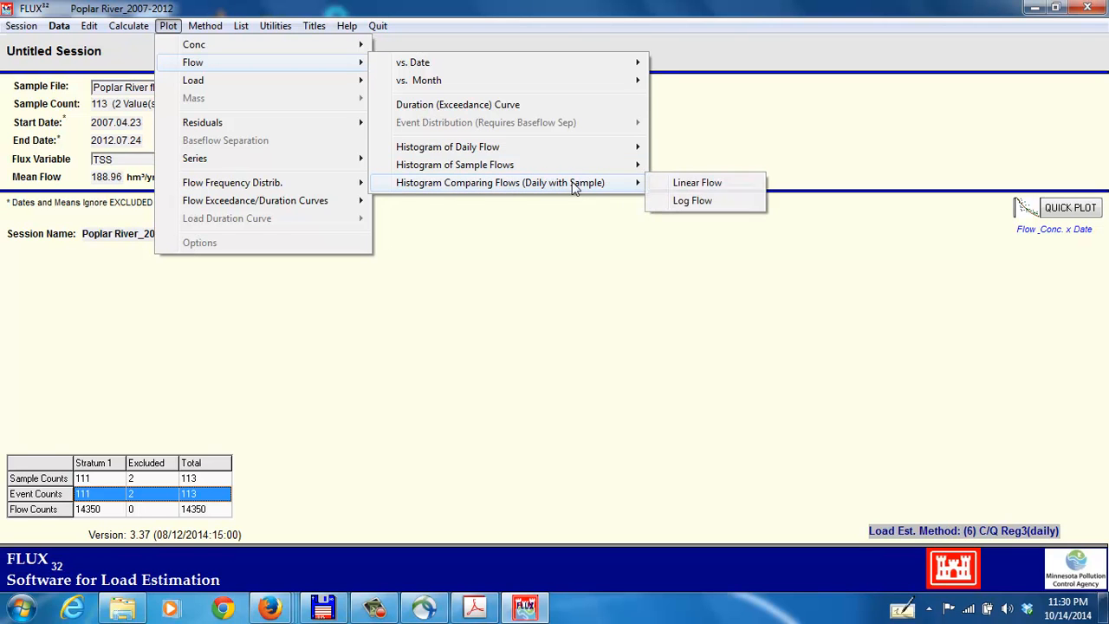
click(693, 183)
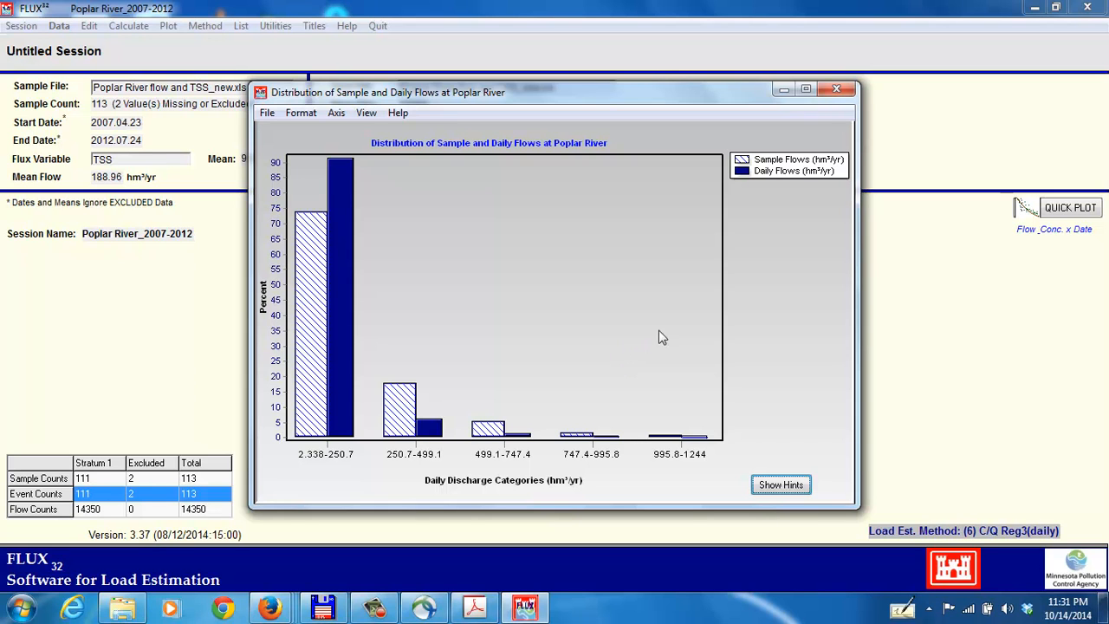
click(834, 90)
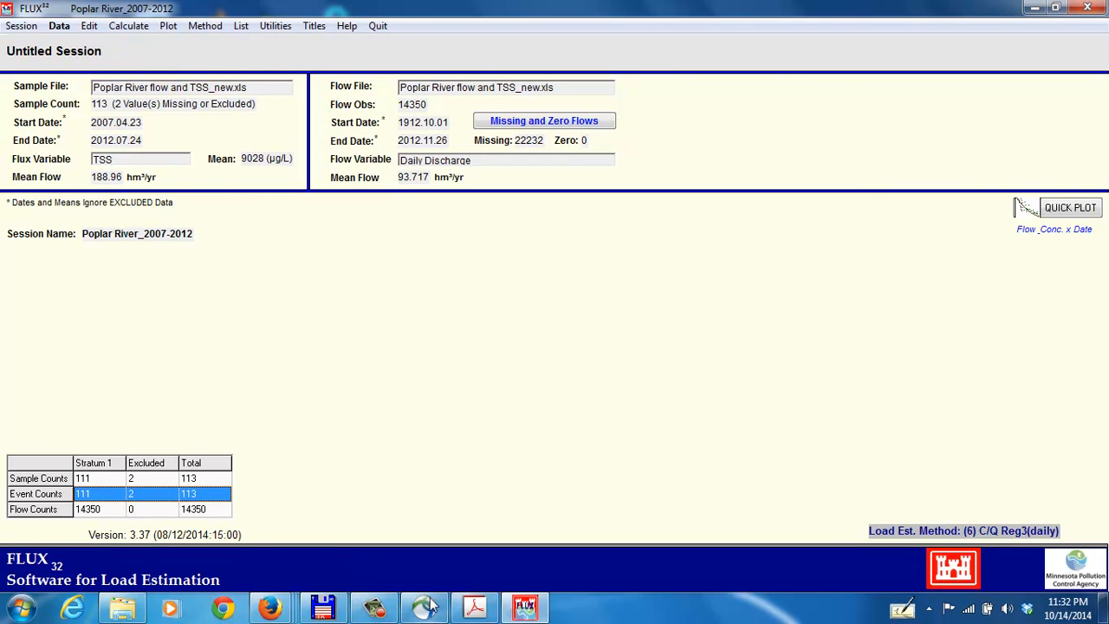
click(375, 607)
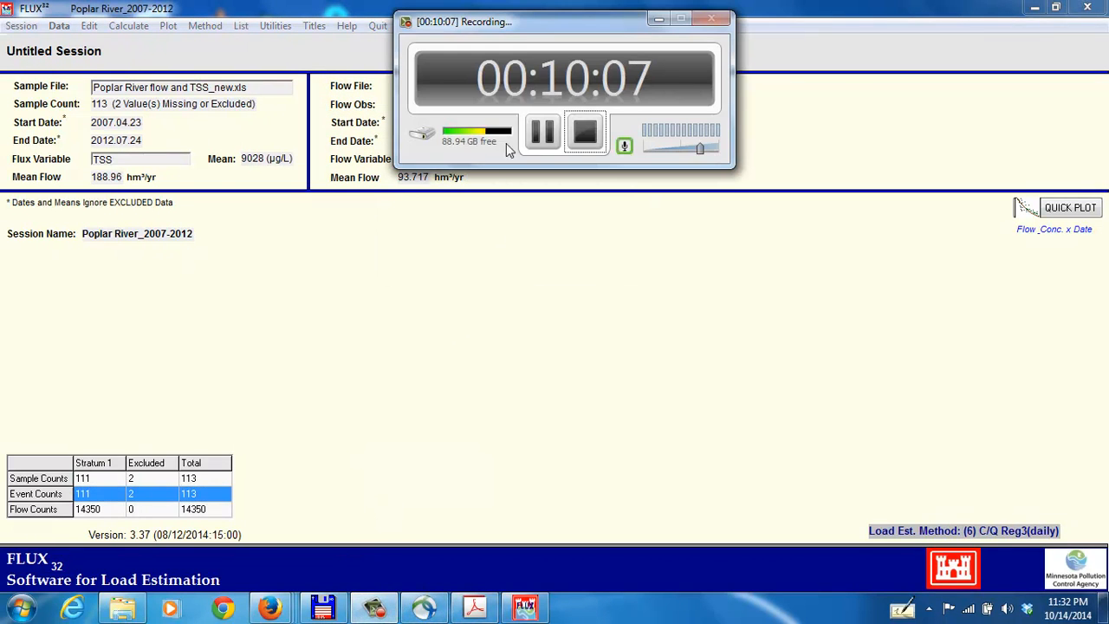
click(542, 132)
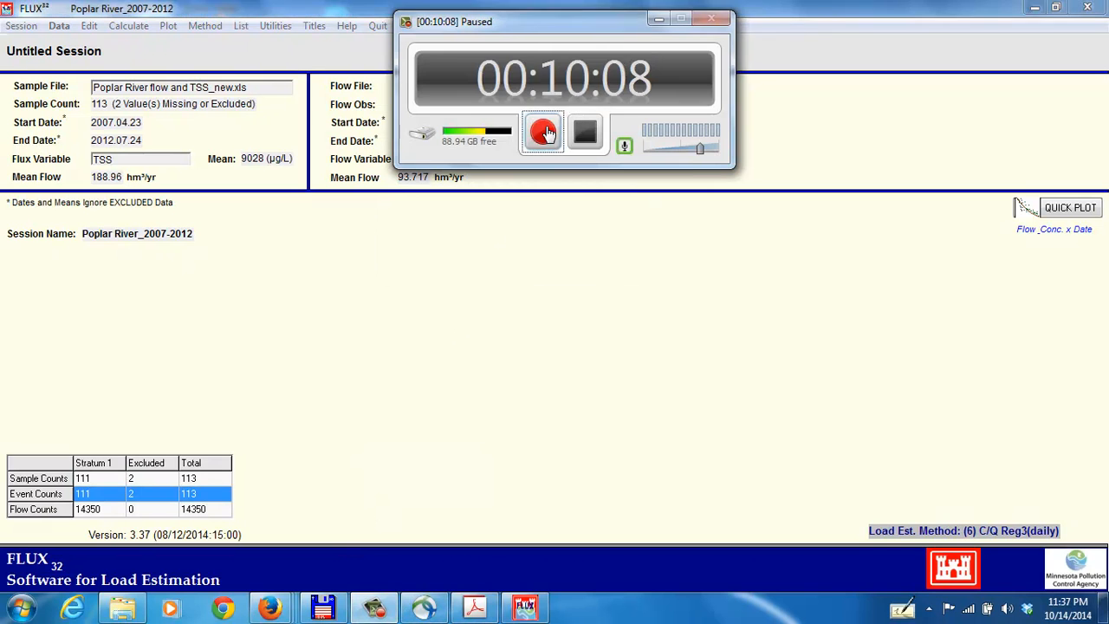
click(544, 132)
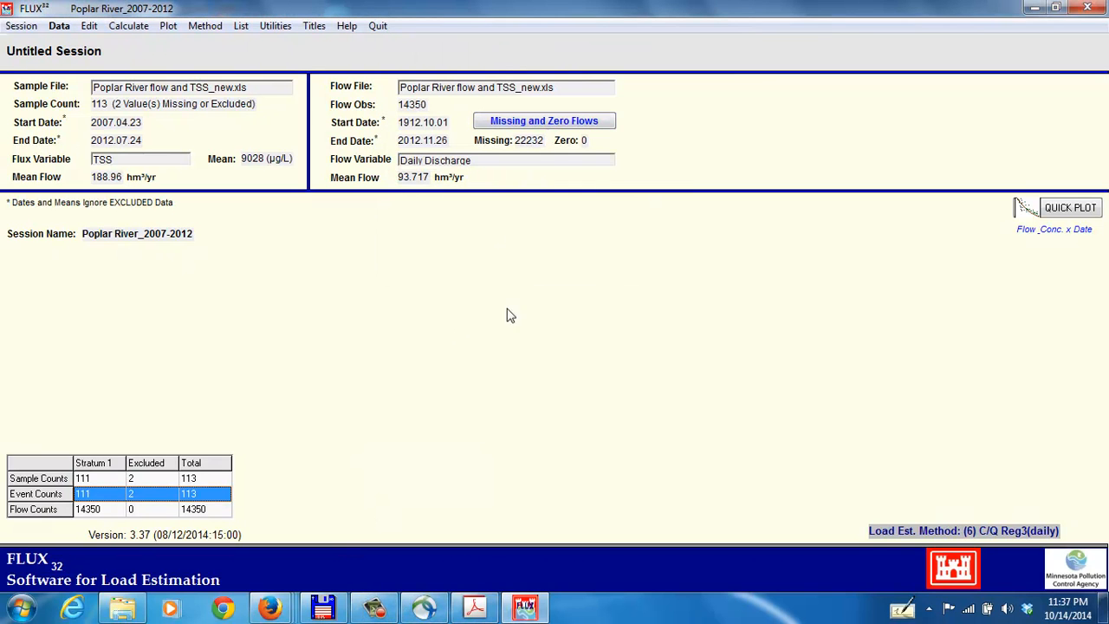
click(527, 605)
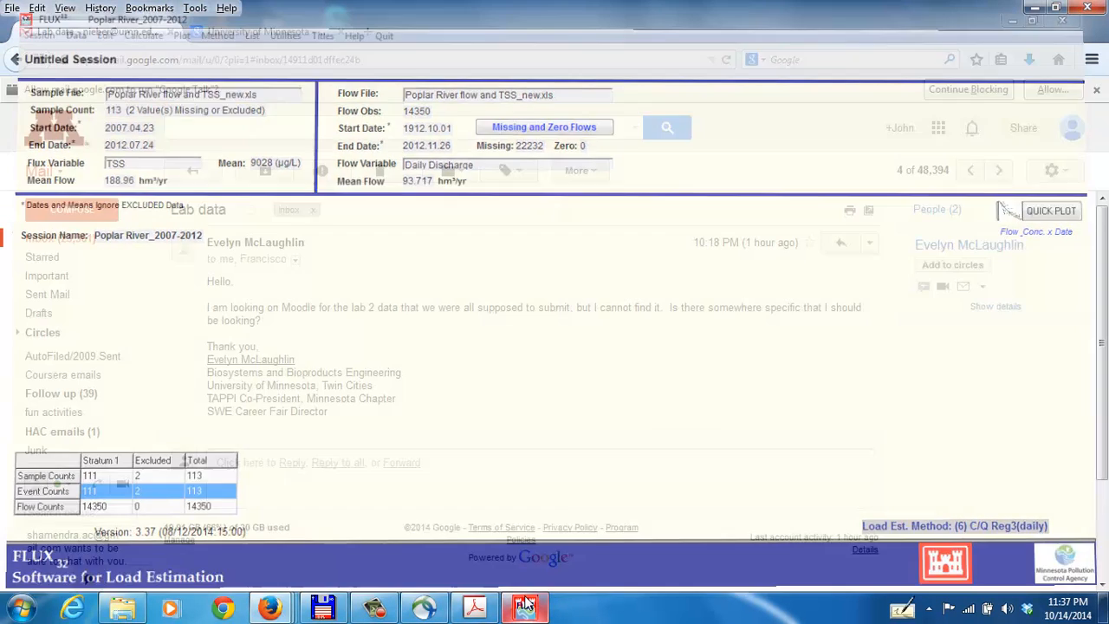
click(525, 606)
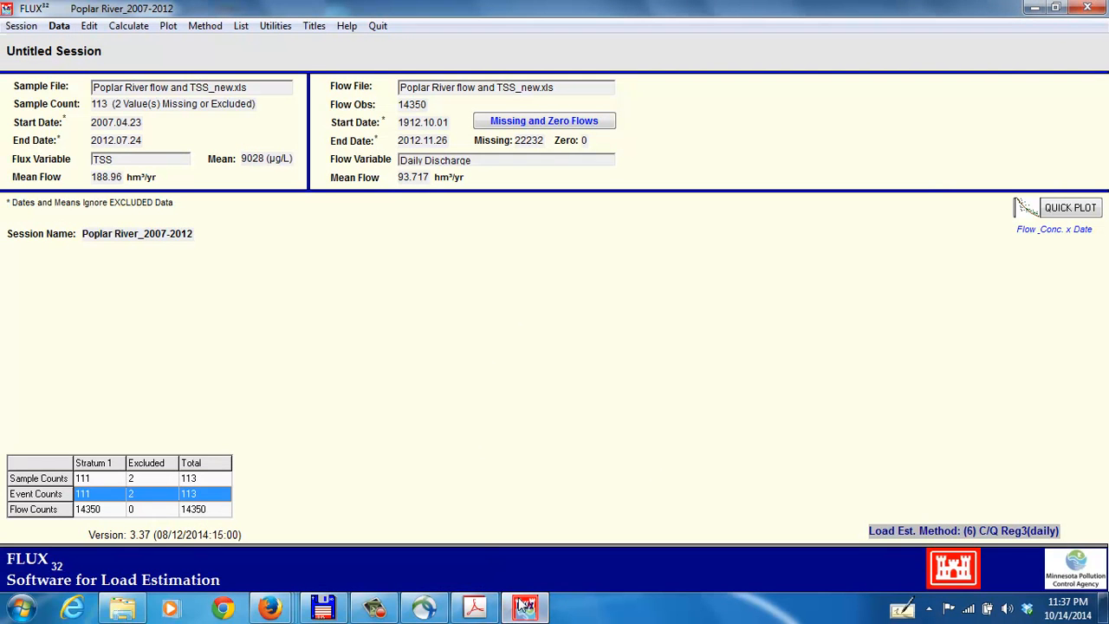
mouse_move(524, 611)
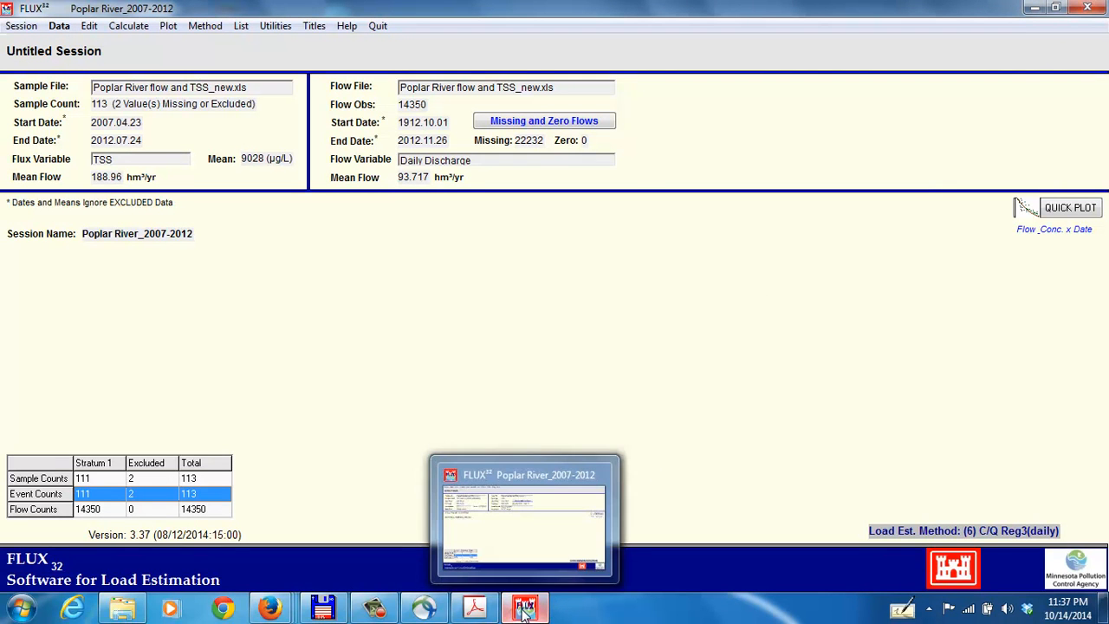
click(374, 607)
click(543, 130)
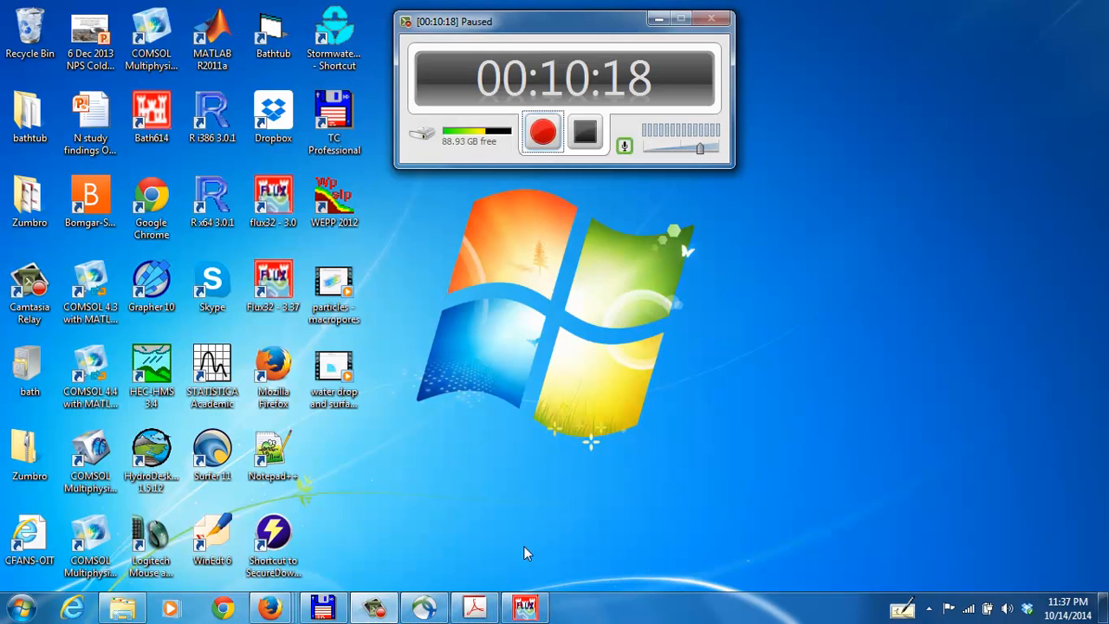
key(F9)
click(524, 609)
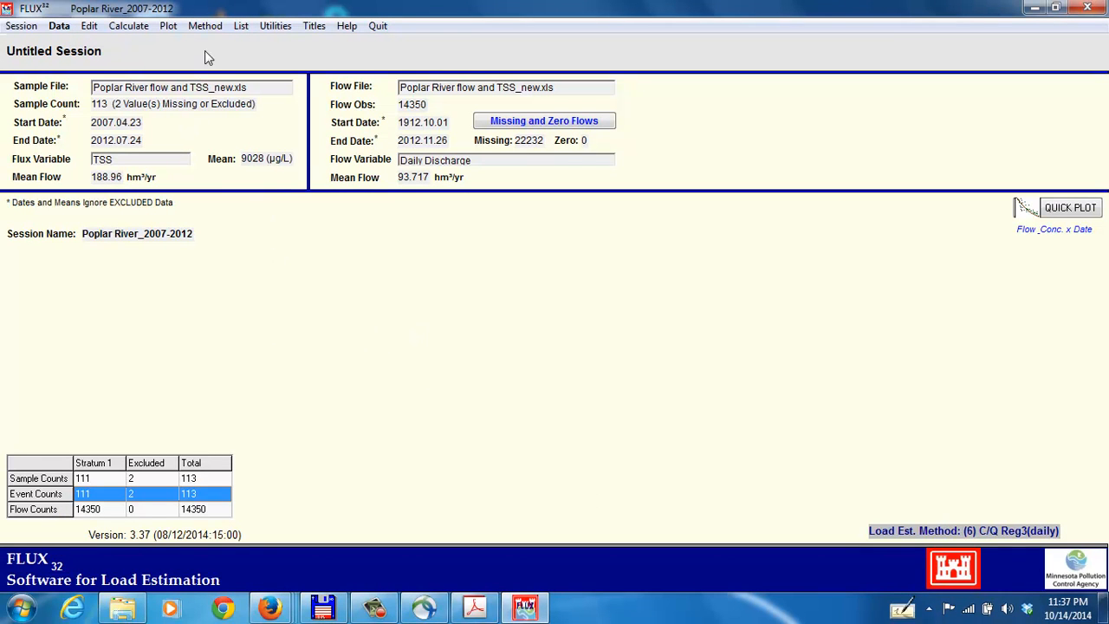
- View the plot of TSS residuals versus the concentration estimate and close it without remembering its settings
click(168, 26)
mouse_move(214, 126)
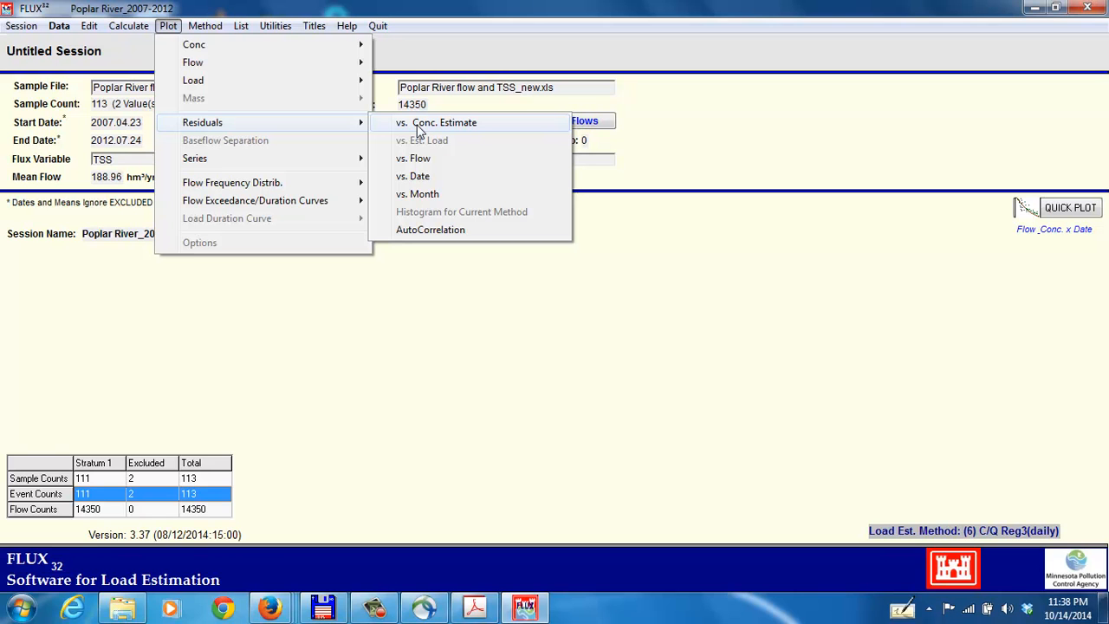
click(419, 128)
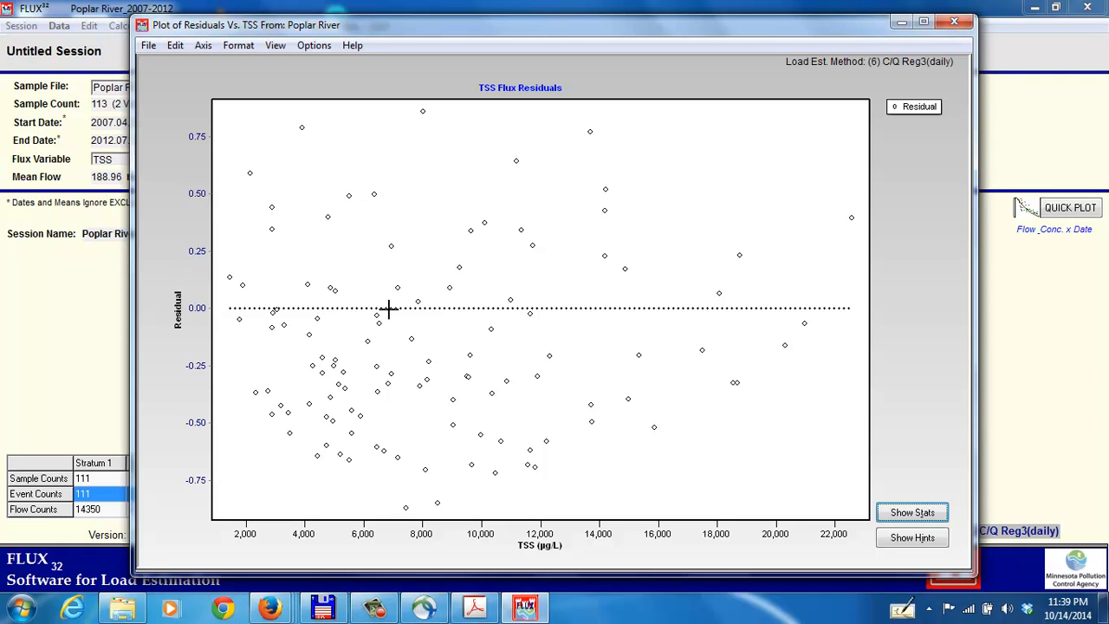
click(955, 21)
click(692, 277)
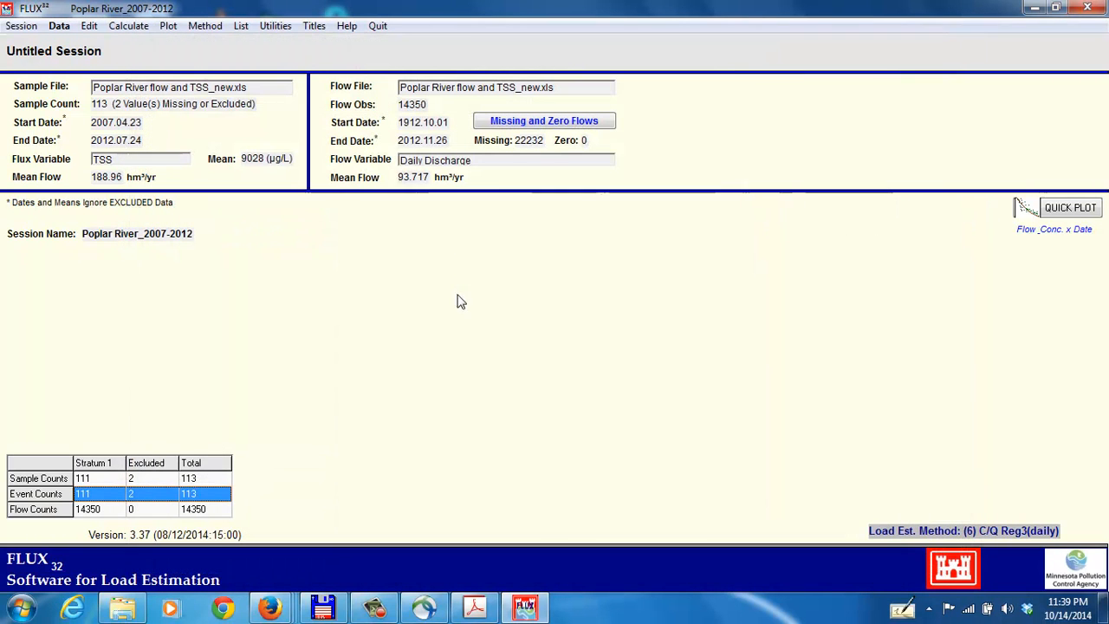
- View the plot of TSS residuals versus flow and close it without remembering its settings
click(169, 27)
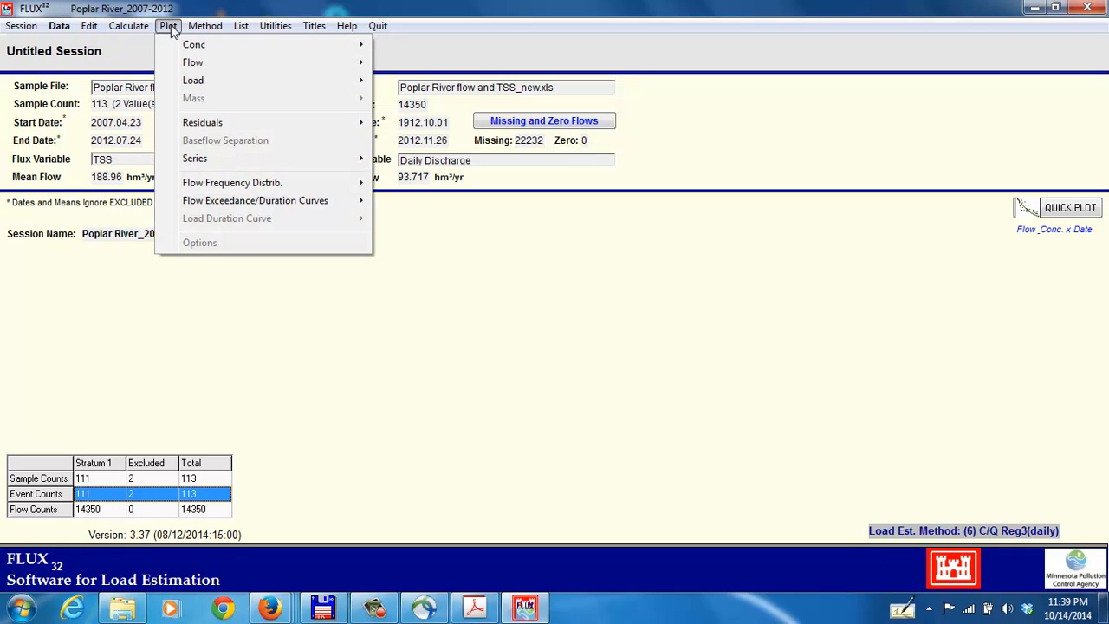
mouse_move(201, 129)
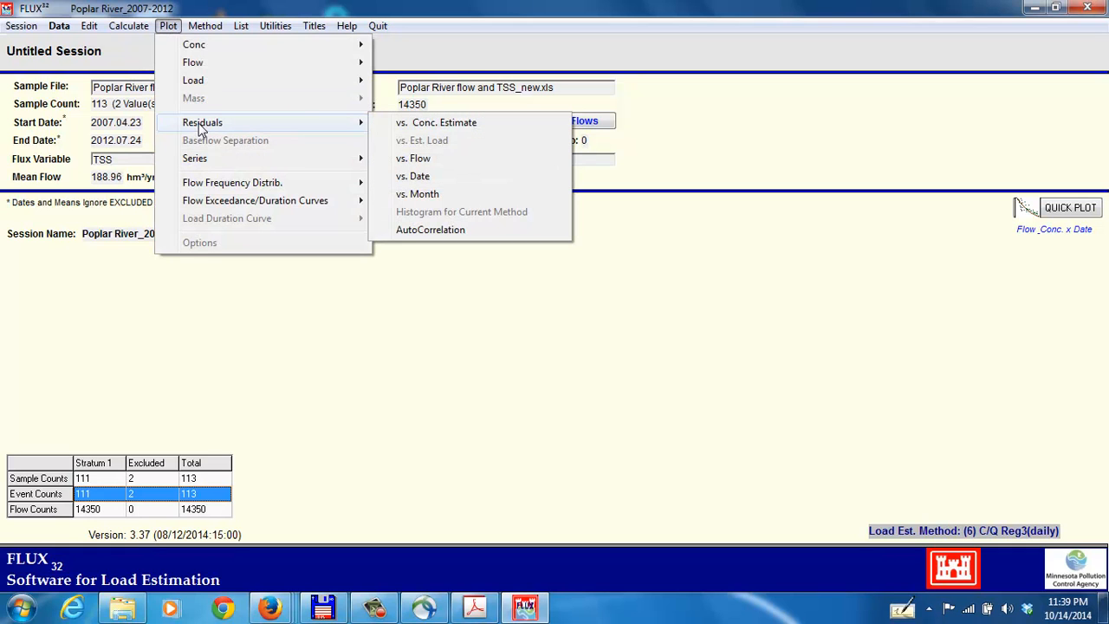
click(416, 159)
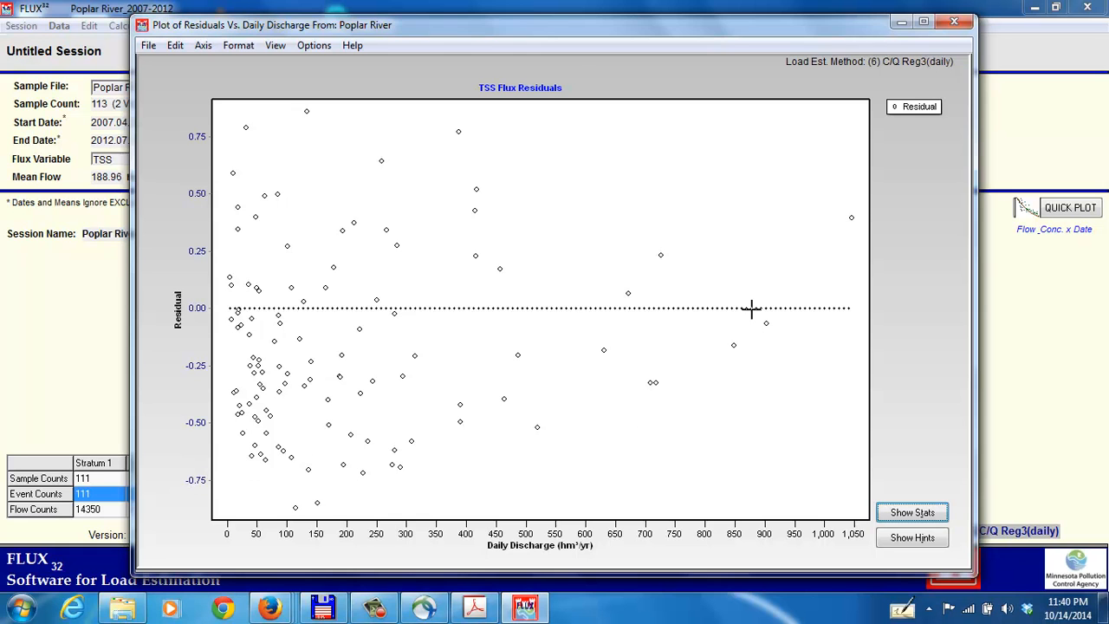
click(954, 24)
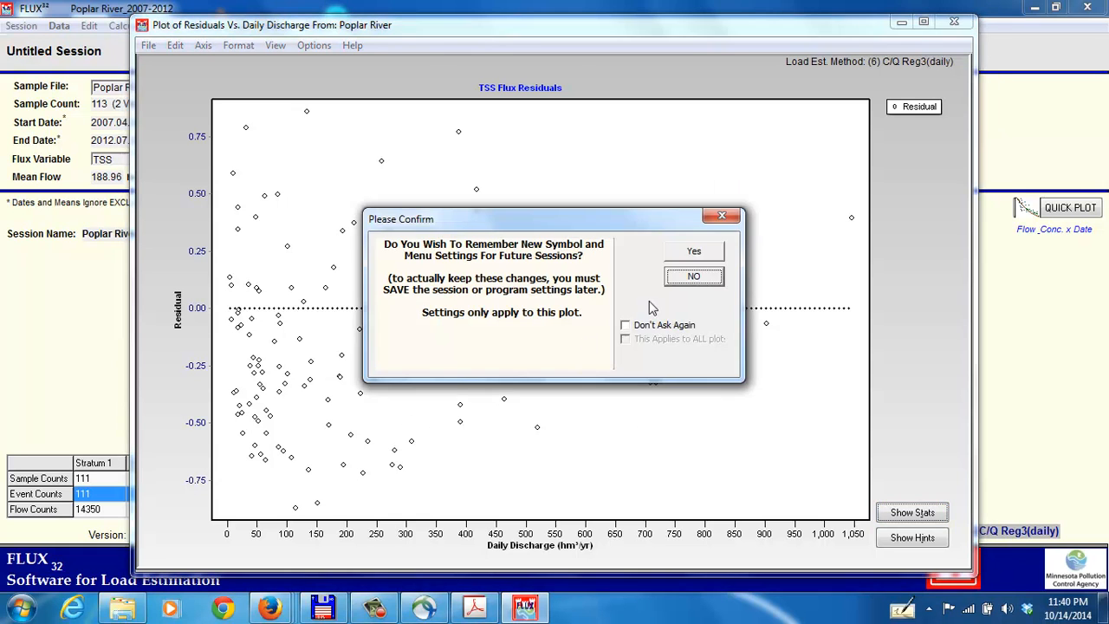
click(690, 278)
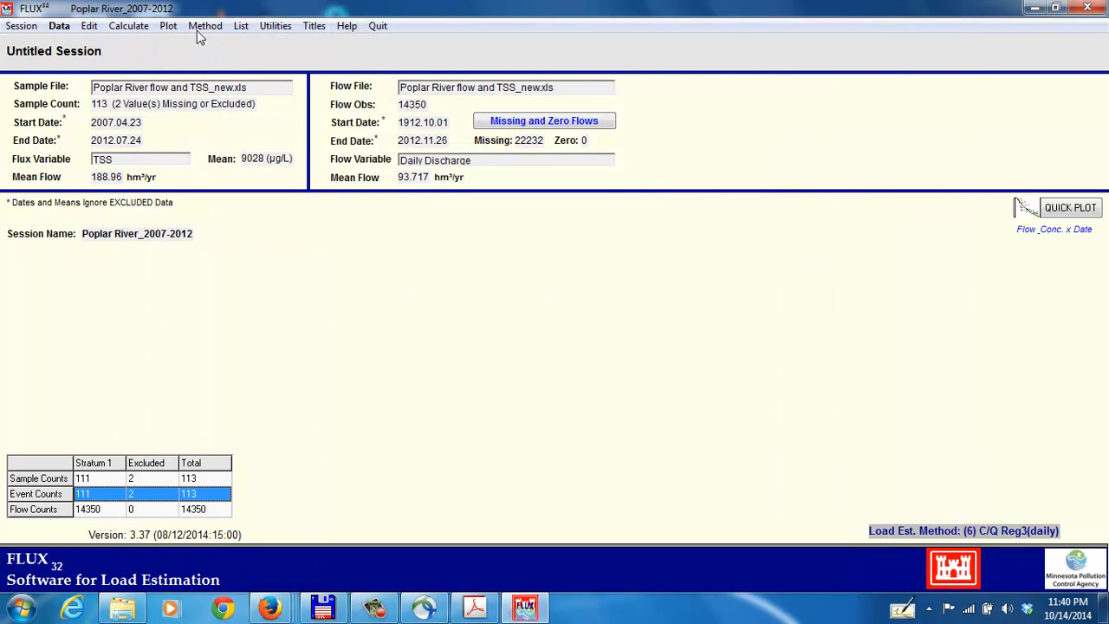
- View the plot of residuals versus month and close it without remembering its settings
click(168, 27)
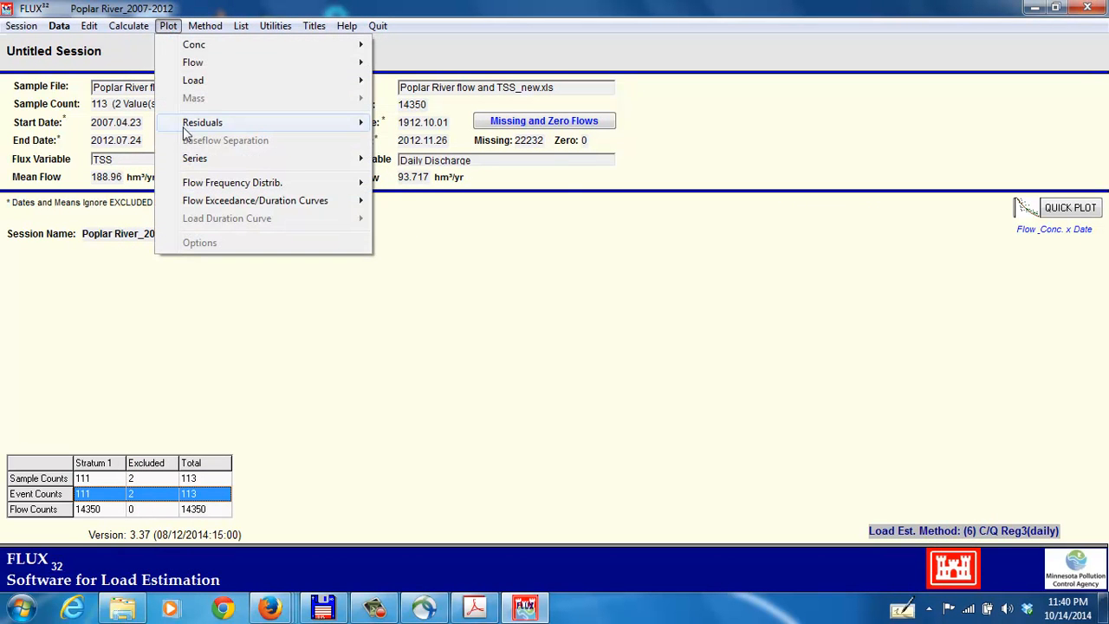
mouse_move(183, 125)
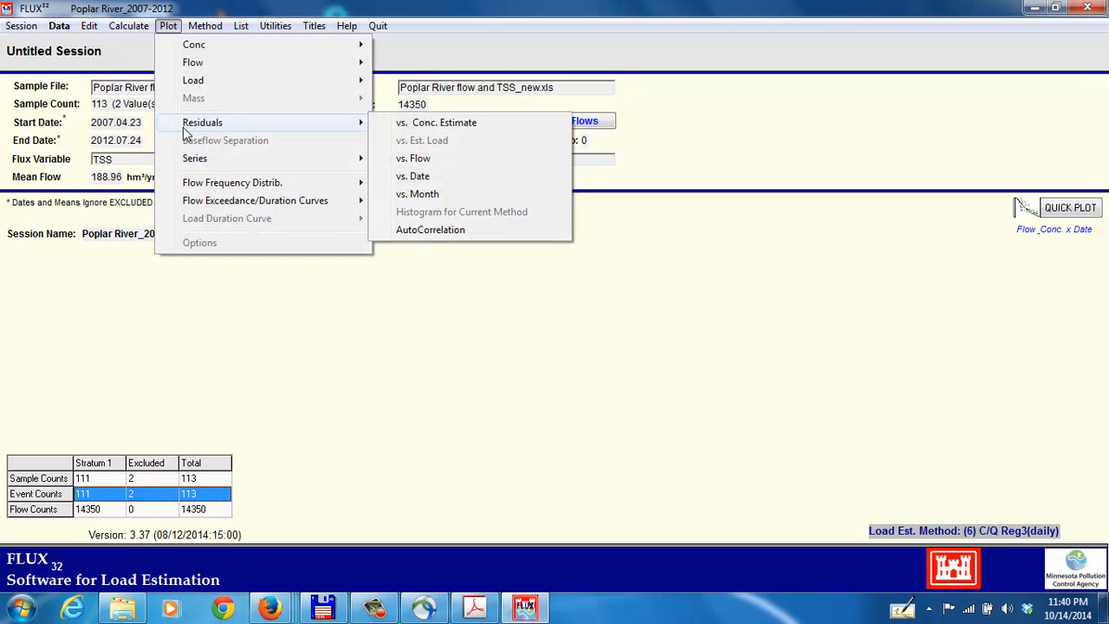
click(417, 194)
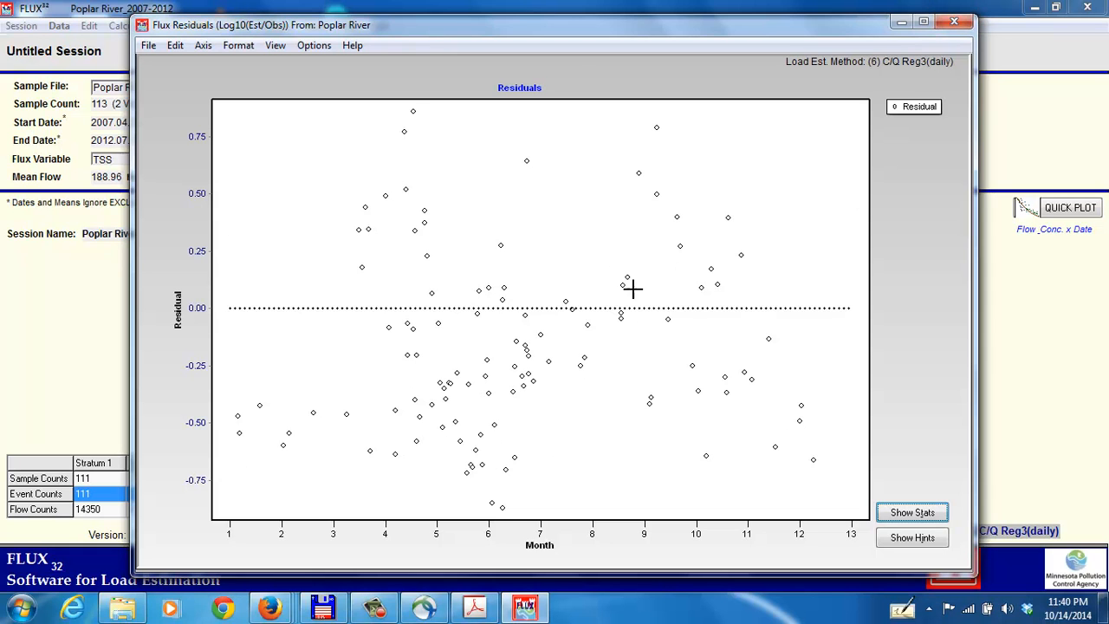
click(957, 25)
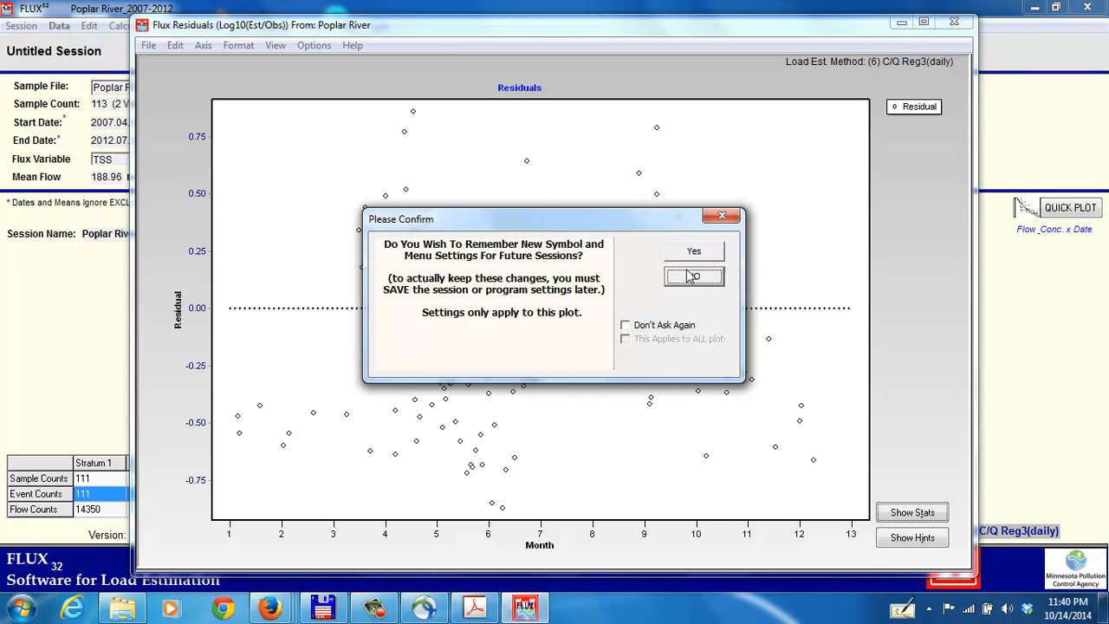
click(690, 276)
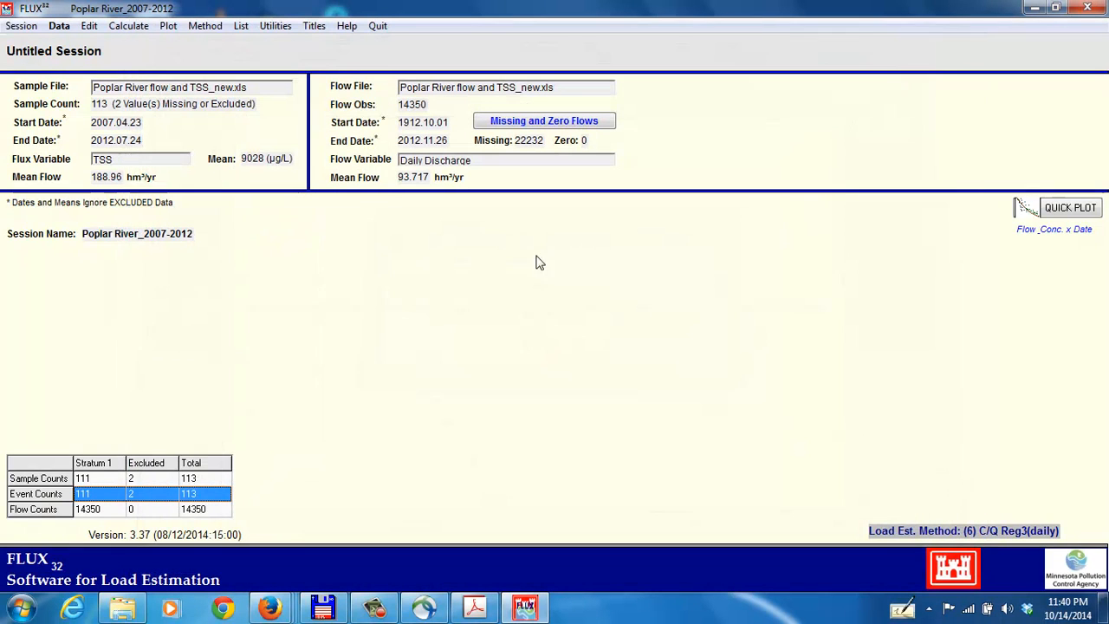
- Switch the load estimation method to 2 Flow Weighted Conc., and view and close the residuals versus concentration estimate plot
click(206, 26)
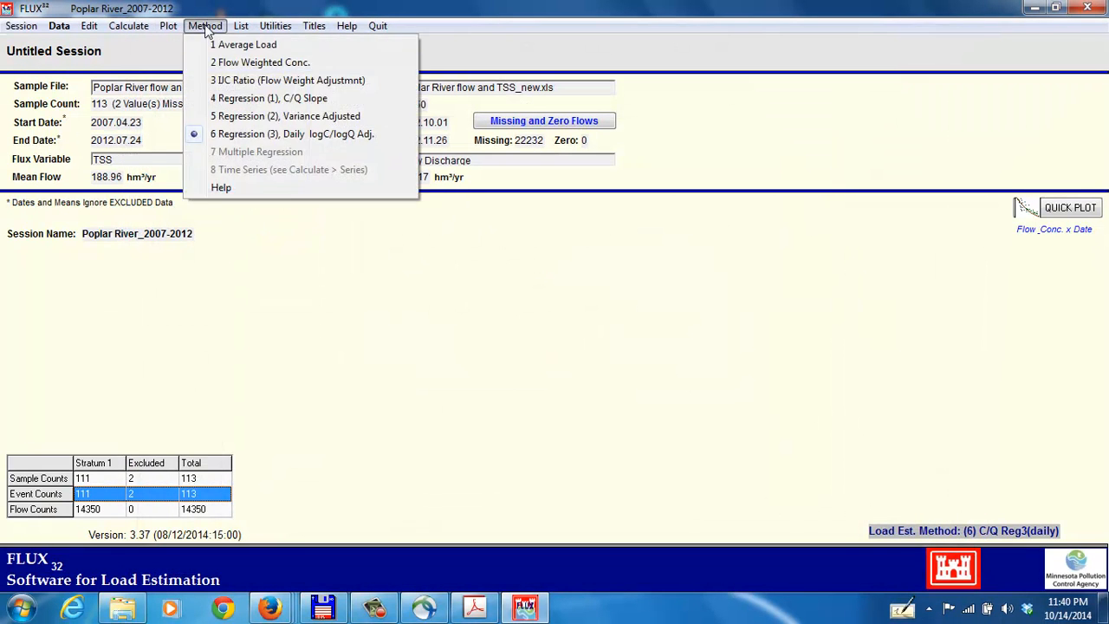
click(227, 64)
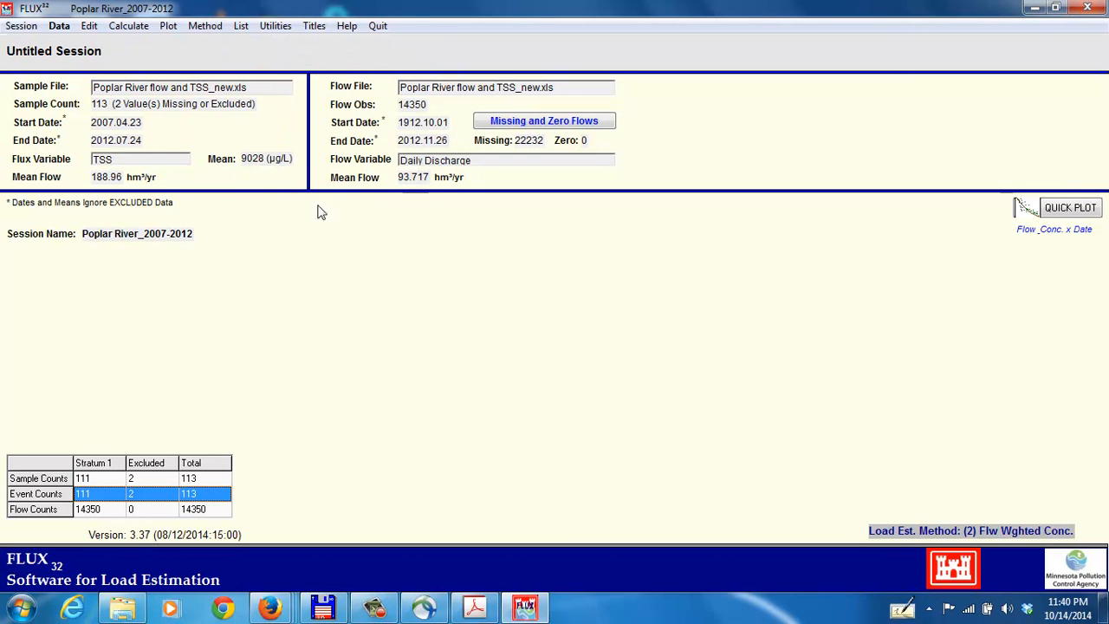
click(168, 26)
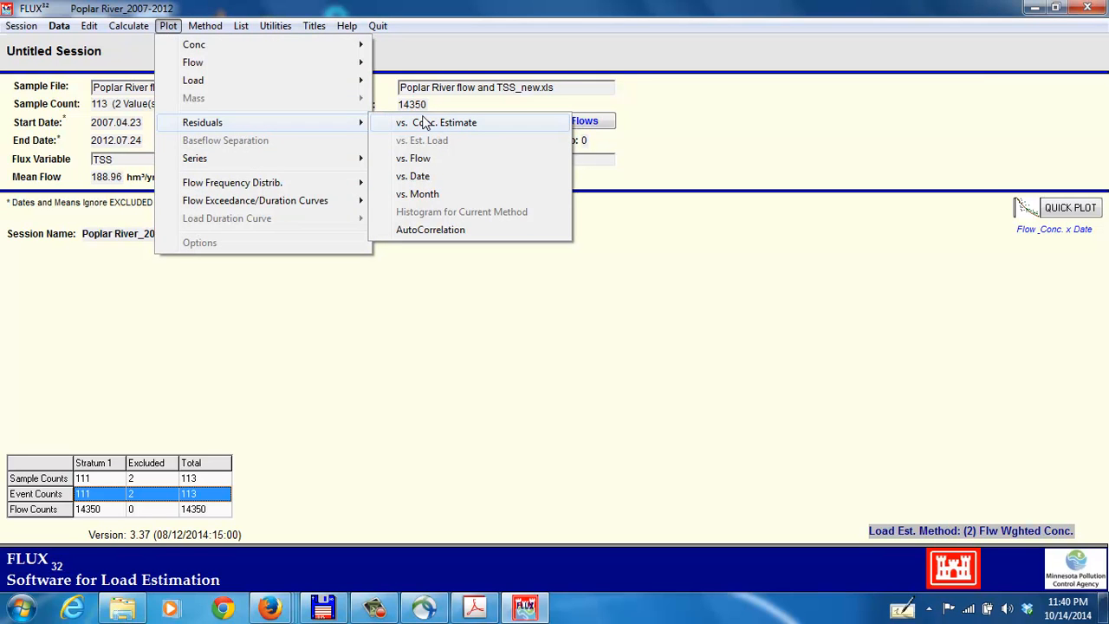
click(424, 124)
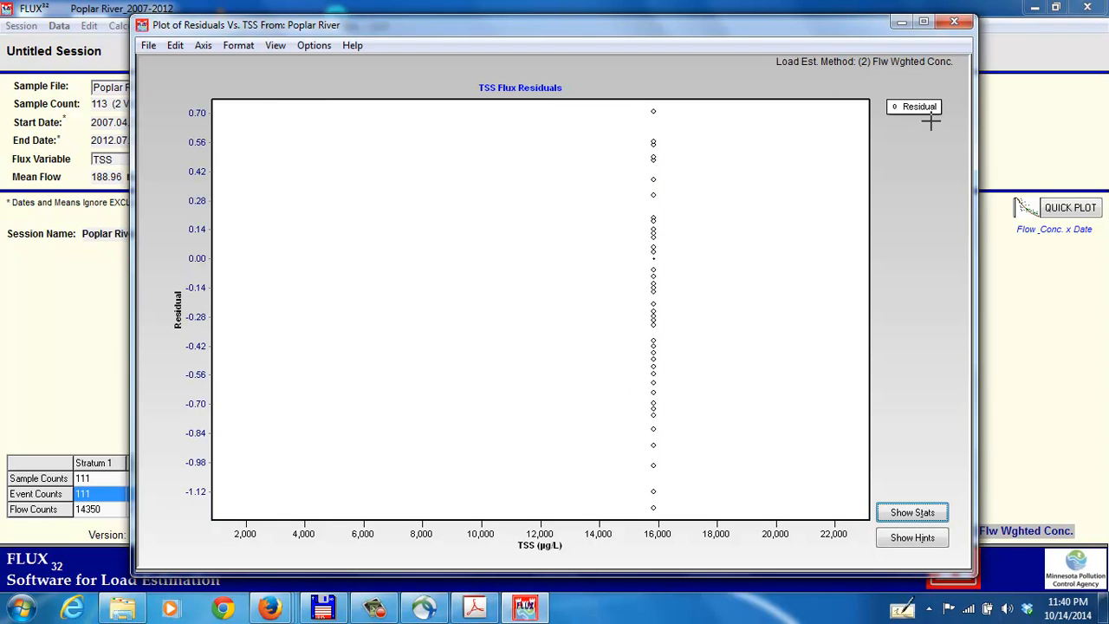
click(959, 22)
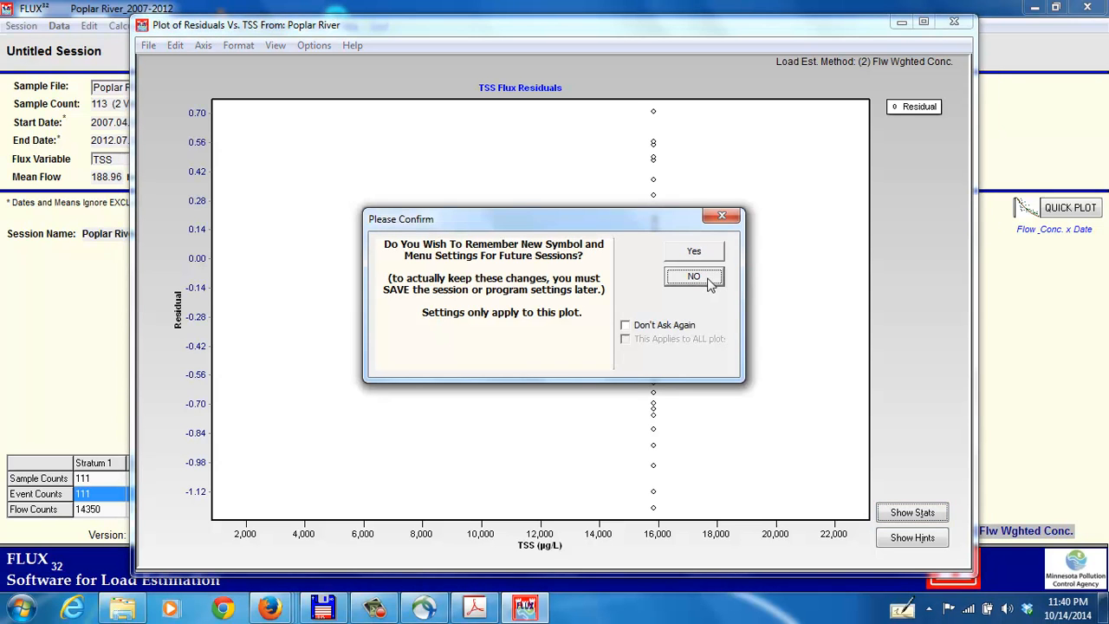
click(723, 216)
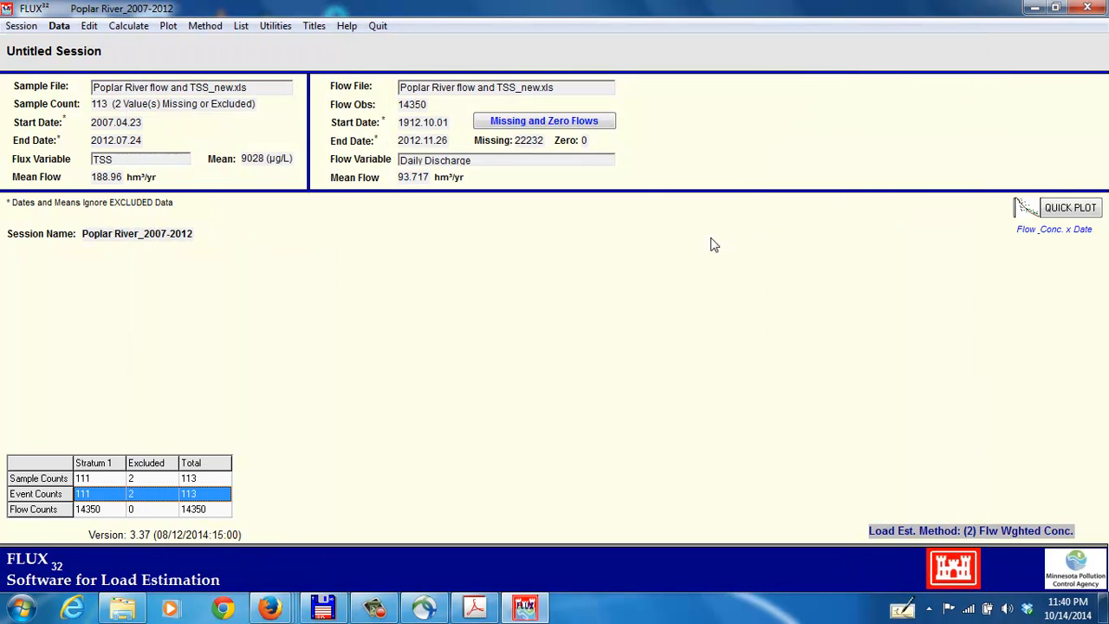
- View the residuals versus month plot for the Flow Weighted Conc. method and close it without remembering its settings
click(169, 26)
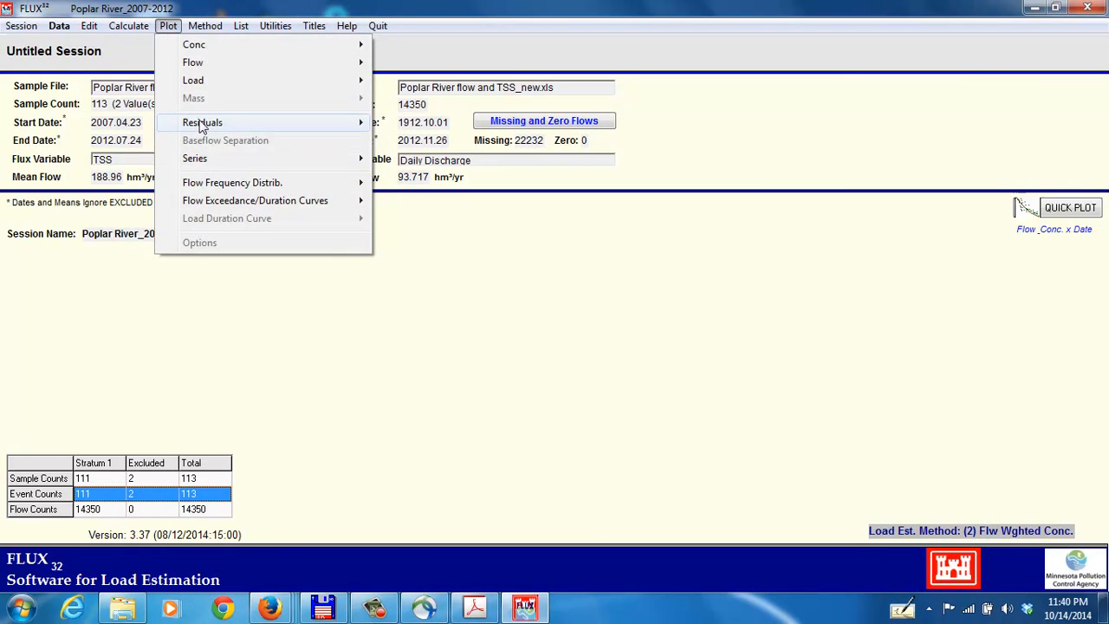
mouse_move(324, 121)
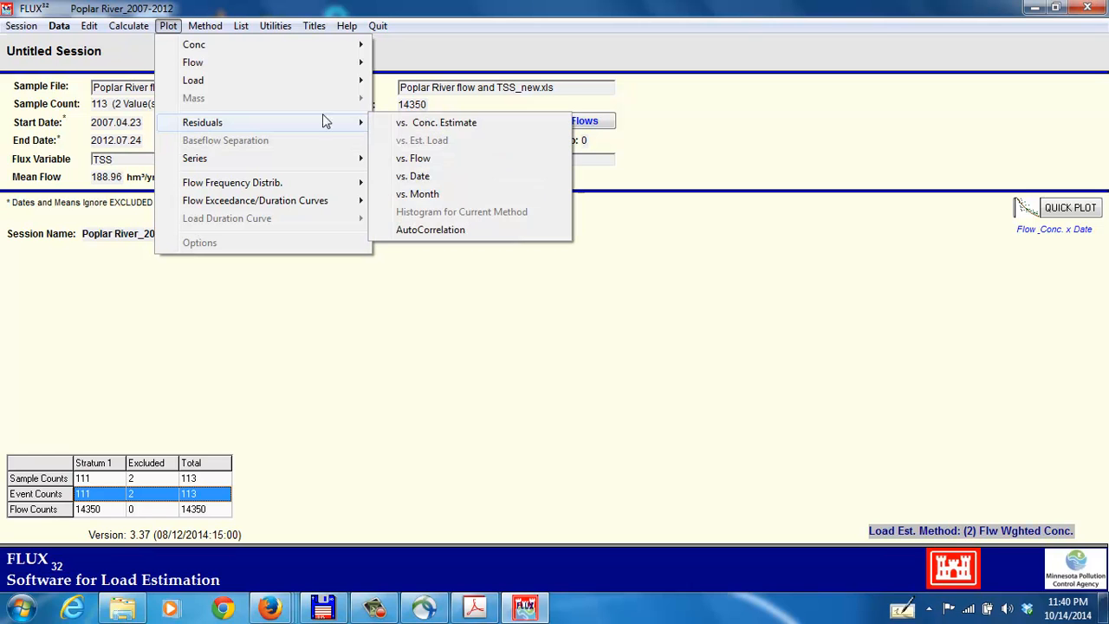
click(420, 195)
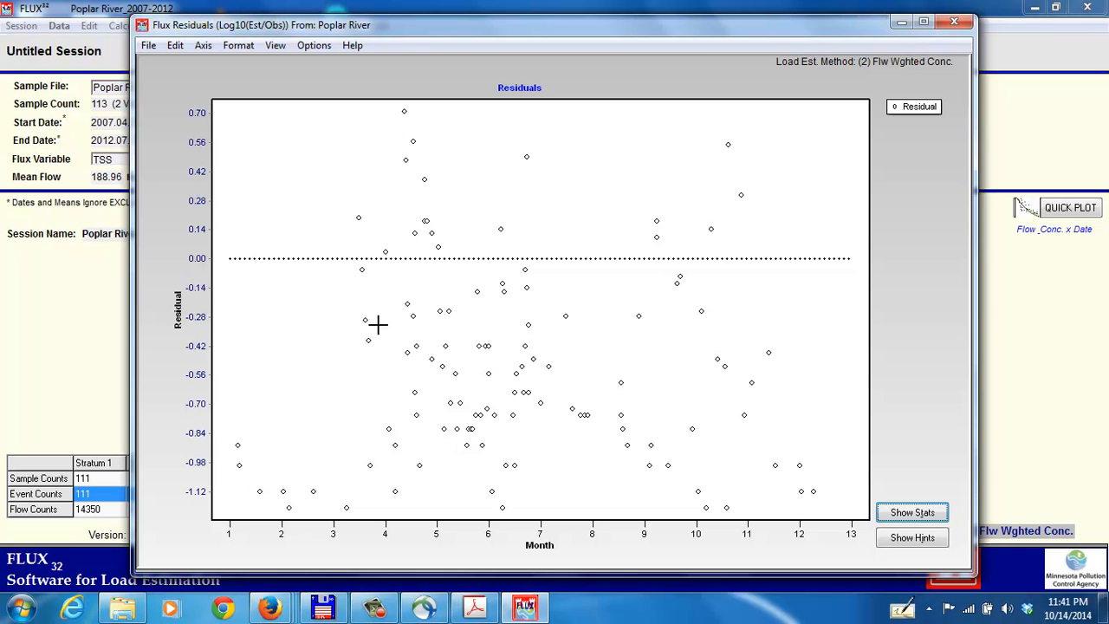
click(955, 23)
click(685, 274)
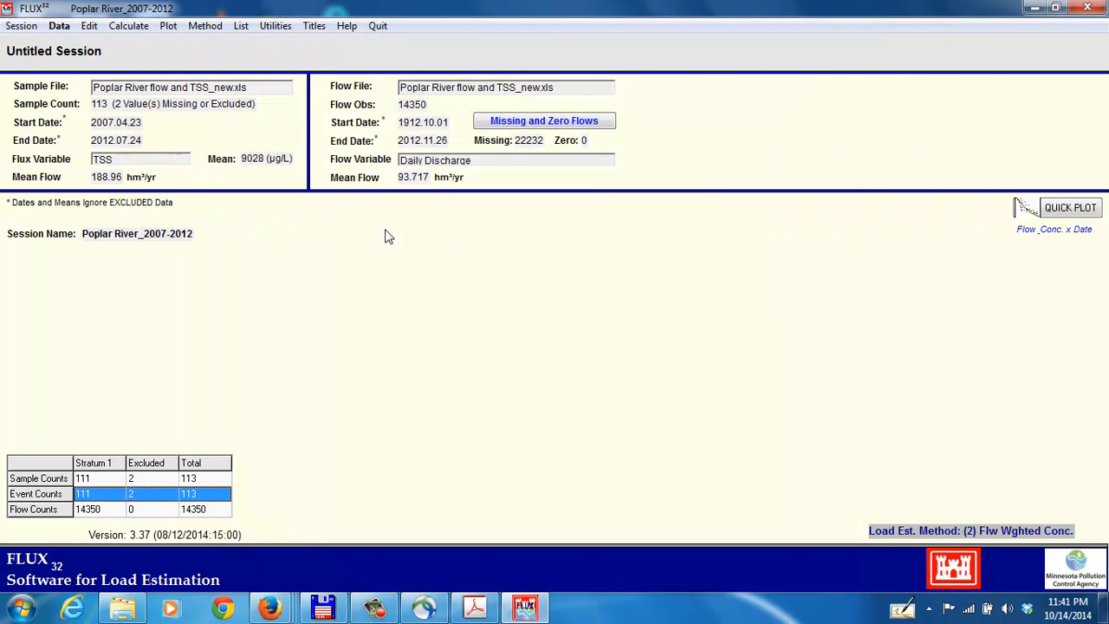
- View the residuals versus flow plot for the Flow Weighted Conc. method and close it without remembering its settings
click(168, 26)
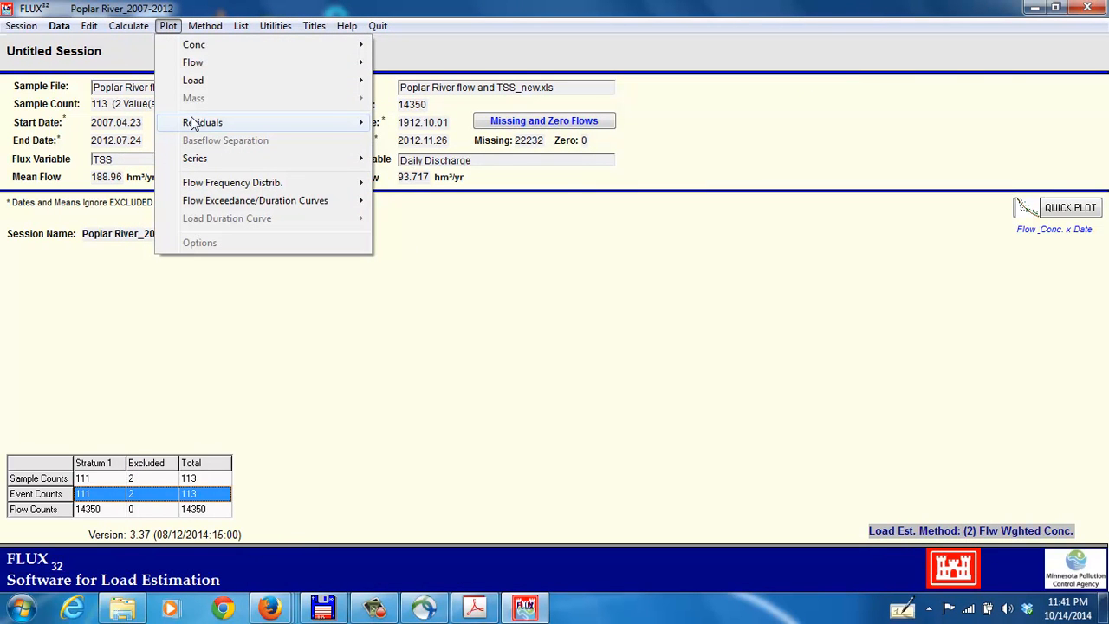
mouse_move(194, 128)
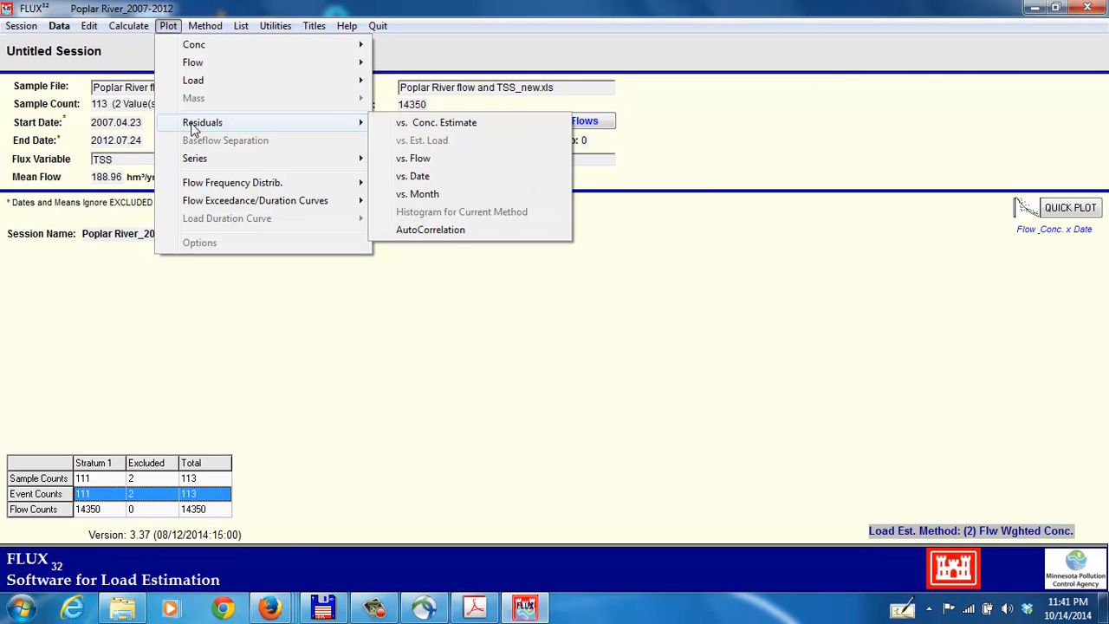
click(417, 159)
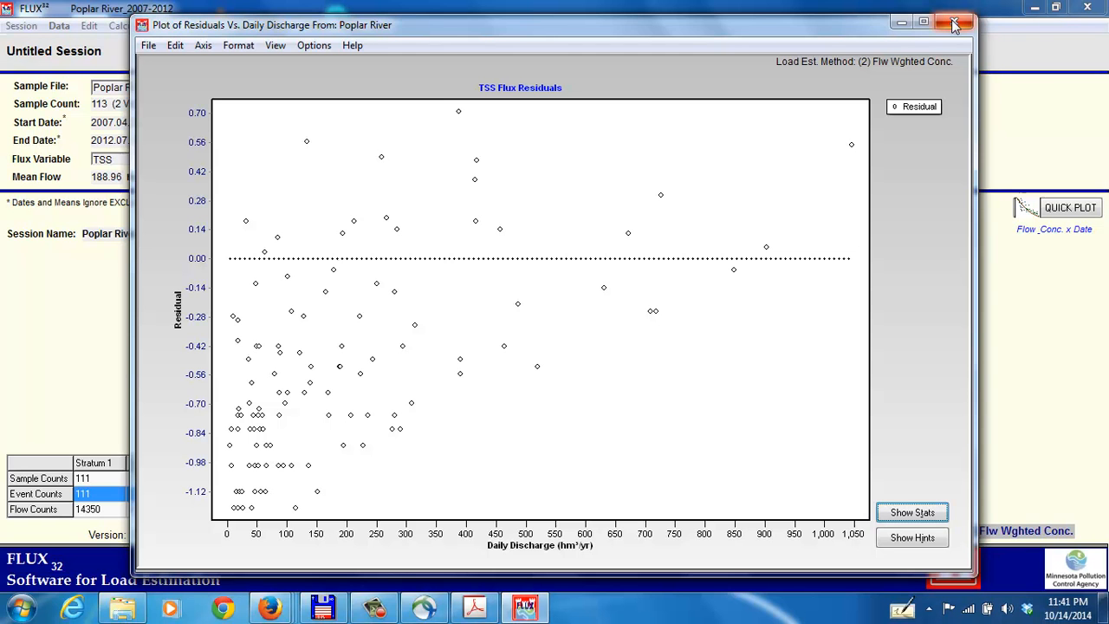
click(954, 25)
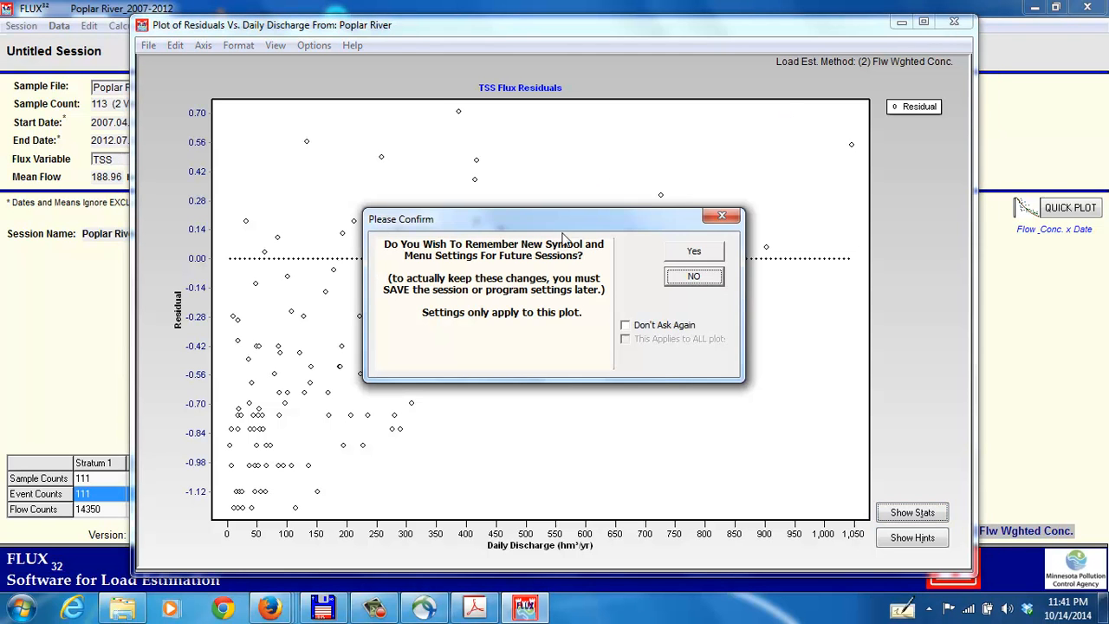
click(687, 285)
click(171, 27)
mouse_move(199, 122)
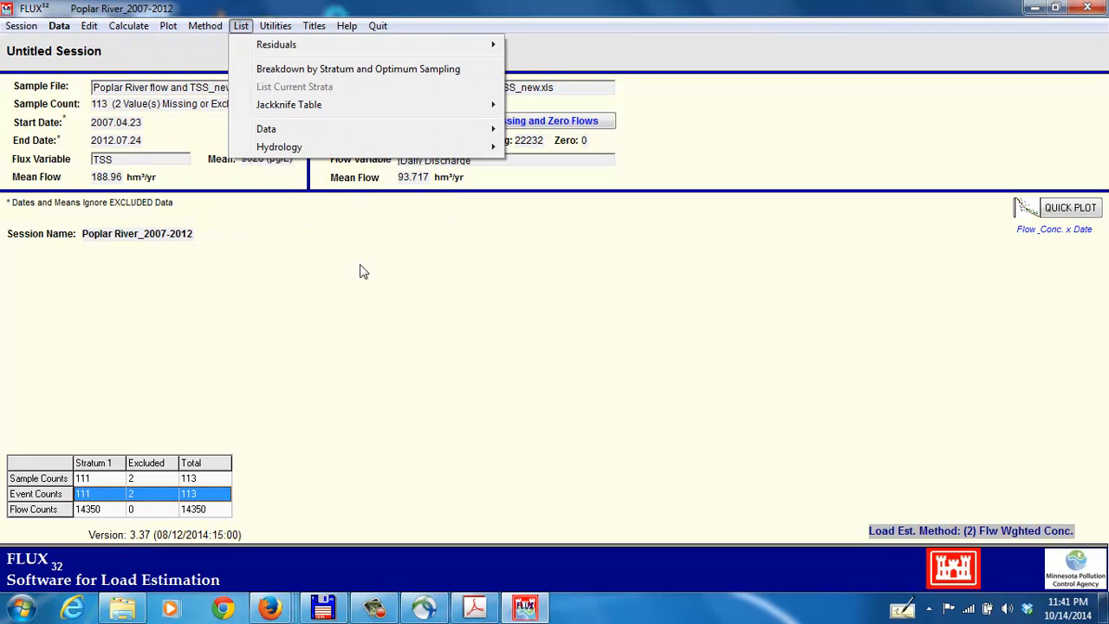
click(380, 353)
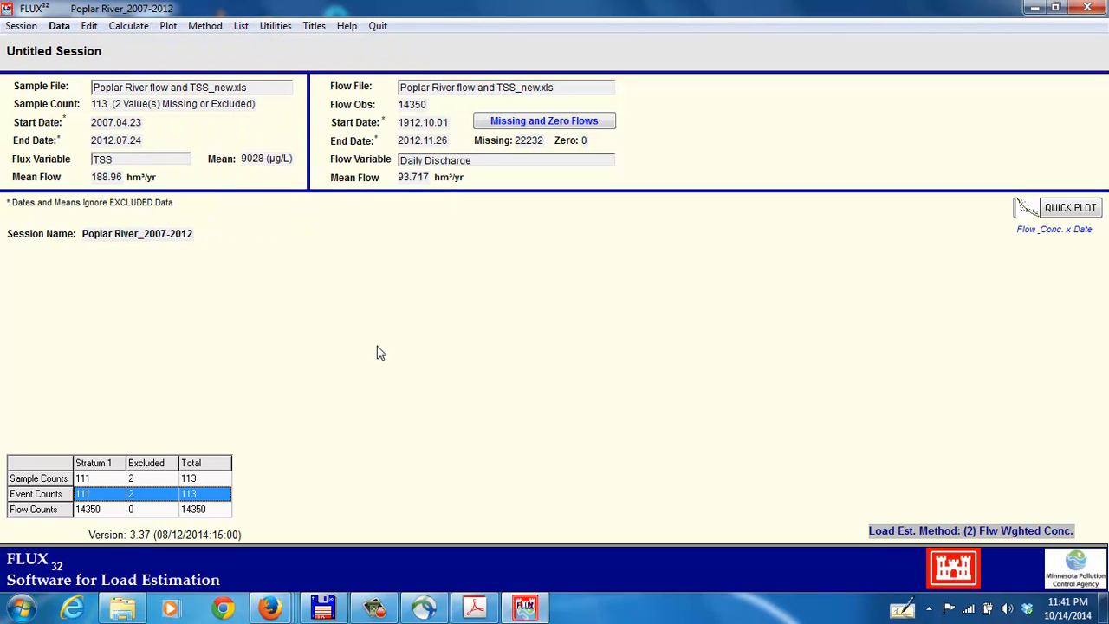
click(375, 606)
click(542, 132)
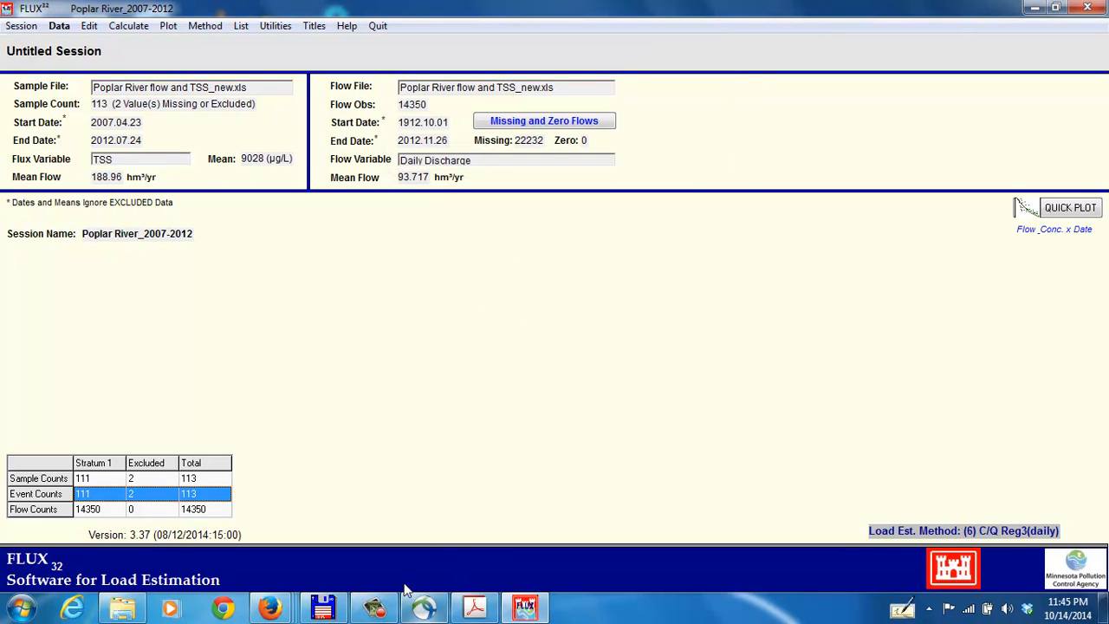
click(374, 606)
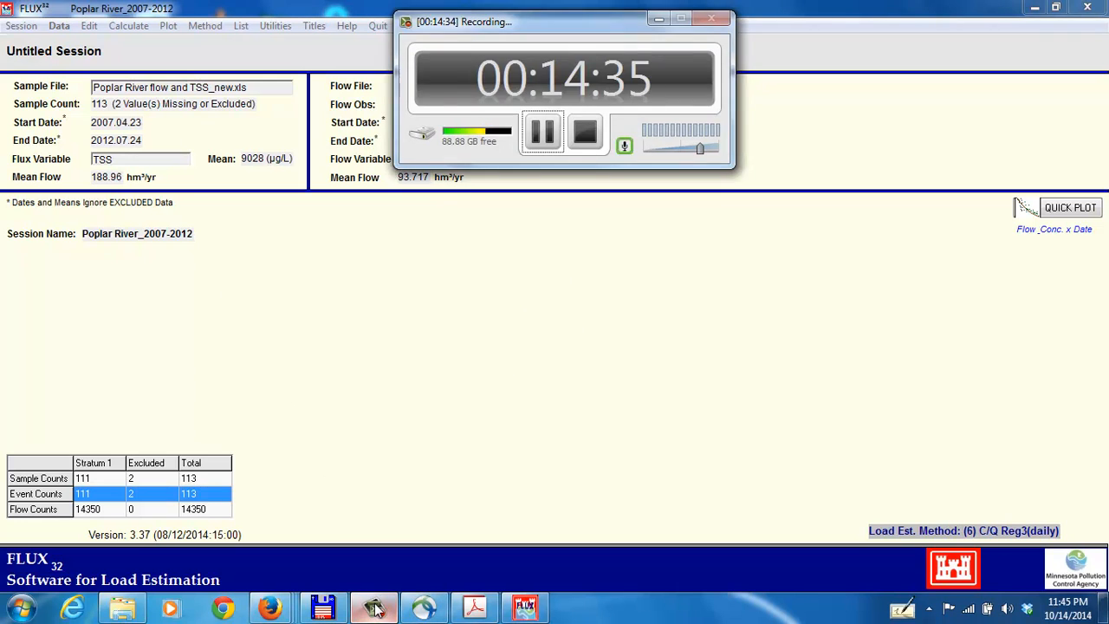
click(375, 607)
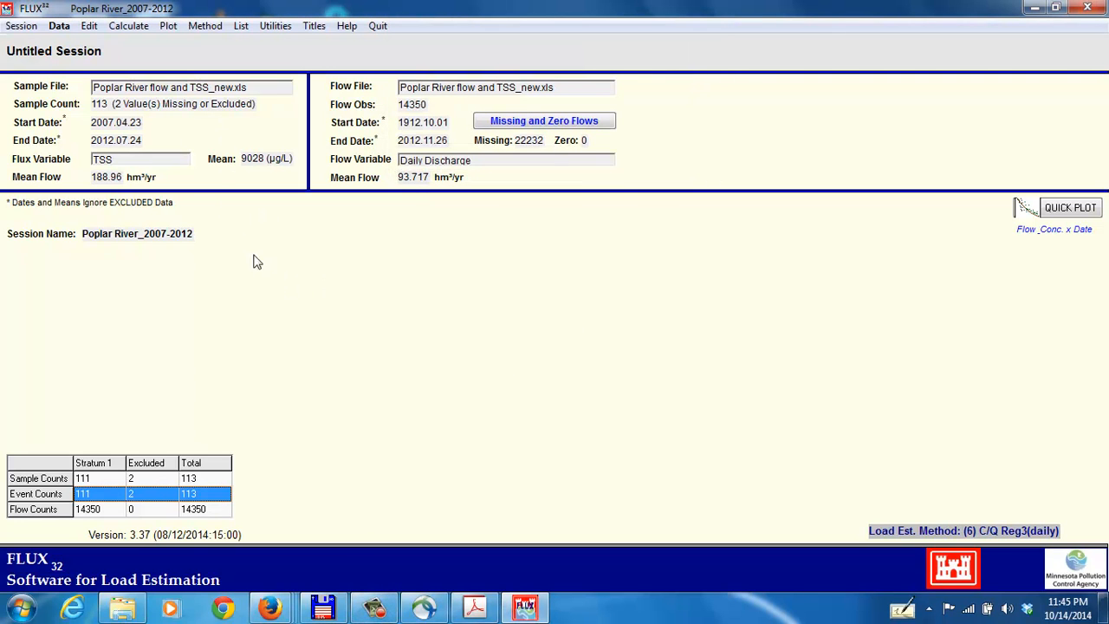
- Set the load estimation method to 2 Flow Weighted Conc. and stratify on flow into 4 strata split at 1/2 Qmean, 2x Qmean and 8x Qmean
click(205, 26)
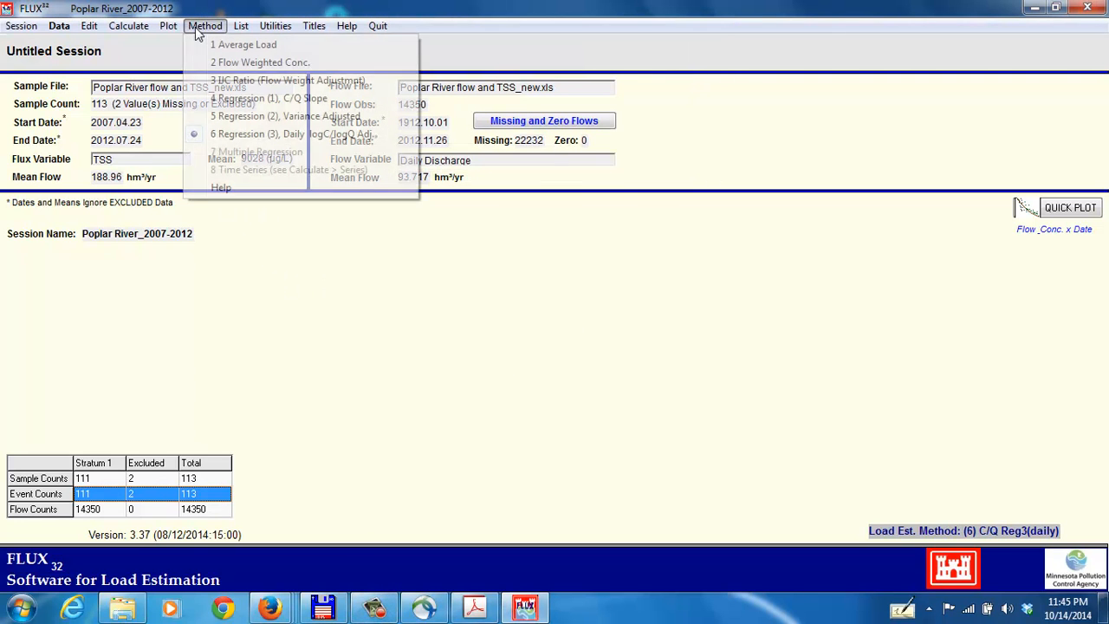
click(221, 63)
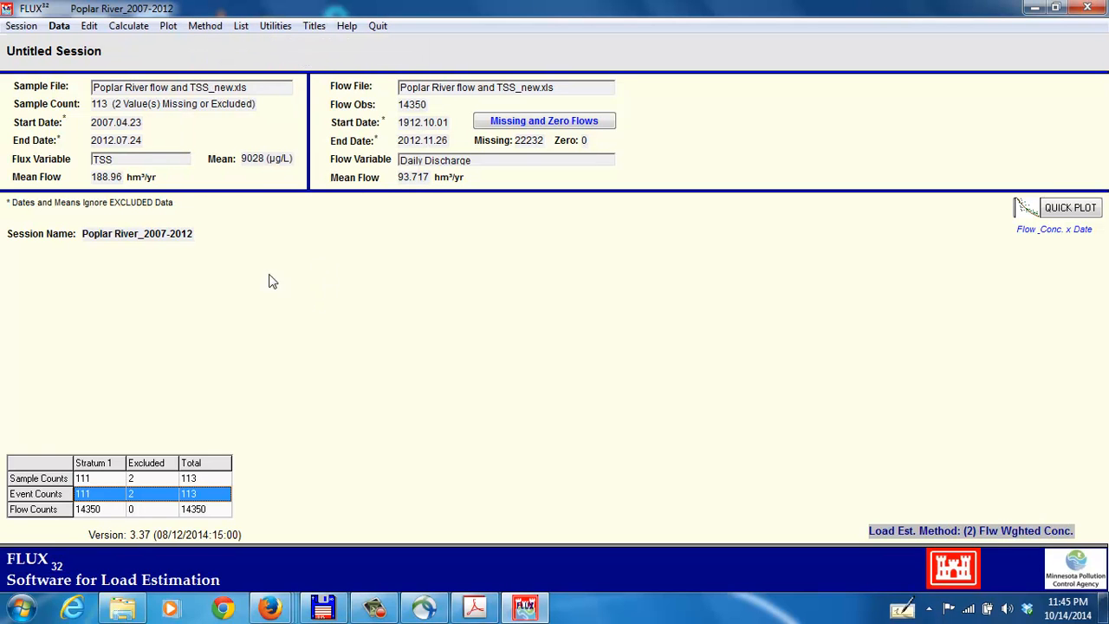
click(60, 28)
mouse_move(69, 62)
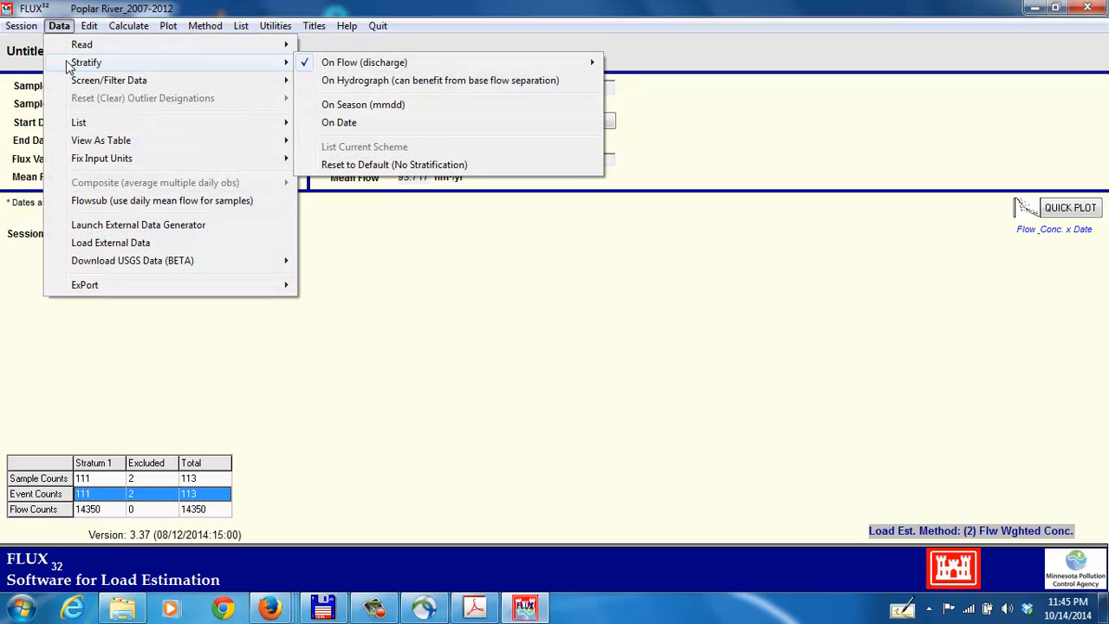
mouse_move(351, 66)
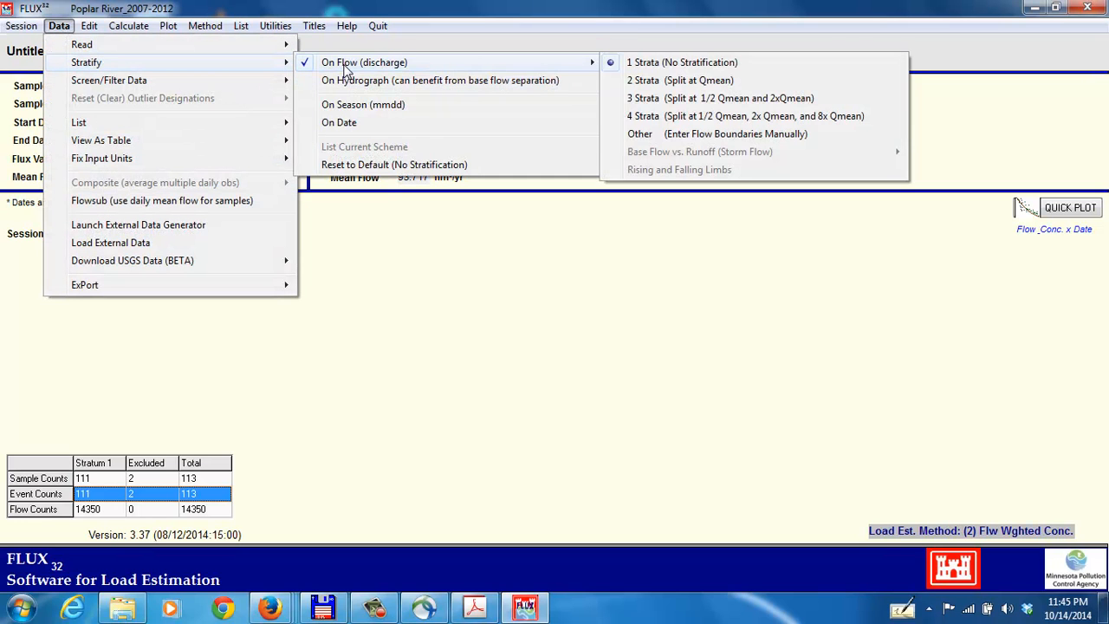
click(658, 119)
click(517, 318)
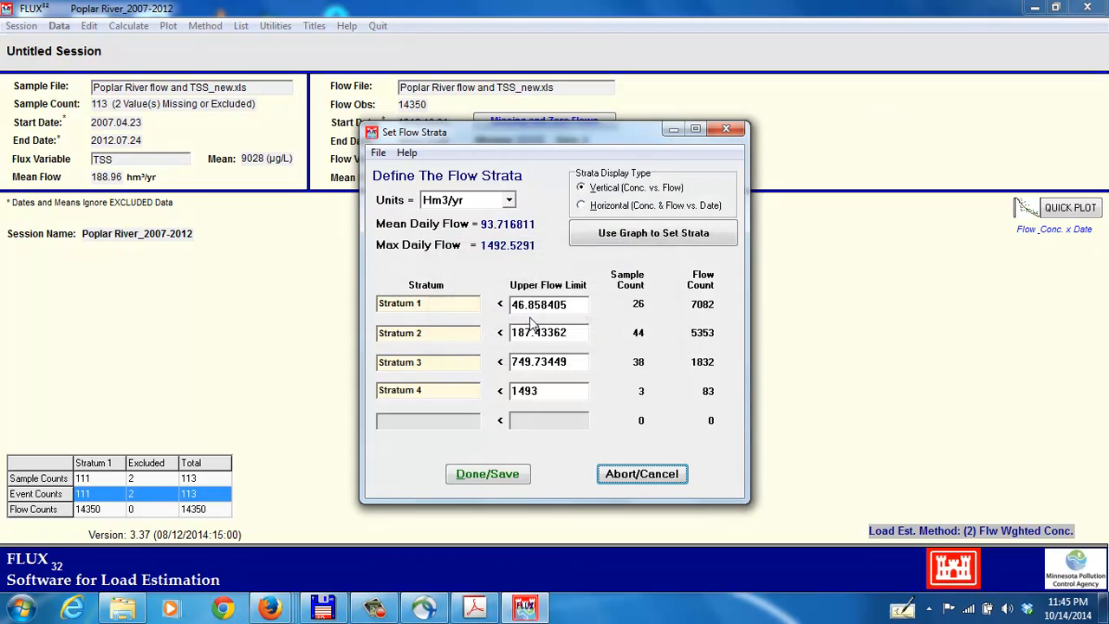
click(485, 477)
click(511, 322)
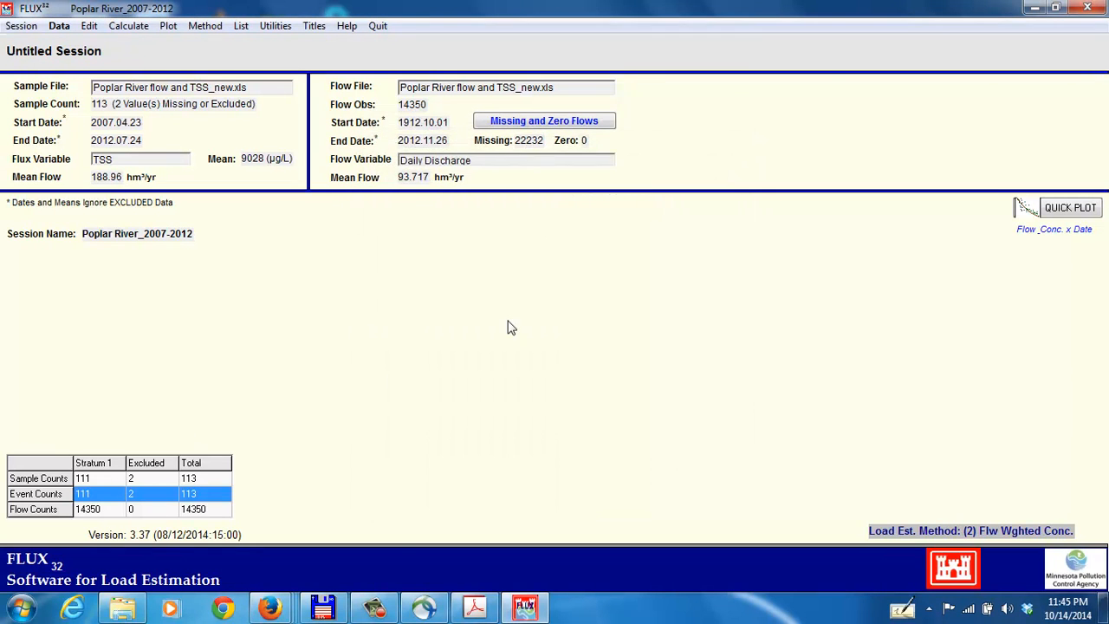
click(518, 323)
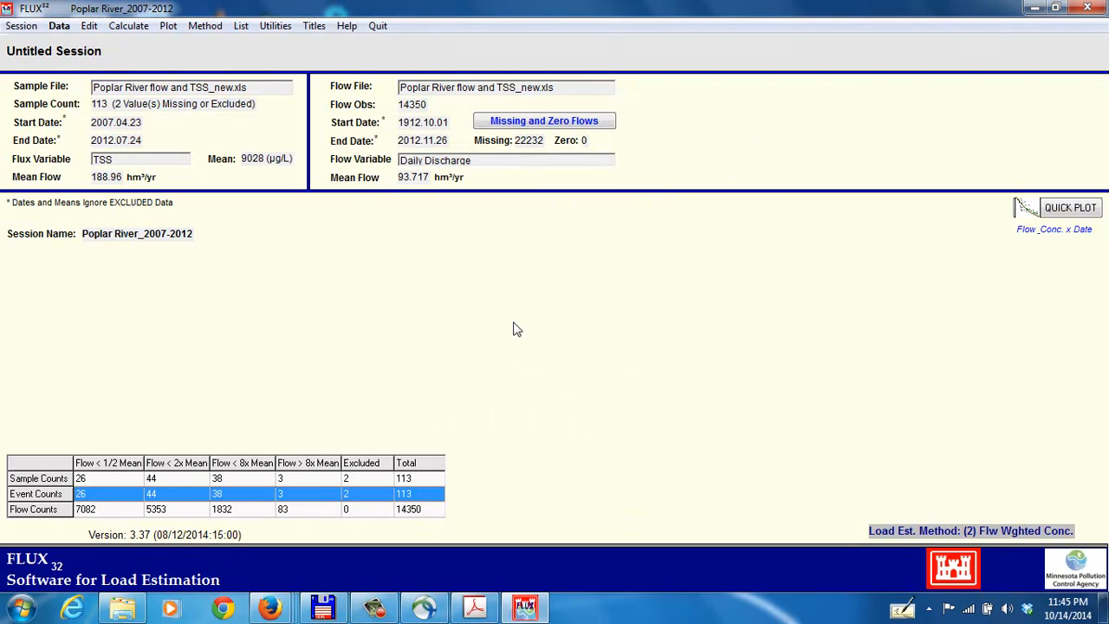
- View the residuals versus concentration estimate plot for the four flow strata and close it without remembering its settings
click(168, 25)
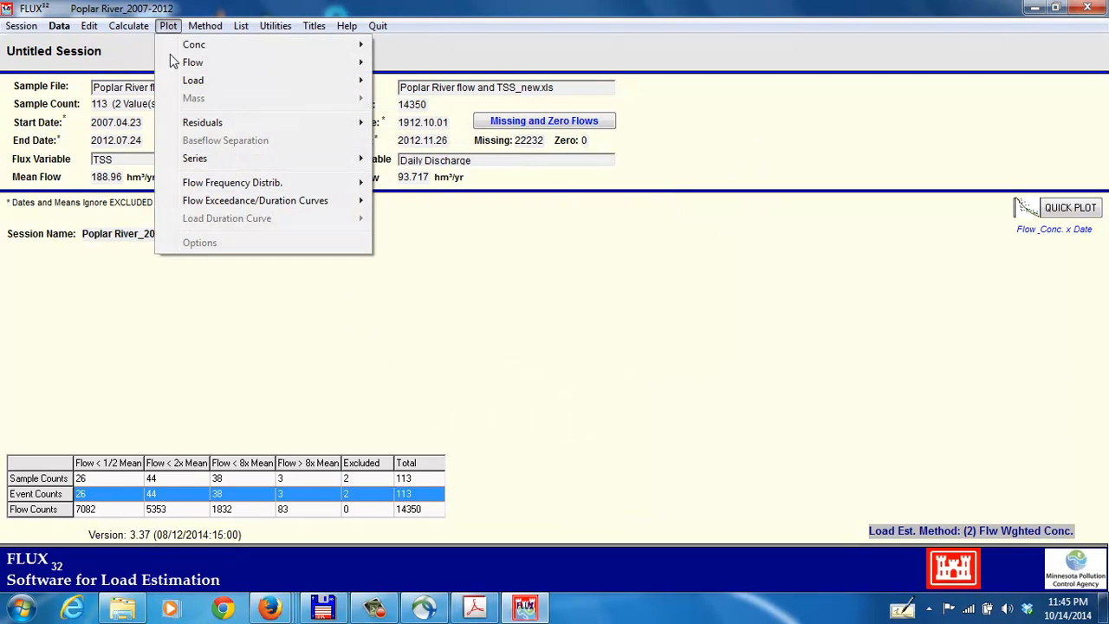
mouse_move(184, 128)
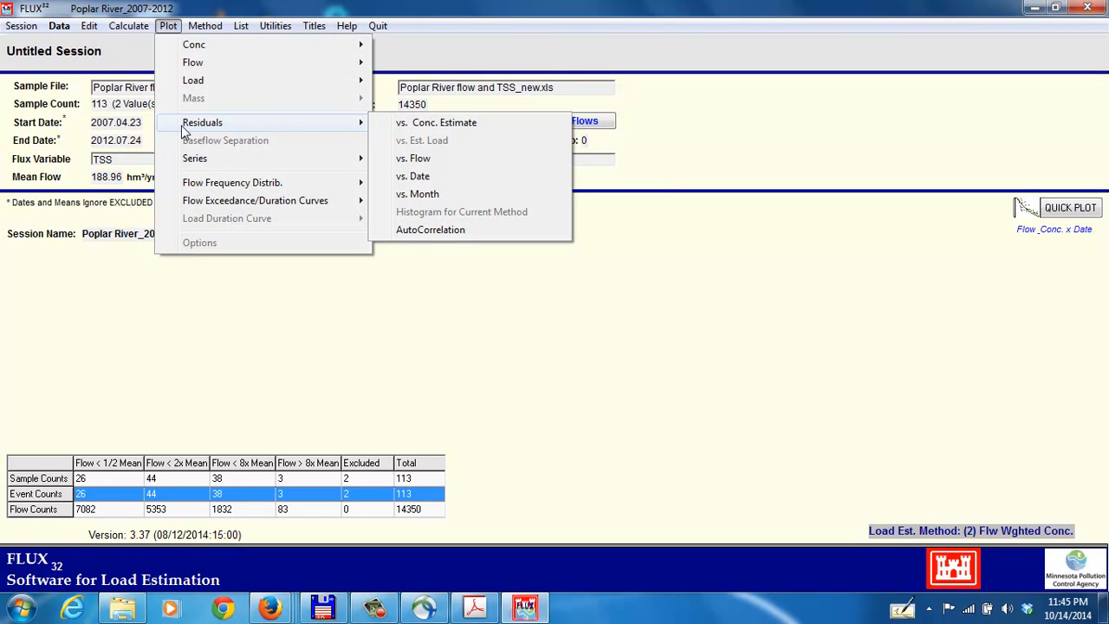
click(412, 124)
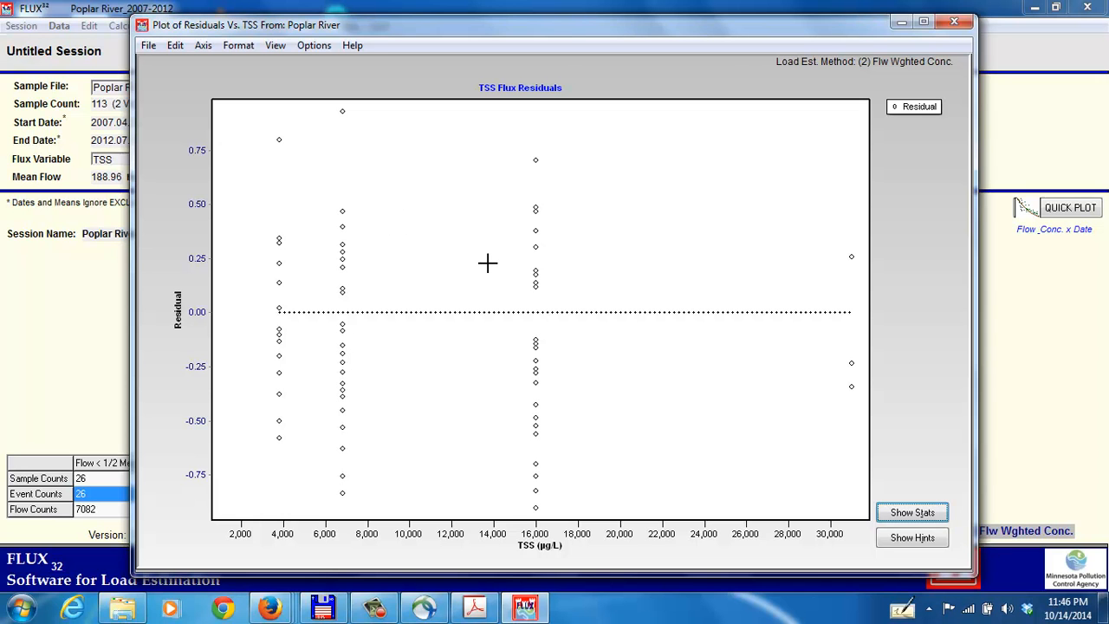
click(954, 20)
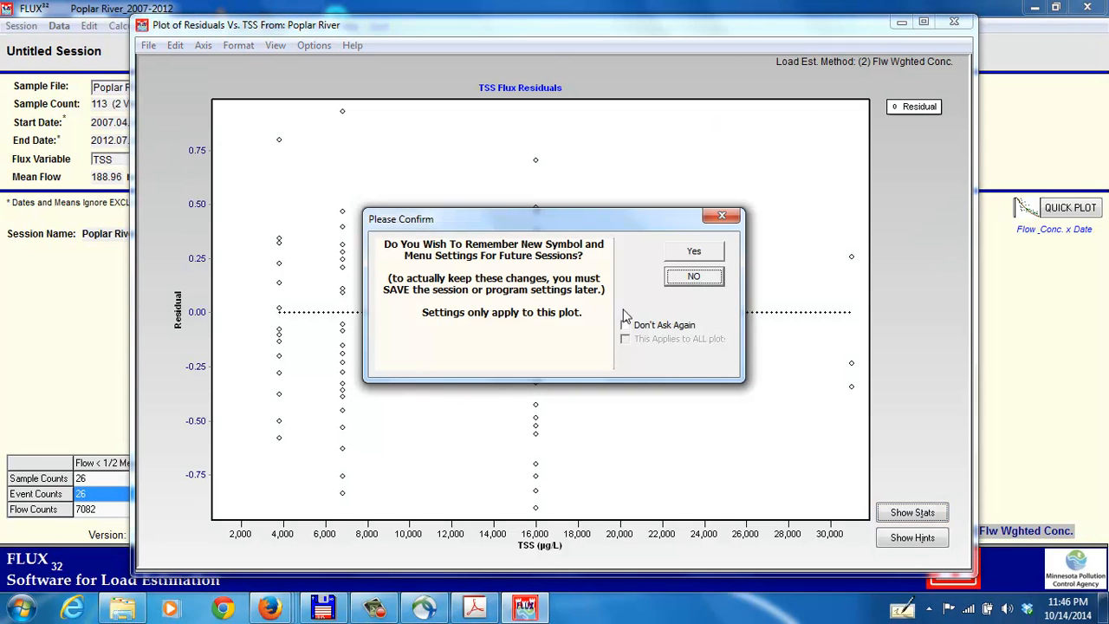
click(694, 276)
- View the residuals versus flow plot for the stratified data and close it without remembering its settings
click(168, 25)
mouse_move(238, 122)
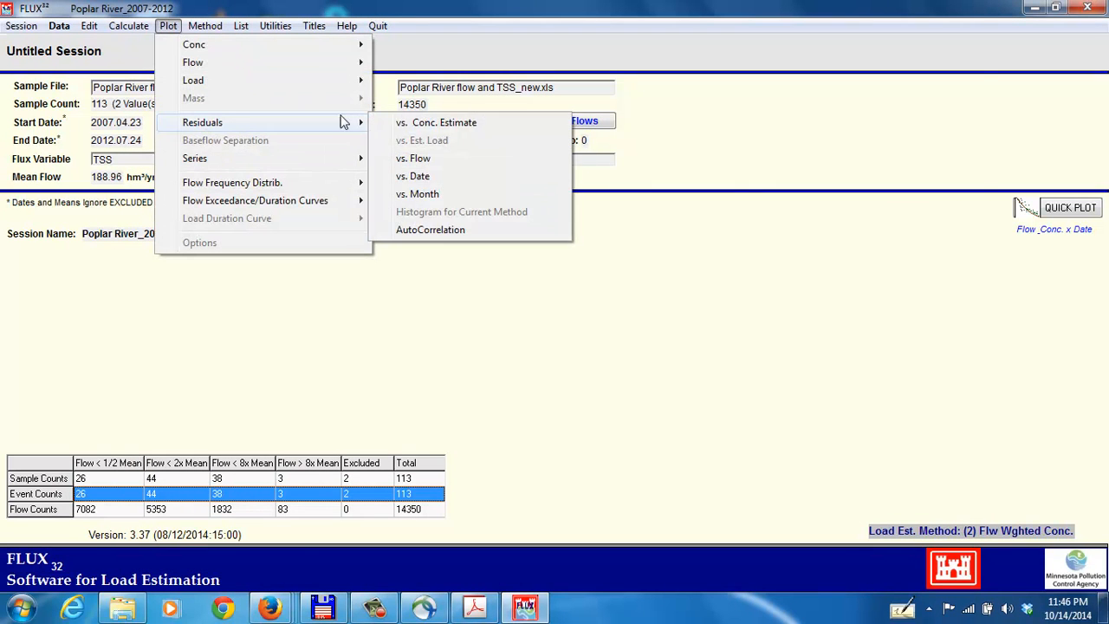
click(414, 161)
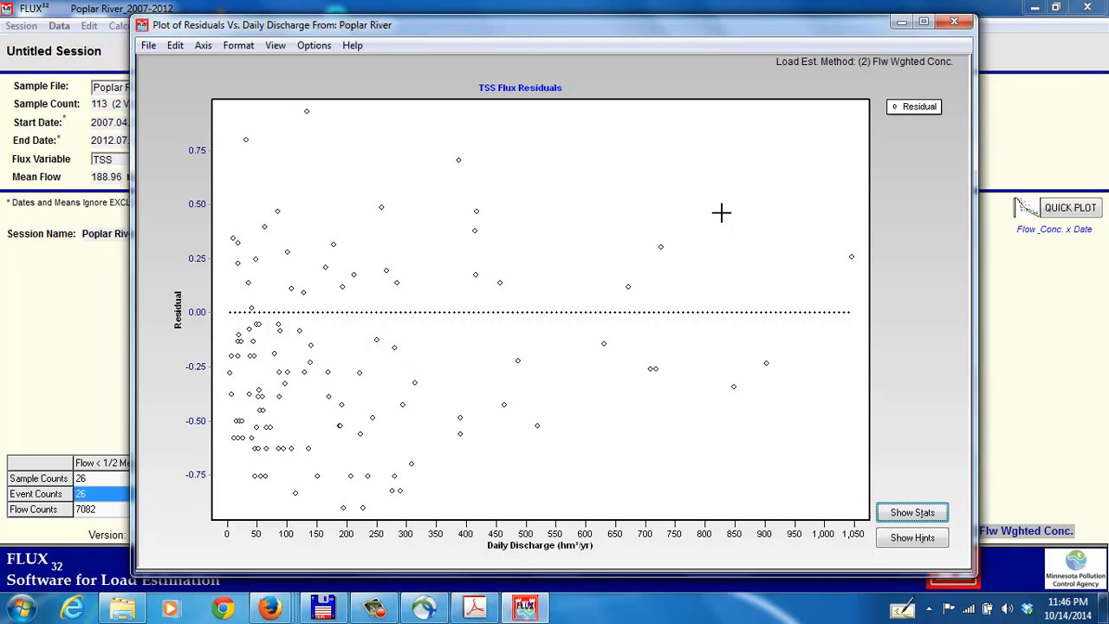
click(957, 23)
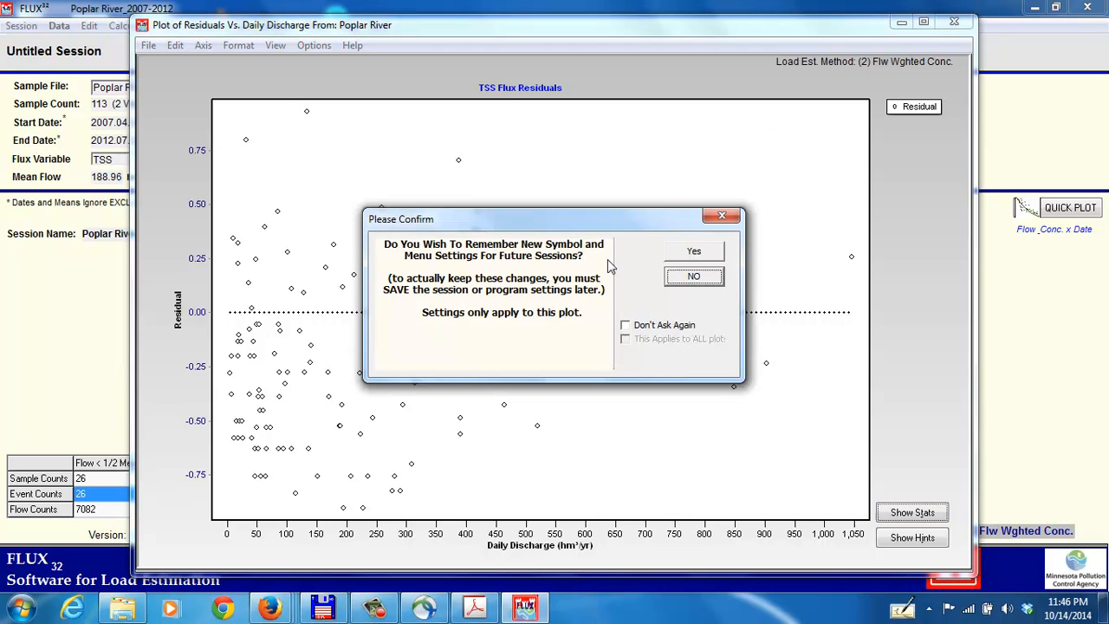
click(694, 278)
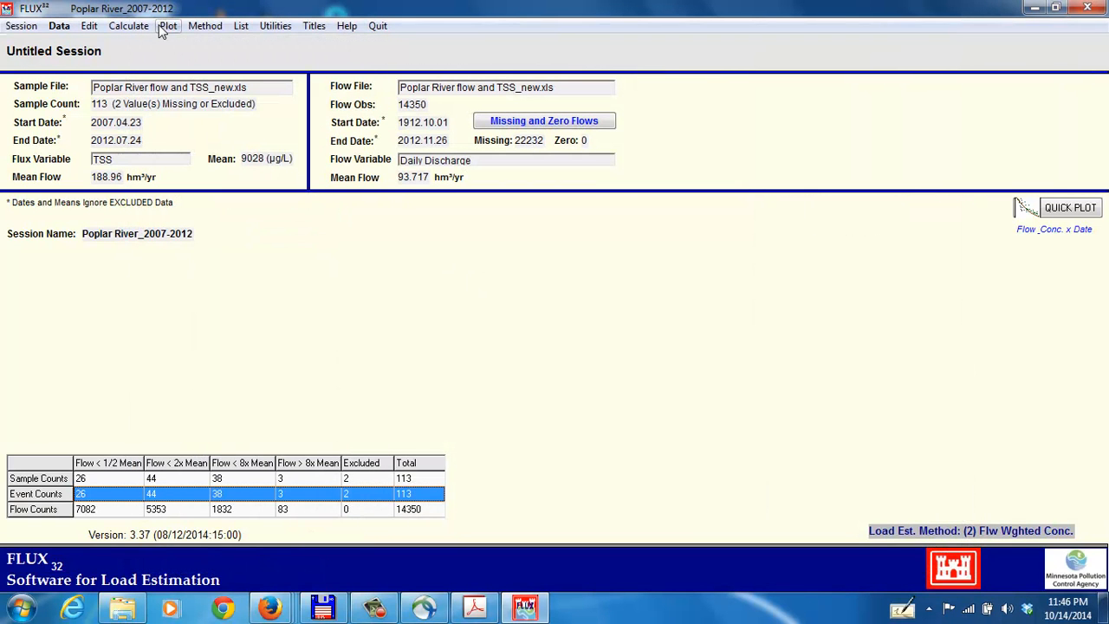
- View the residuals versus month plot for the stratified data and close it without remembering its settings
click(163, 29)
mouse_move(185, 126)
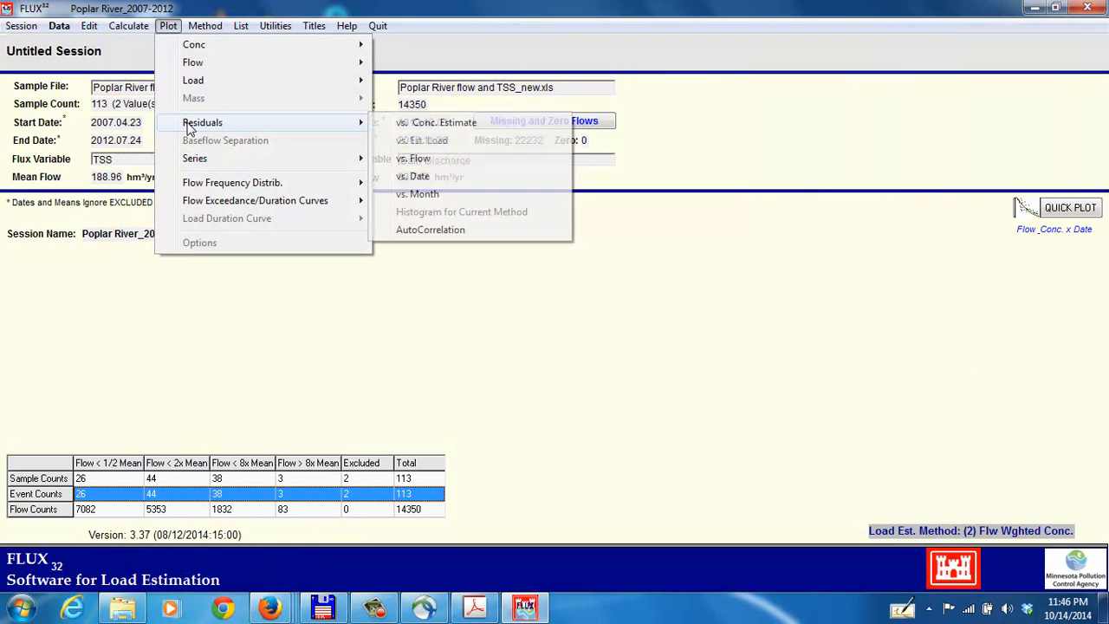
click(417, 196)
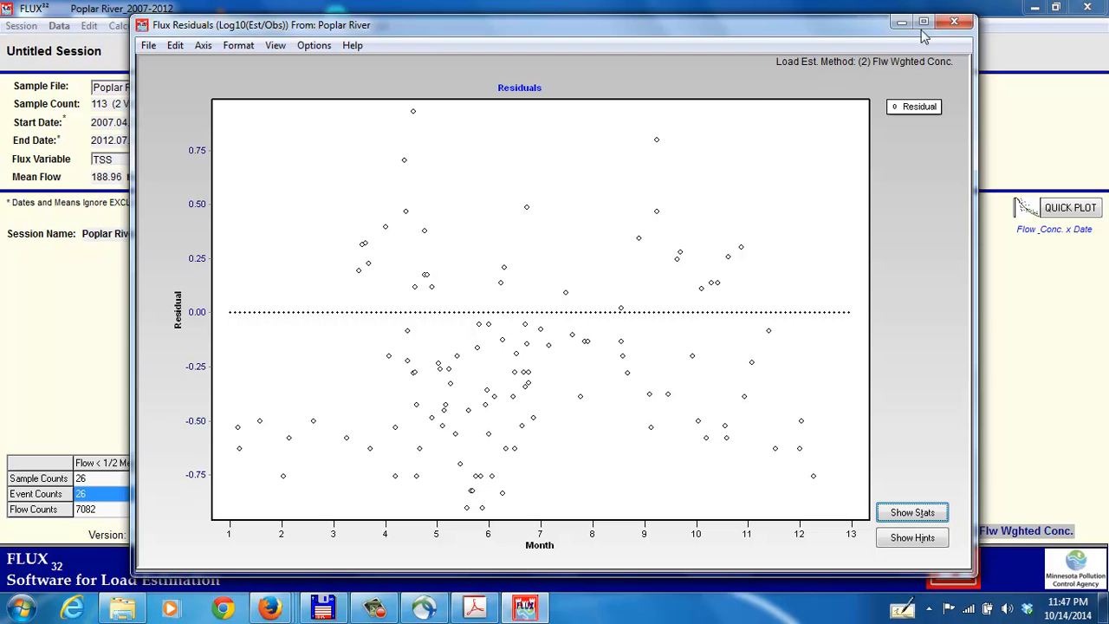
click(955, 21)
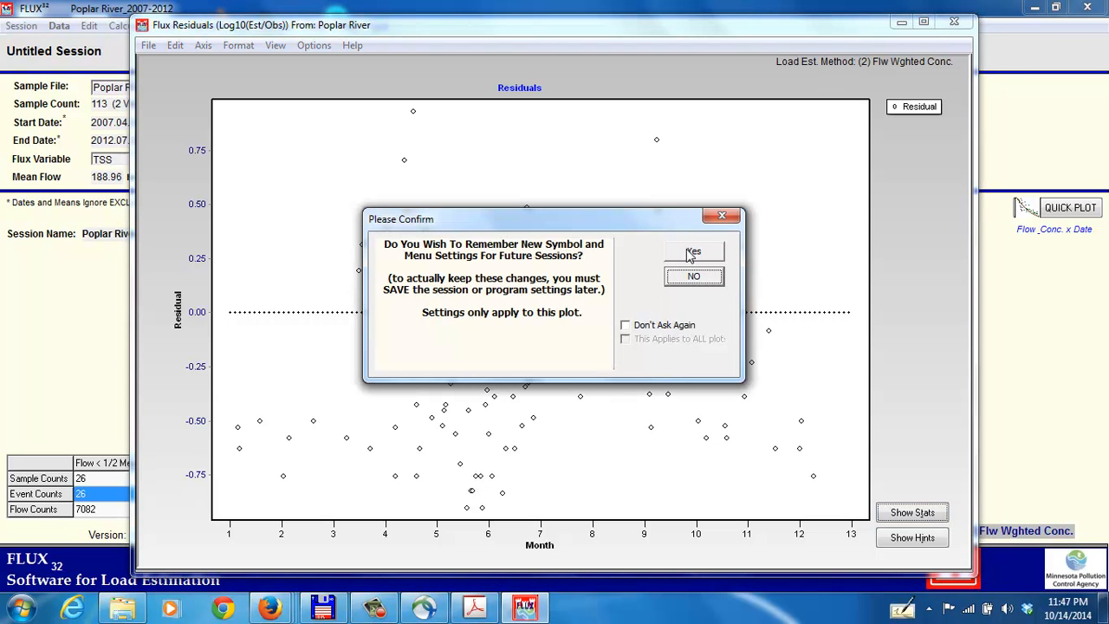
click(694, 280)
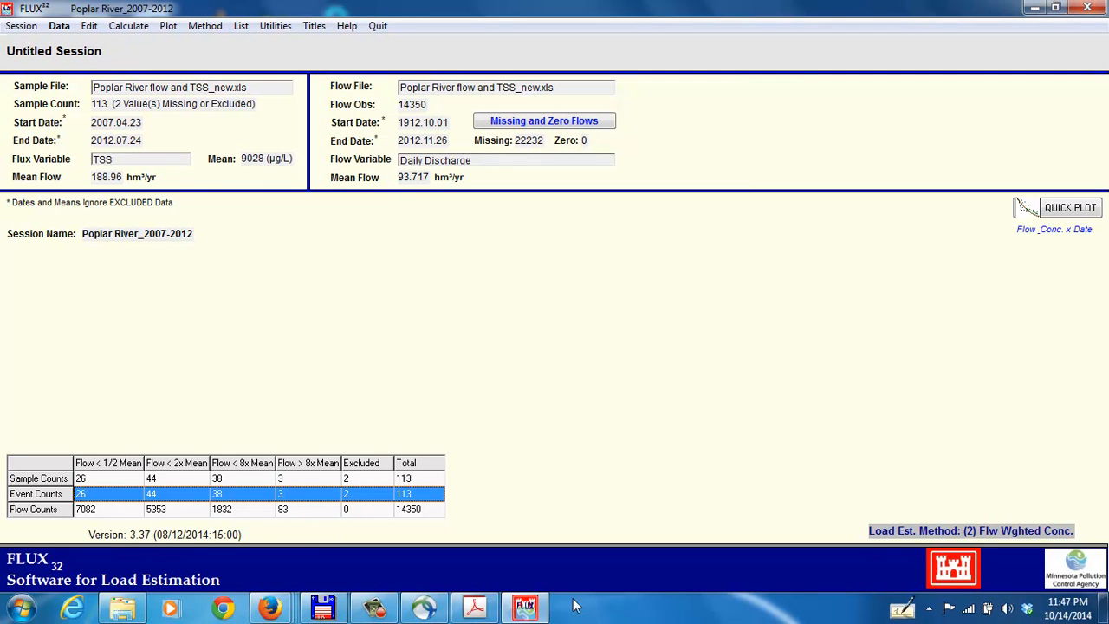
click(385, 612)
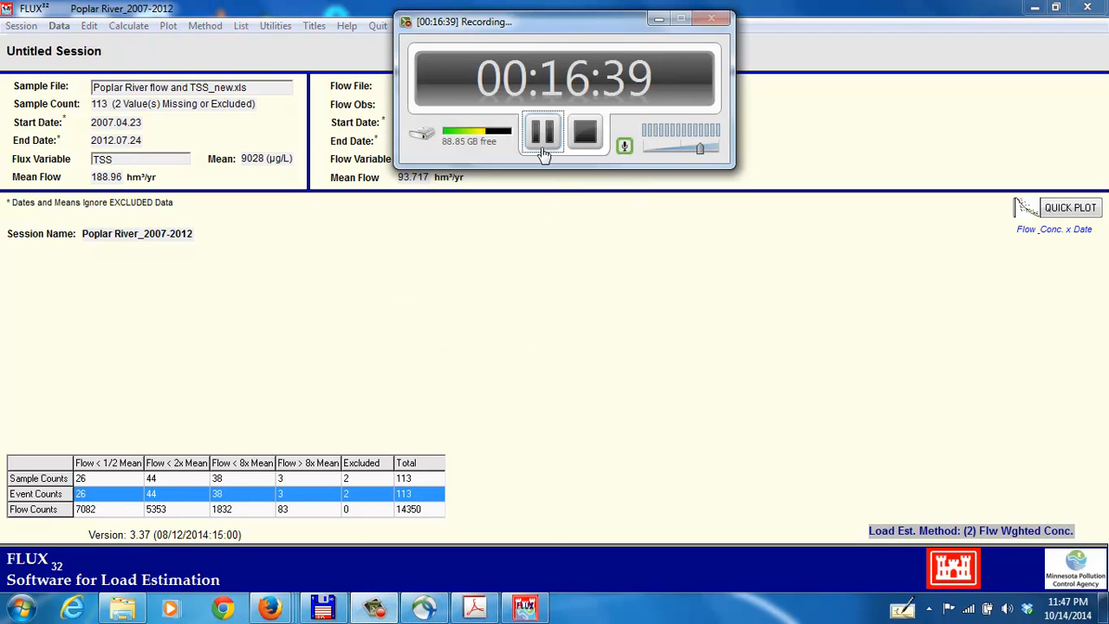
click(543, 132)
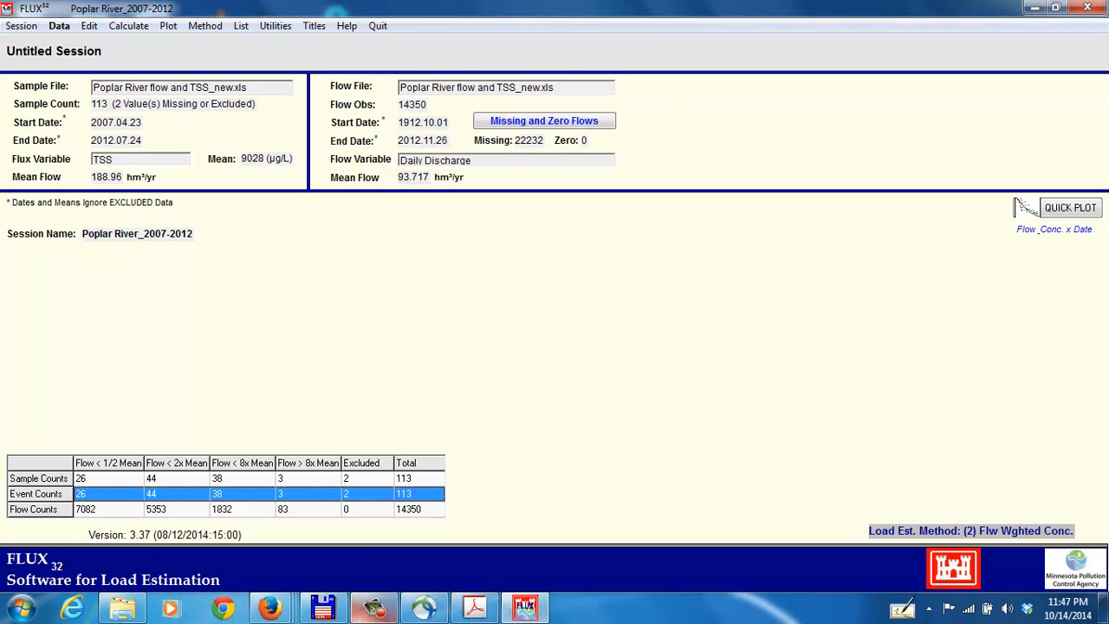
click(364, 613)
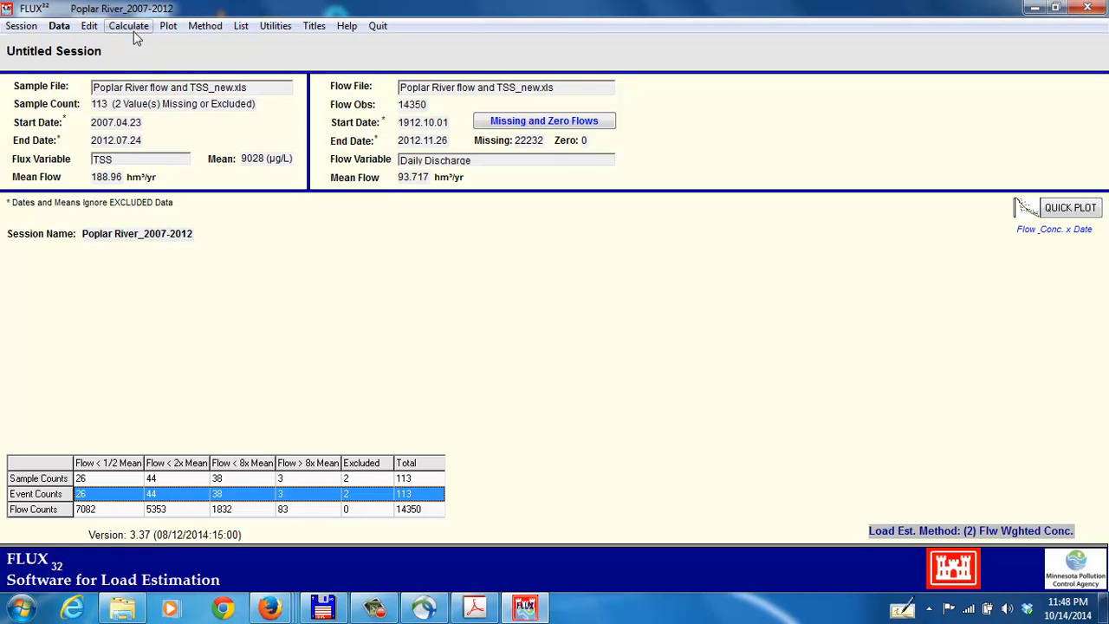
- View the linear concentration versus flow plot for the stratified Flow Weighted Conc. method and close it without remembering its settings
click(169, 26)
mouse_move(196, 50)
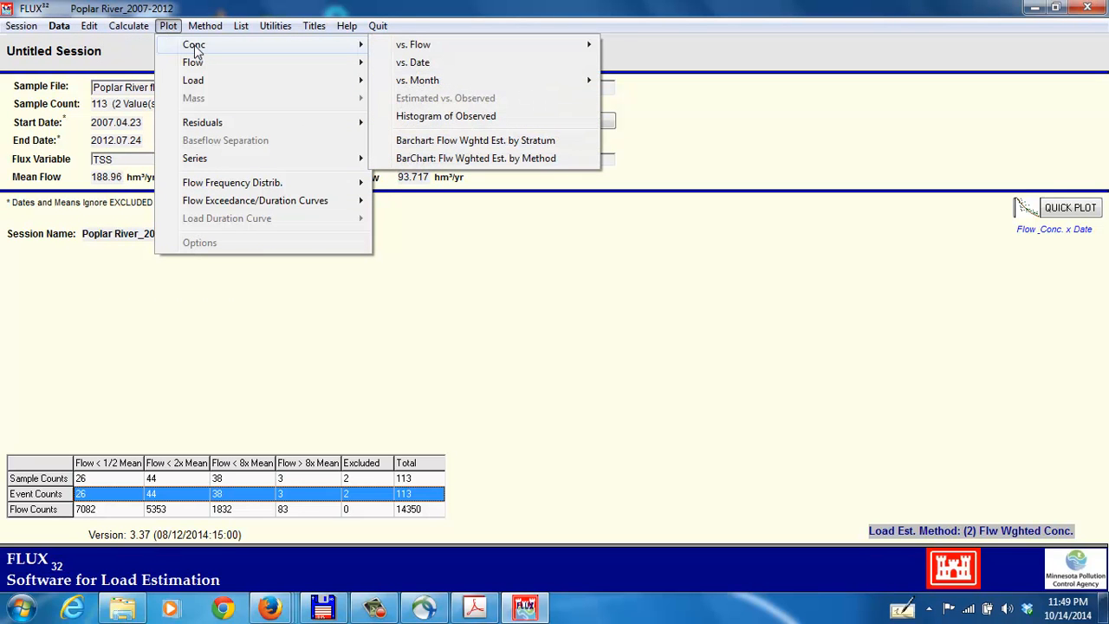
mouse_move(215, 31)
mouse_move(170, 26)
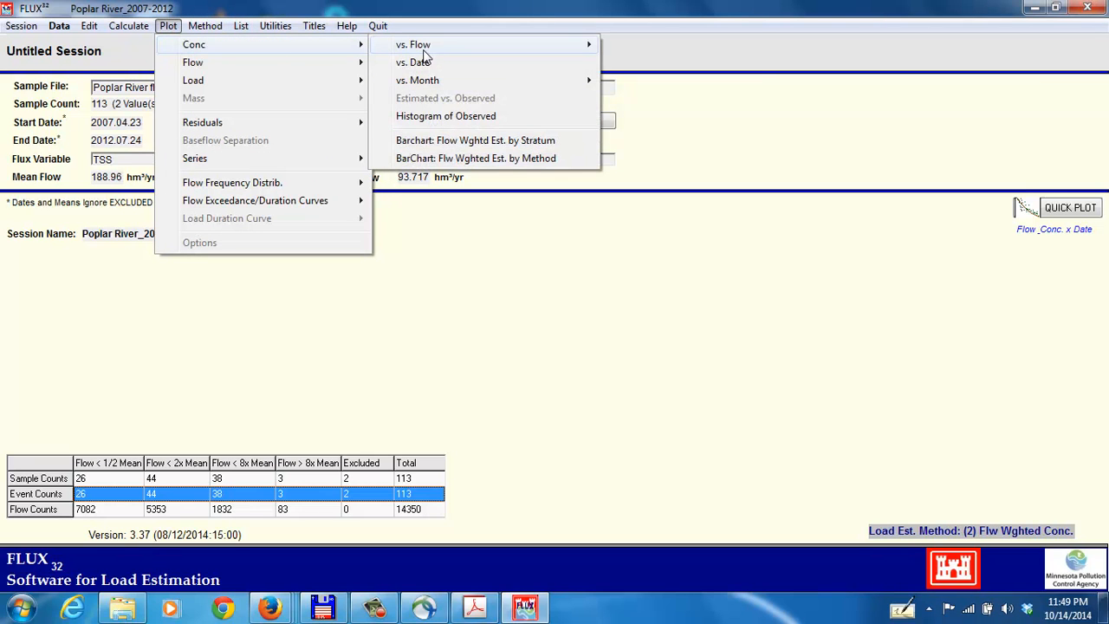
mouse_move(426, 50)
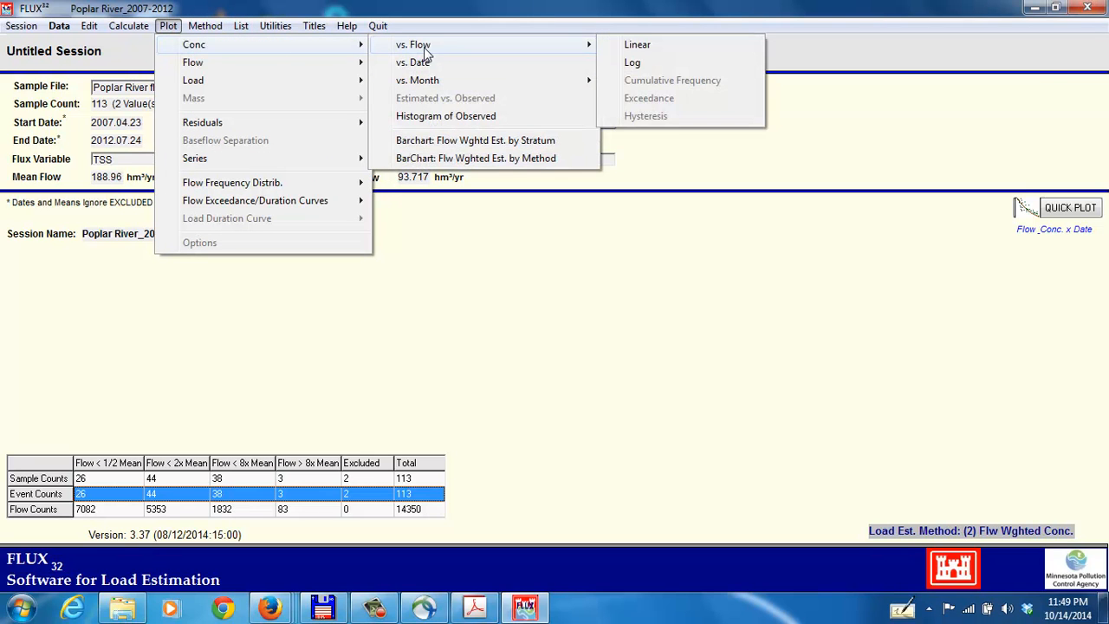
click(637, 48)
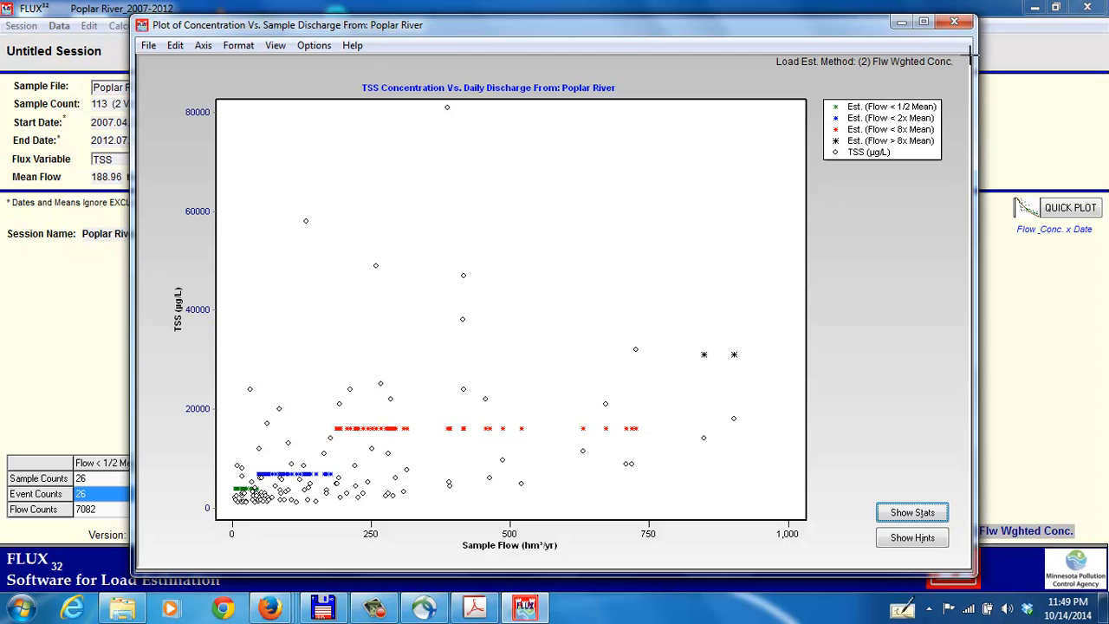
click(962, 25)
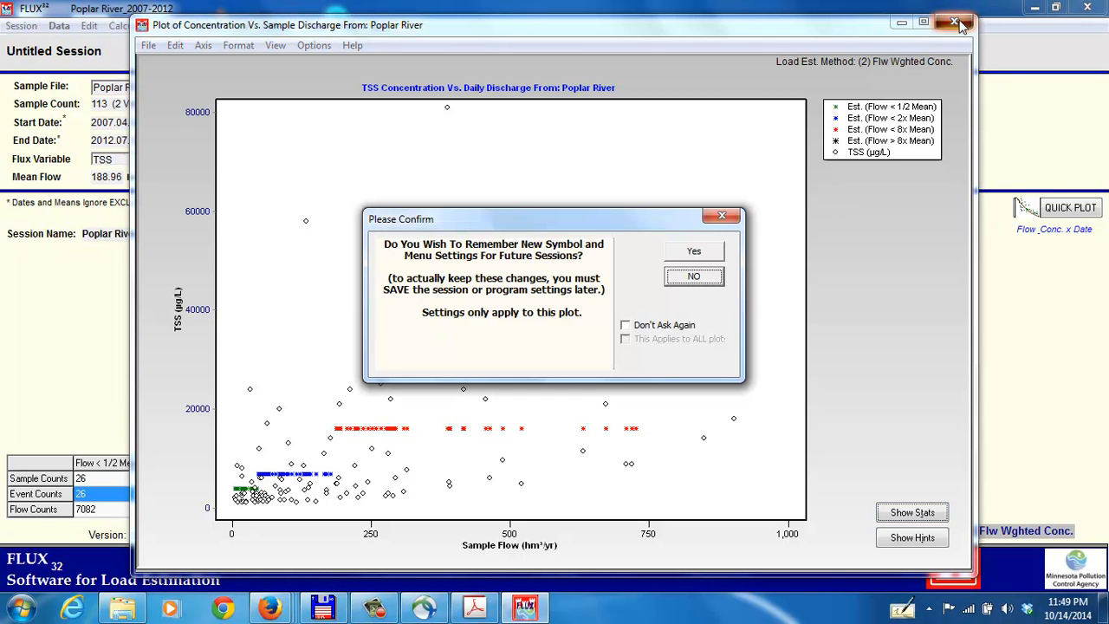
click(686, 284)
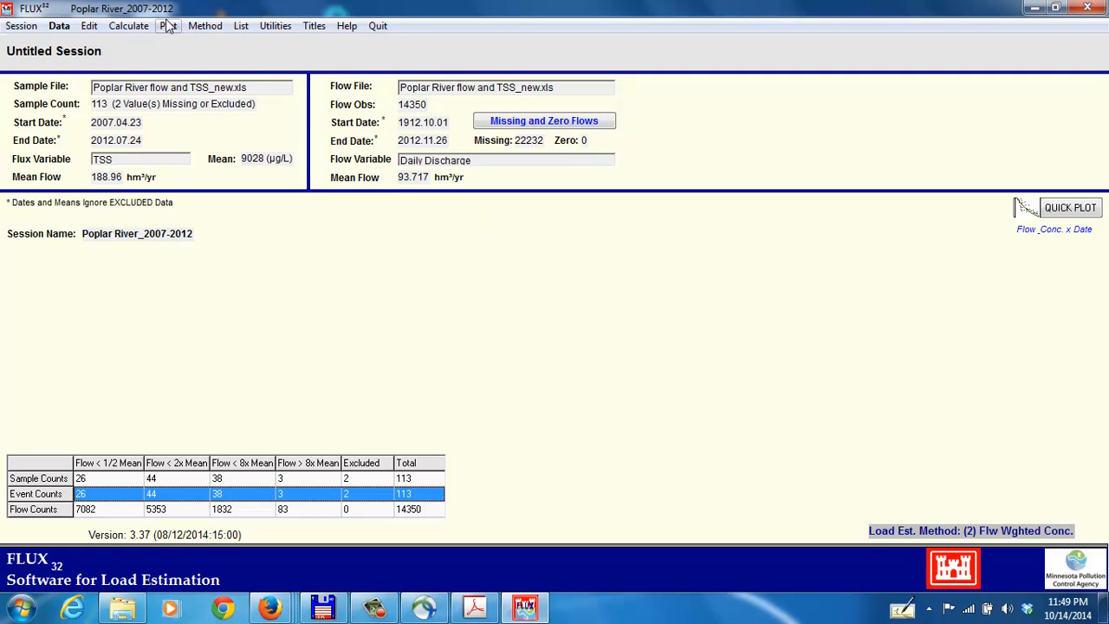
- Switch the load estimation method to 6 Regression (3), Daily logC/logQ Adj., and view and close the linear concentration versus flow plot
click(205, 26)
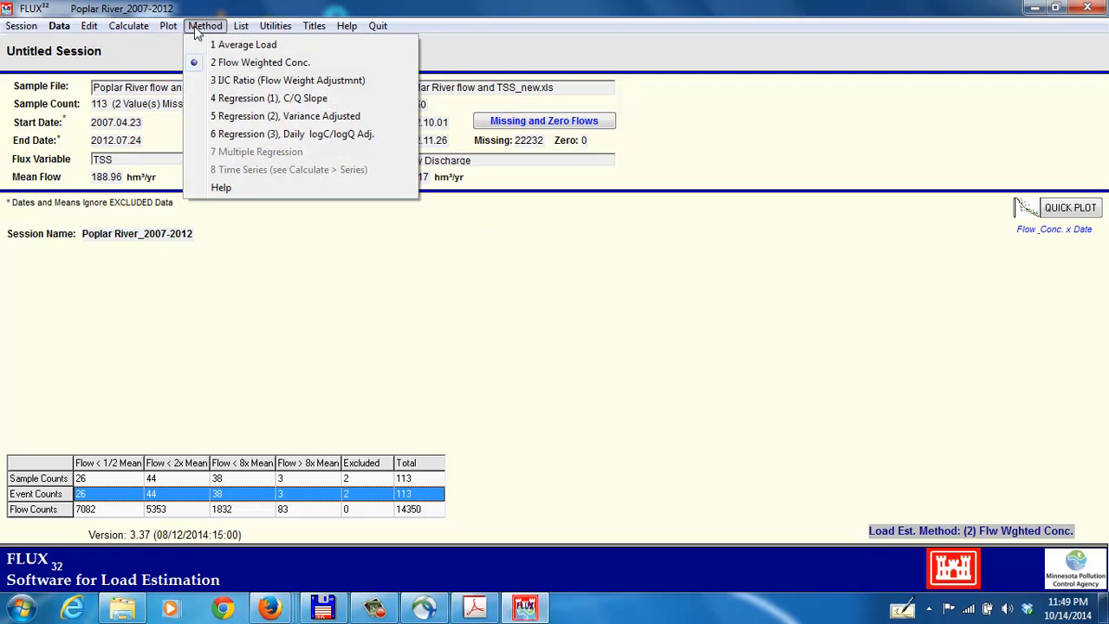
click(232, 135)
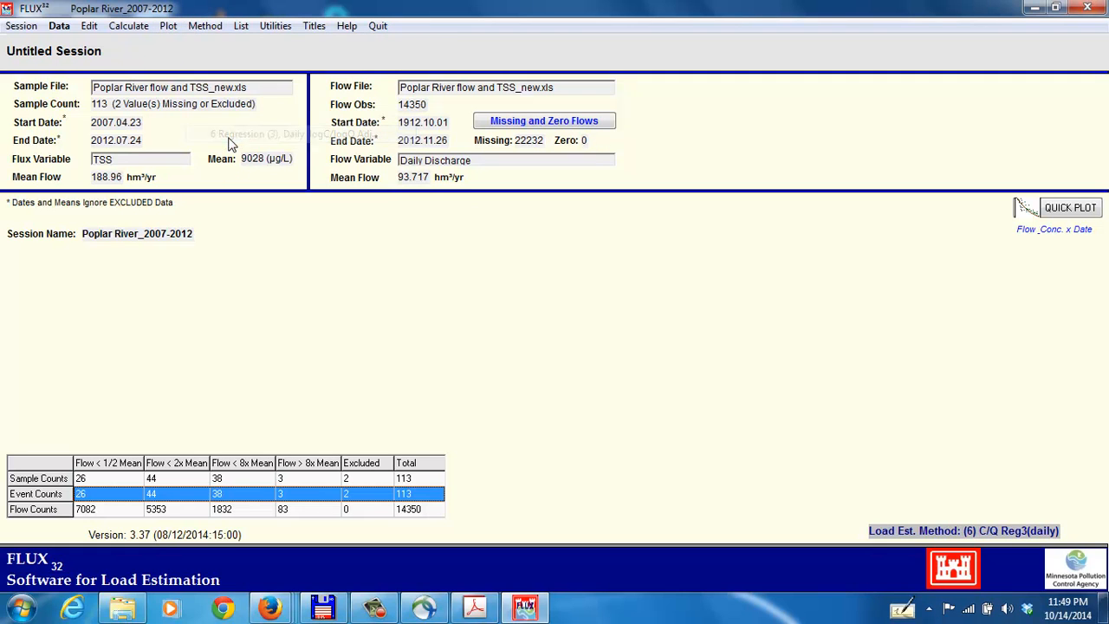
click(169, 26)
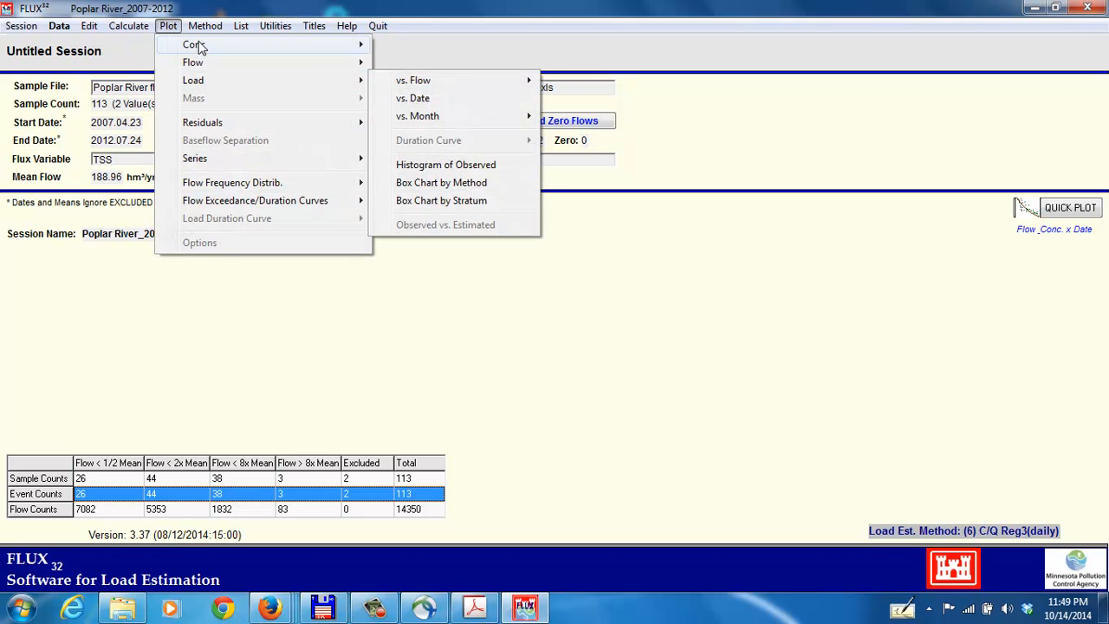
mouse_move(198, 48)
mouse_move(429, 49)
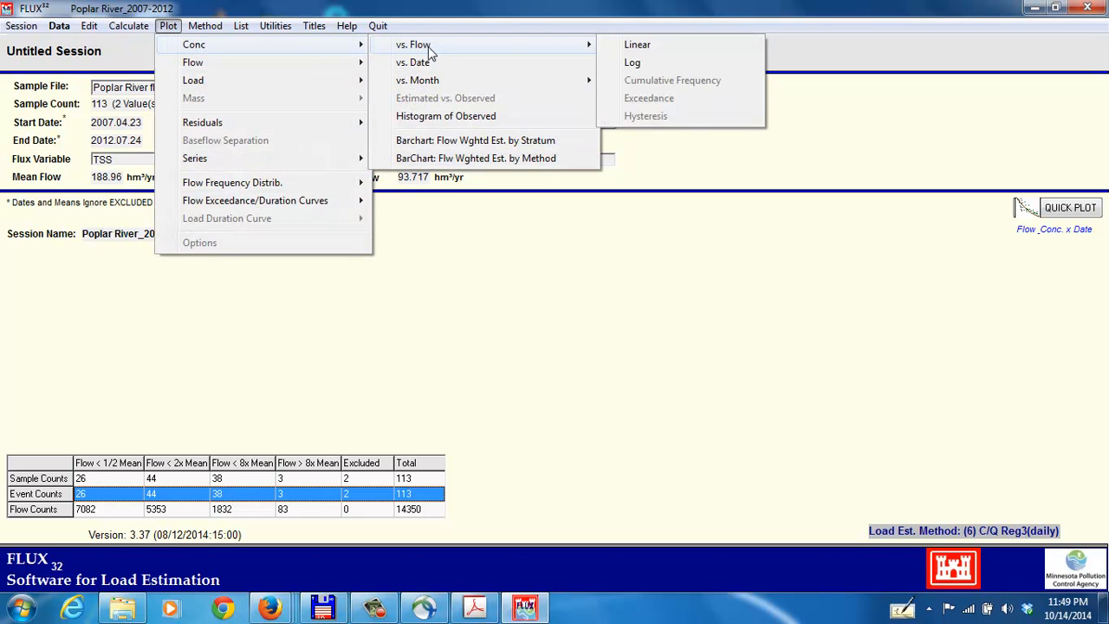
click(638, 47)
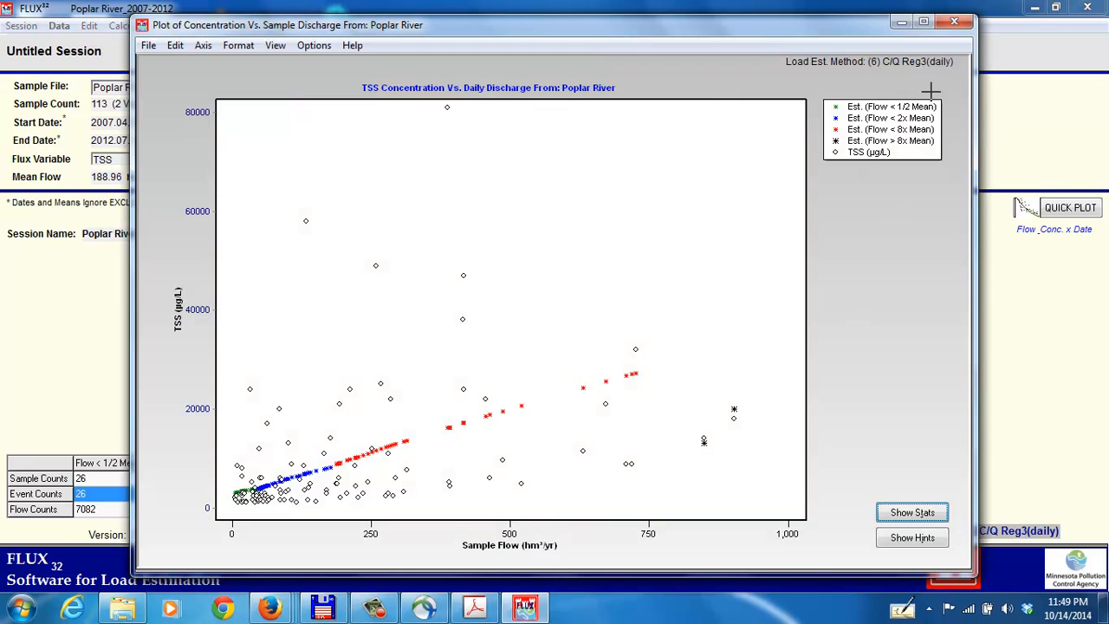
click(954, 21)
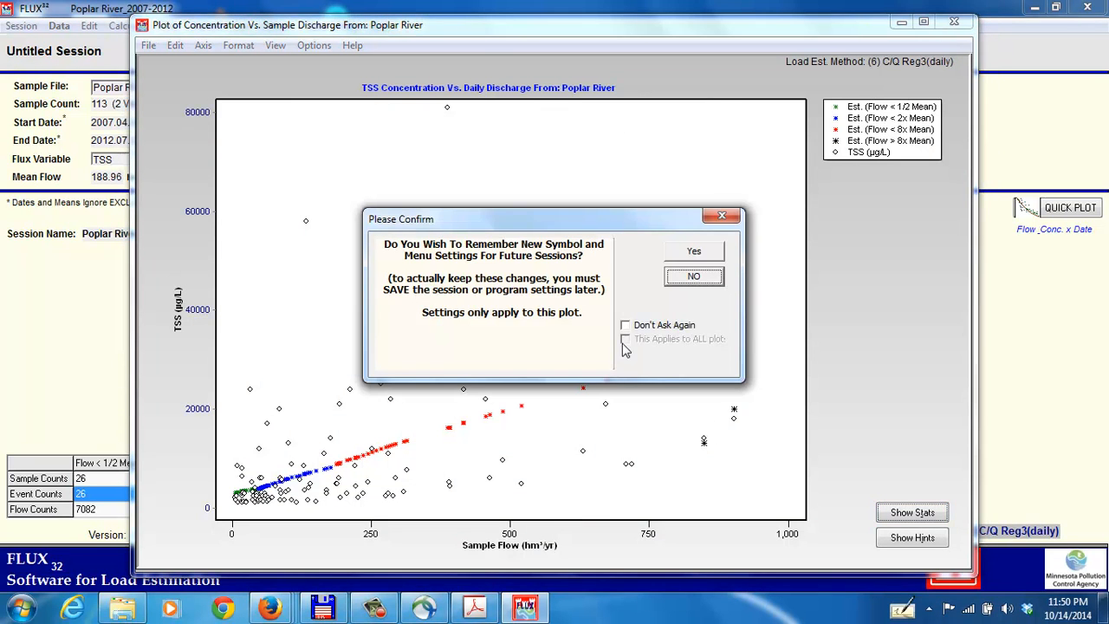
click(631, 243)
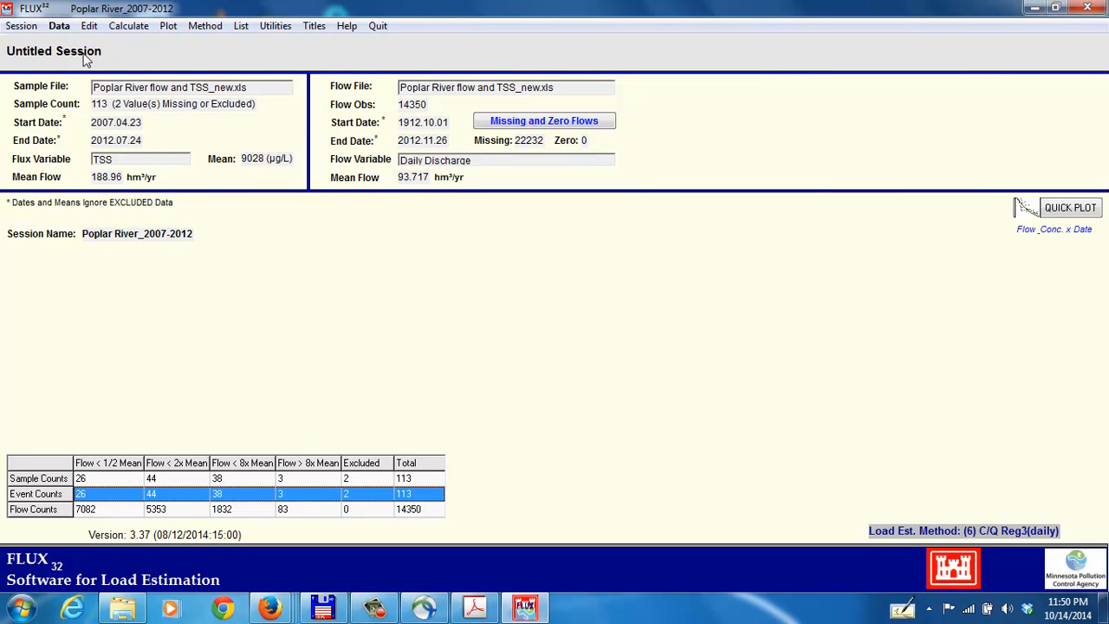
click(382, 612)
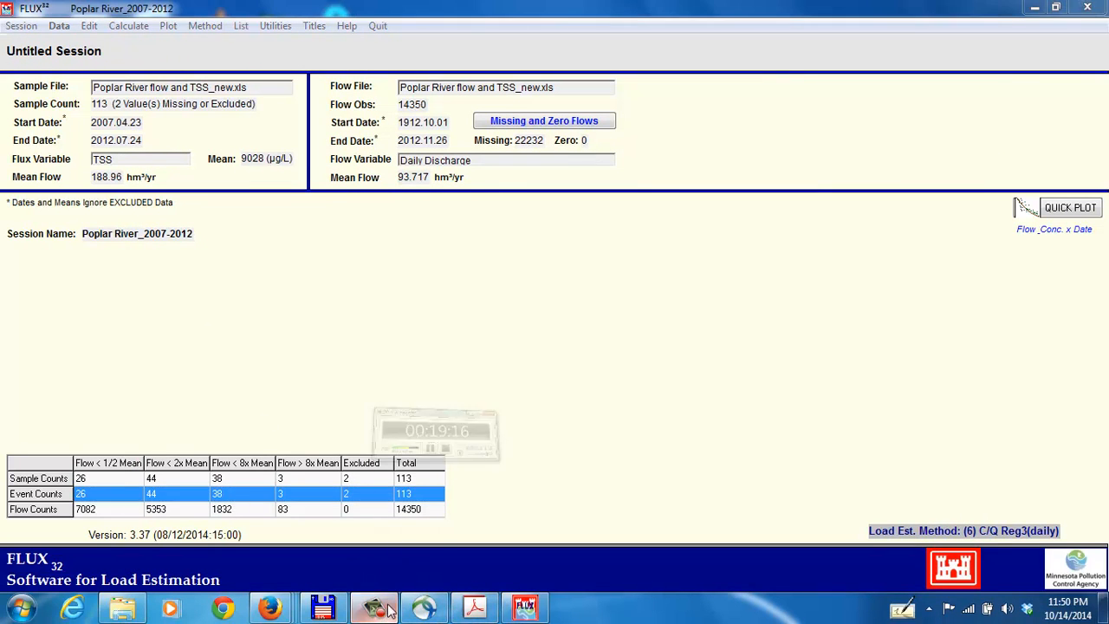